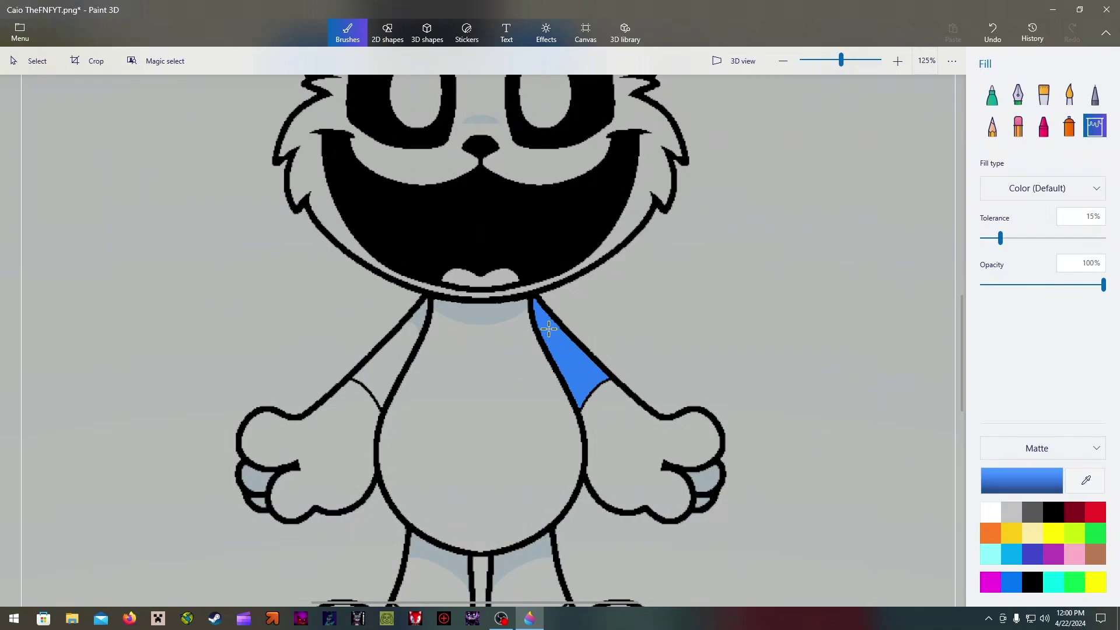
- Fill the character's left-hand sleeve and the whole torso, including the neck shadow, with the same blue as the other sleeve
click(386, 374)
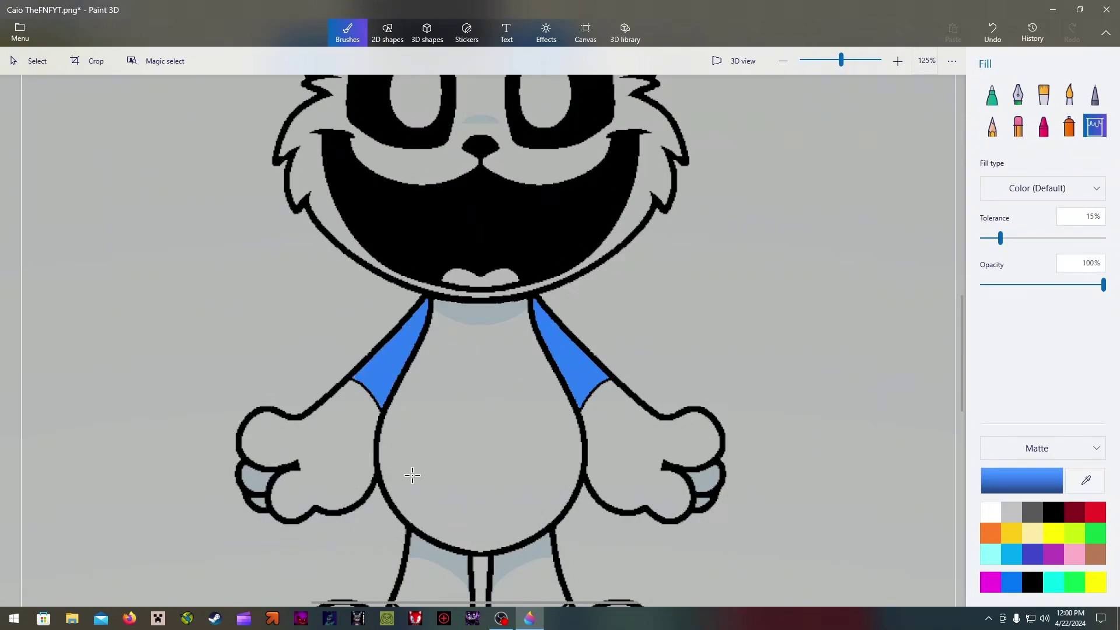
click(465, 435)
click(470, 355)
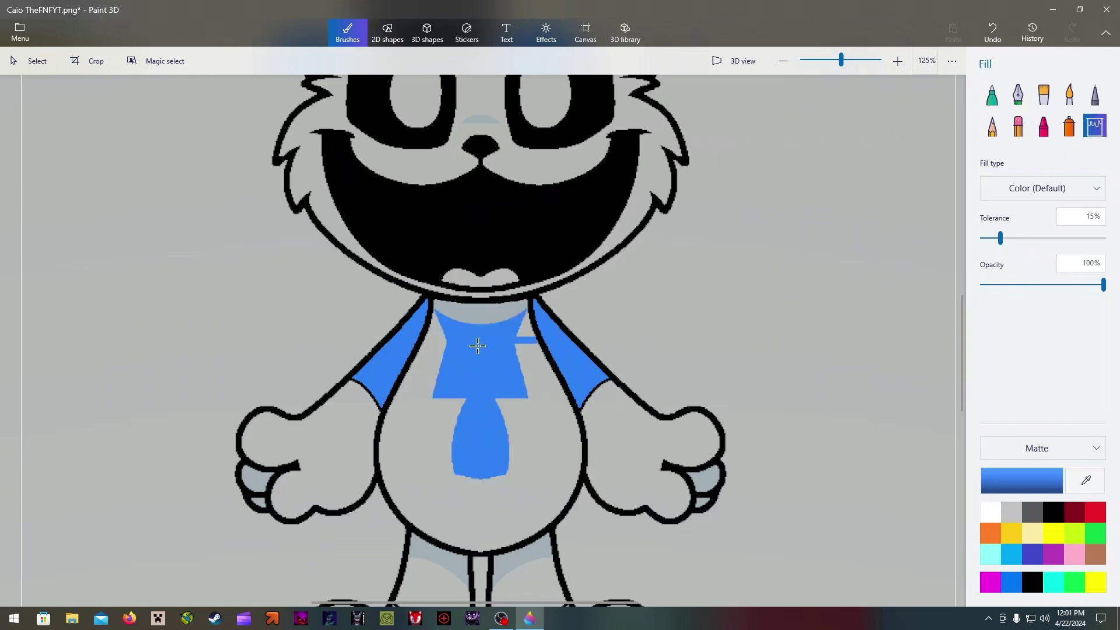
click(482, 313)
click(414, 432)
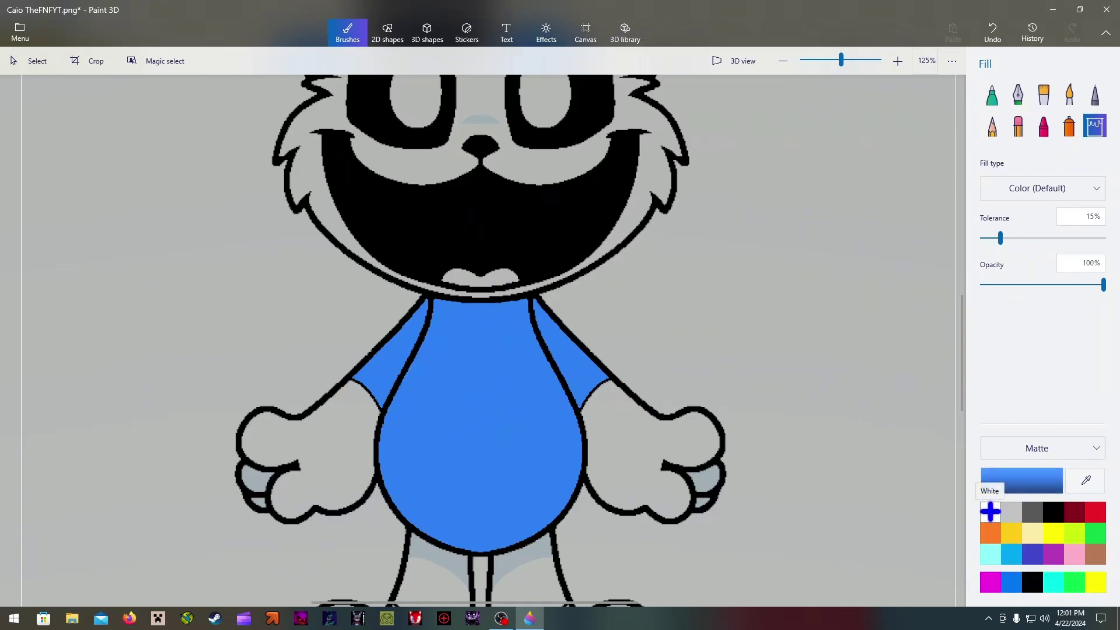
- Draw a black 3-point curve down the torso's right side from neck to lower edge, bowing inward toward the middle
click(1053, 514)
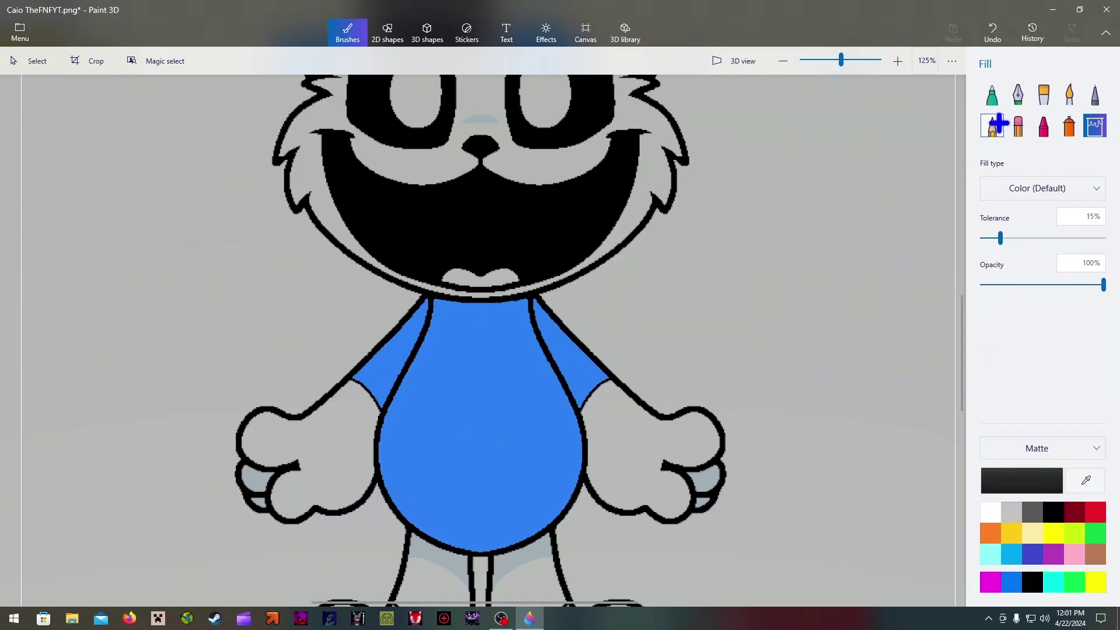
click(388, 32)
click(1022, 112)
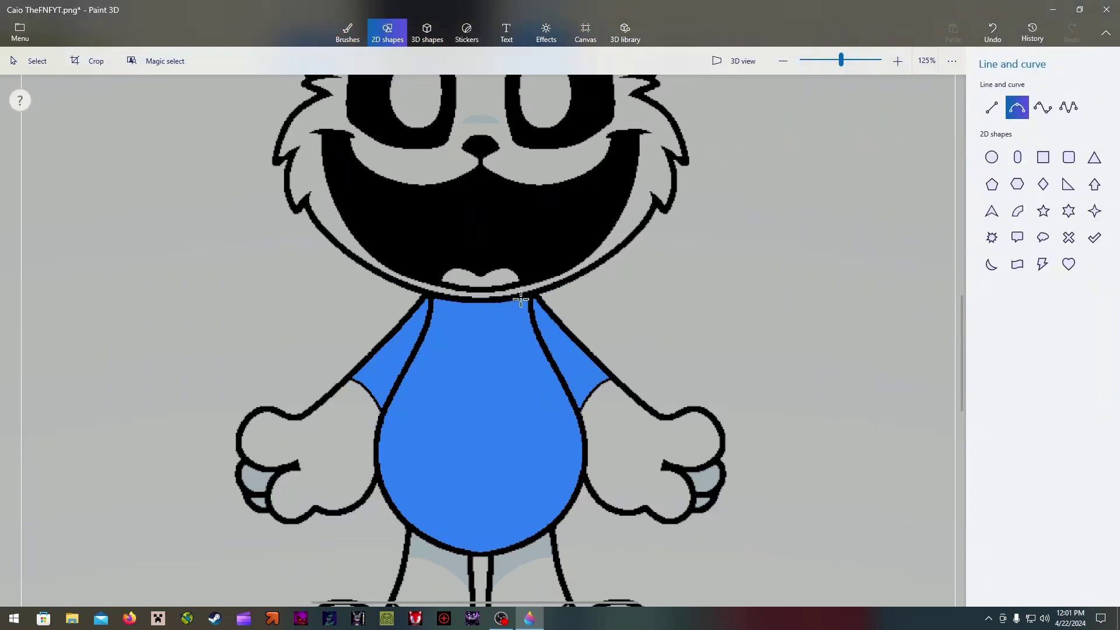
drag(525, 295, 524, 541)
mouse_move(545, 449)
mouse_down()
mouse_move(542, 414)
mouse_move(499, 417)
mouse_up()
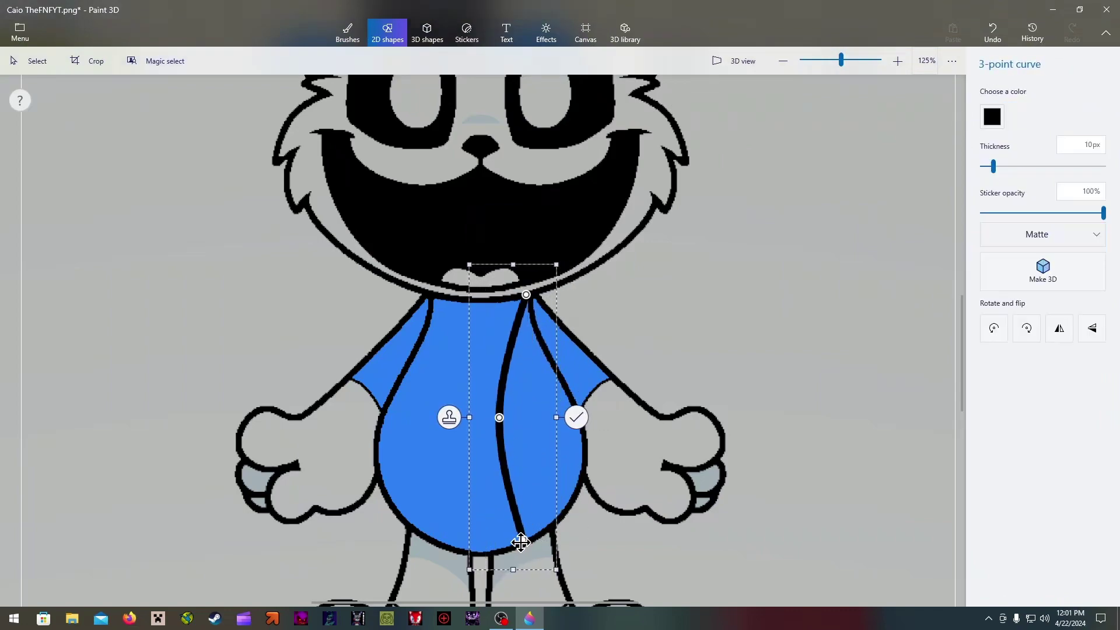
mouse_move(524, 536)
mouse_down()
mouse_move(532, 520)
mouse_move(542, 527)
mouse_up()
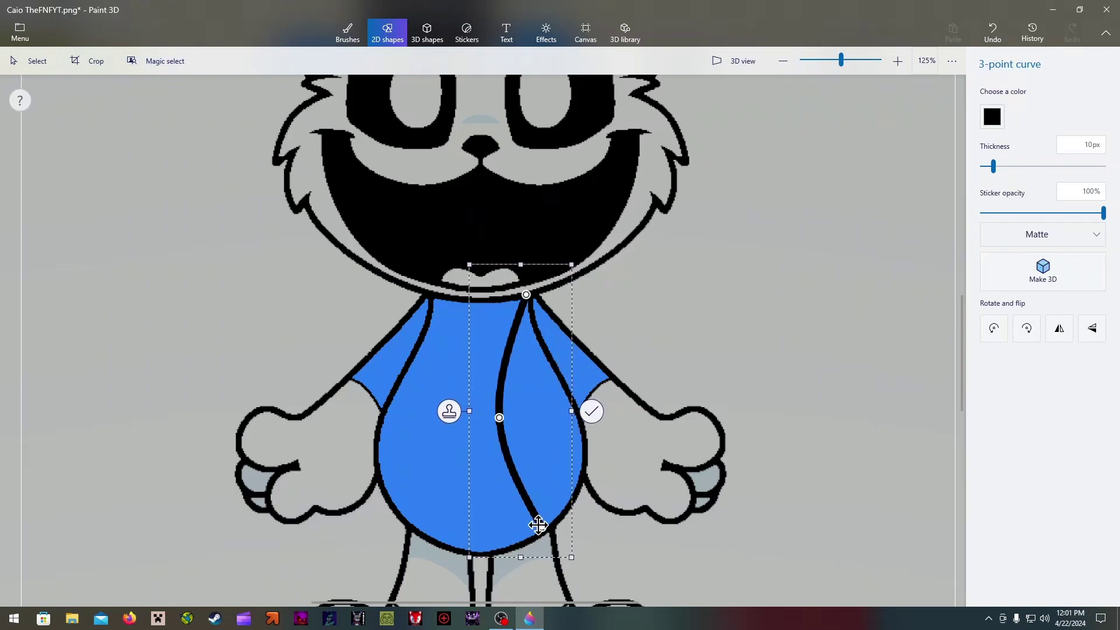
drag(500, 416, 511, 416)
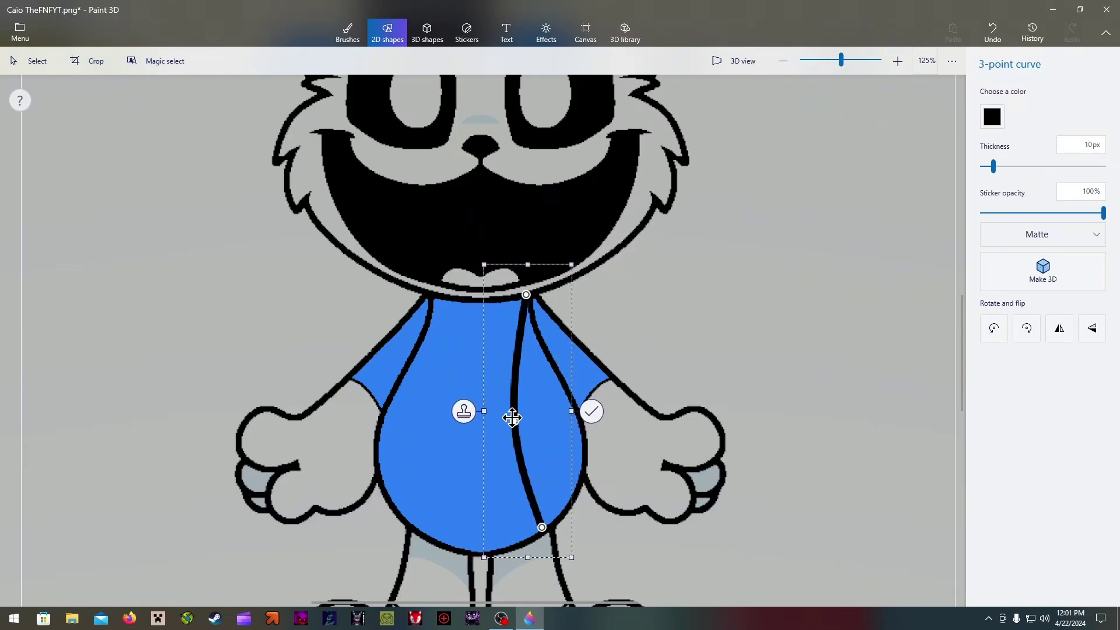
click(753, 284)
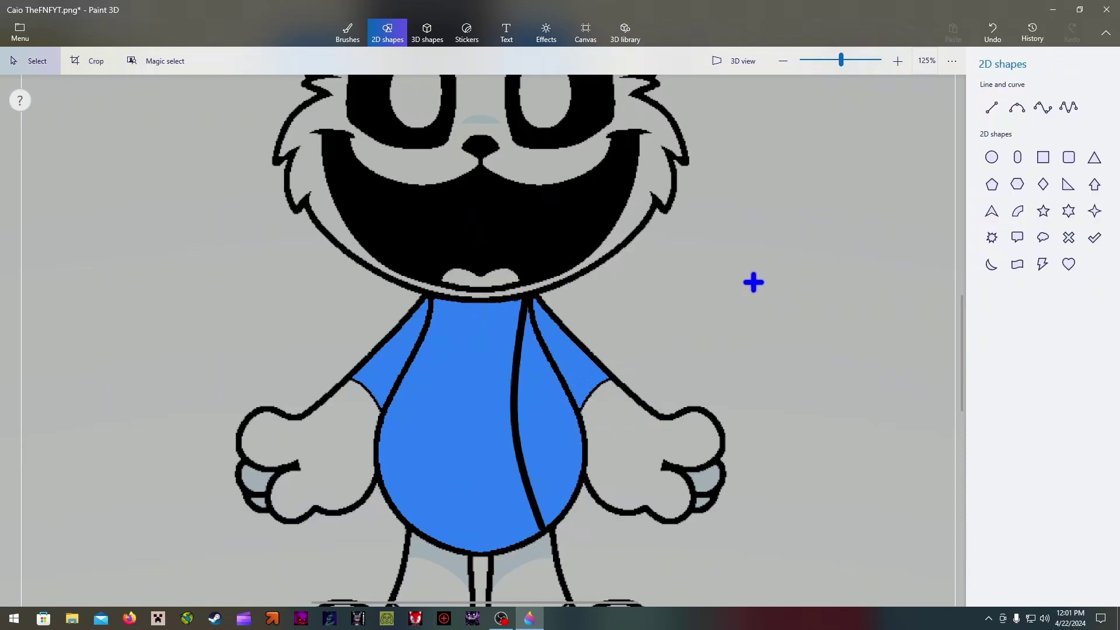
- Draw a matching black 3-point curve down the torso's left side, with its upper end aligned to the neck corner
click(1017, 107)
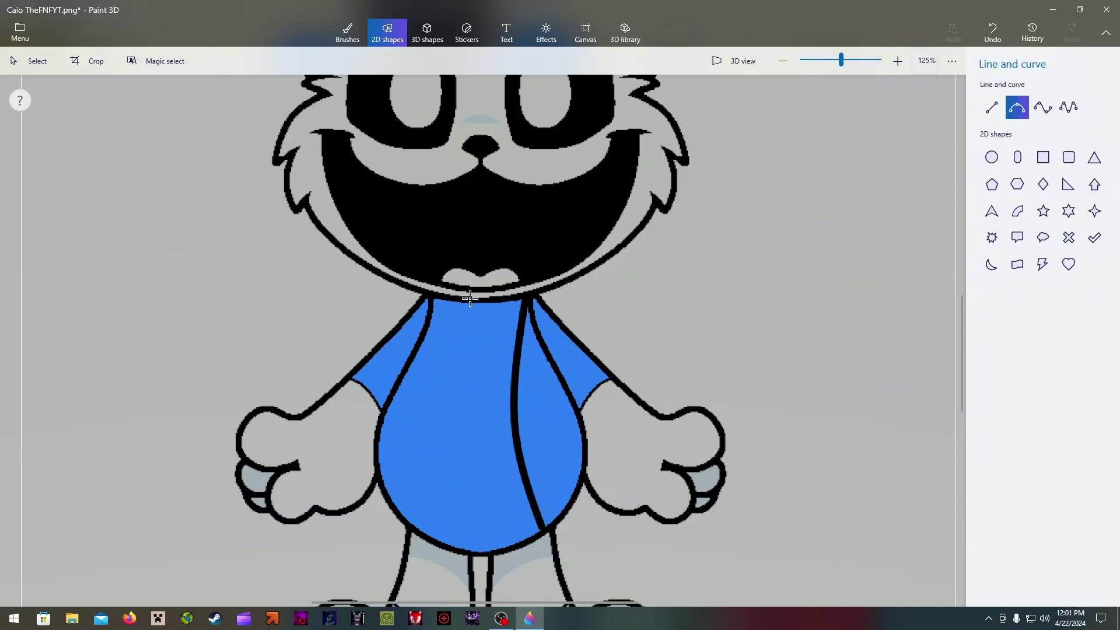
mouse_move(434, 299)
mouse_down()
mouse_move(435, 500)
mouse_move(410, 521)
mouse_up()
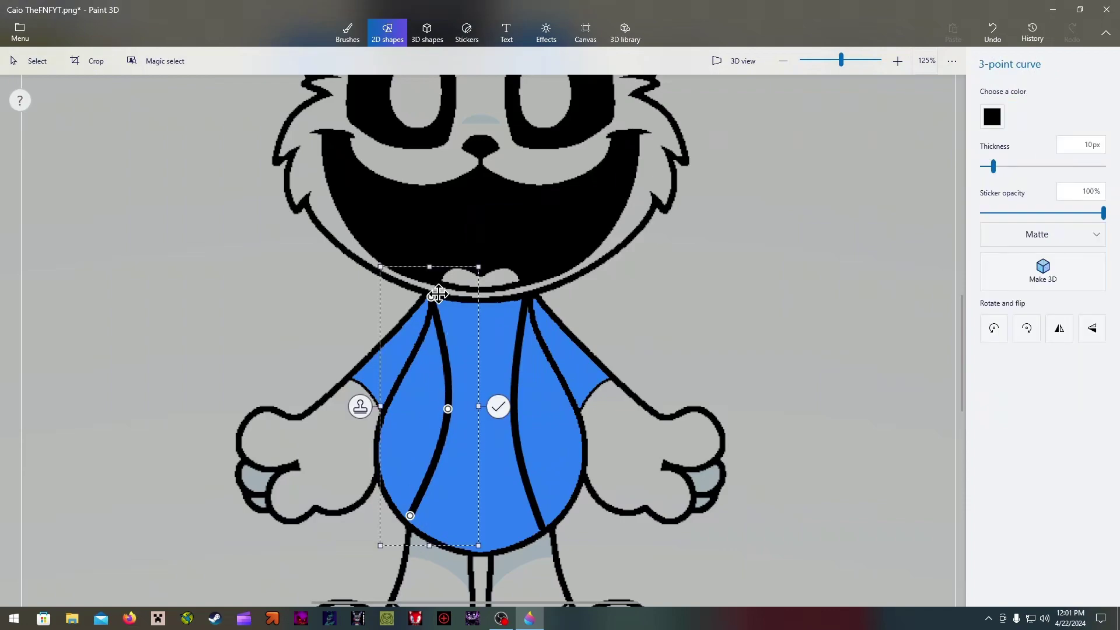
scroll(439, 332, up, 3)
drag(425, 276, 430, 279)
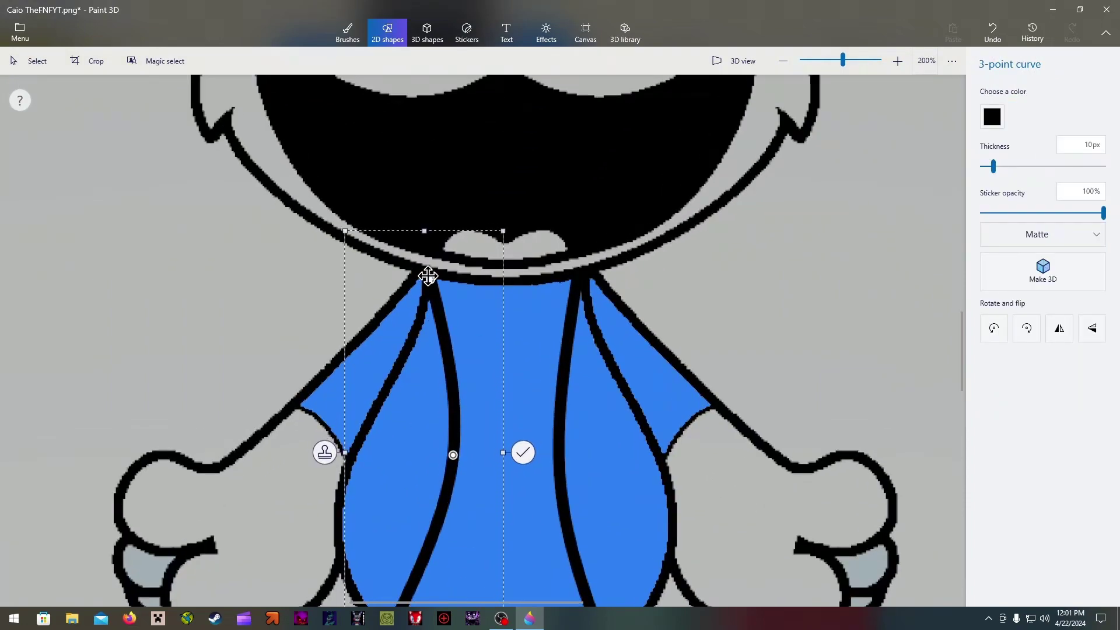
click(648, 356)
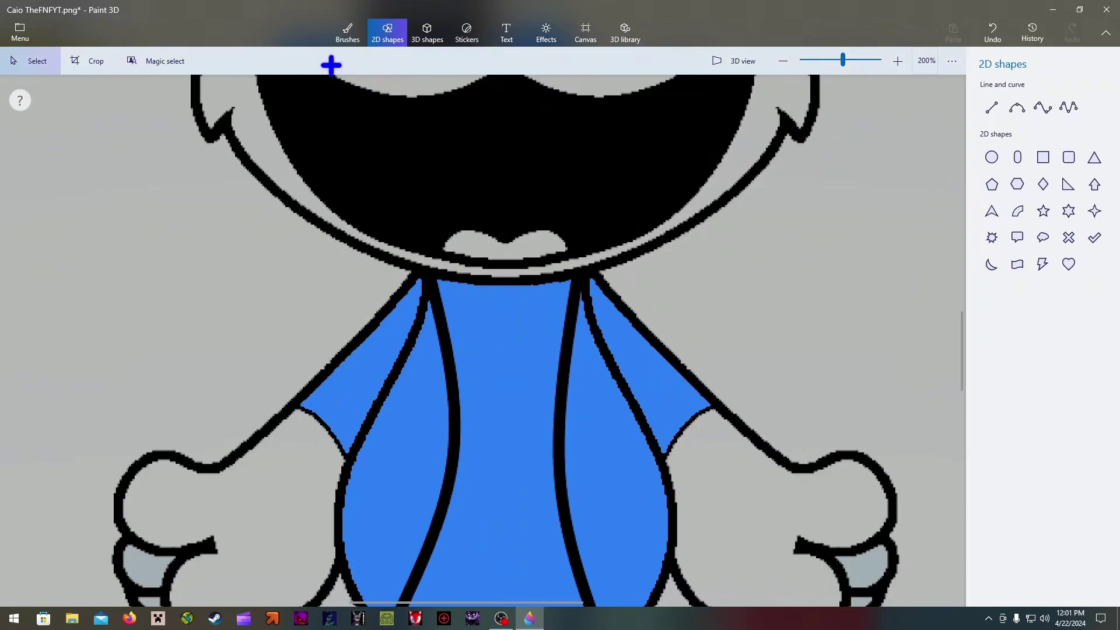
- Fill the two outer side panels of the torso with black
click(348, 33)
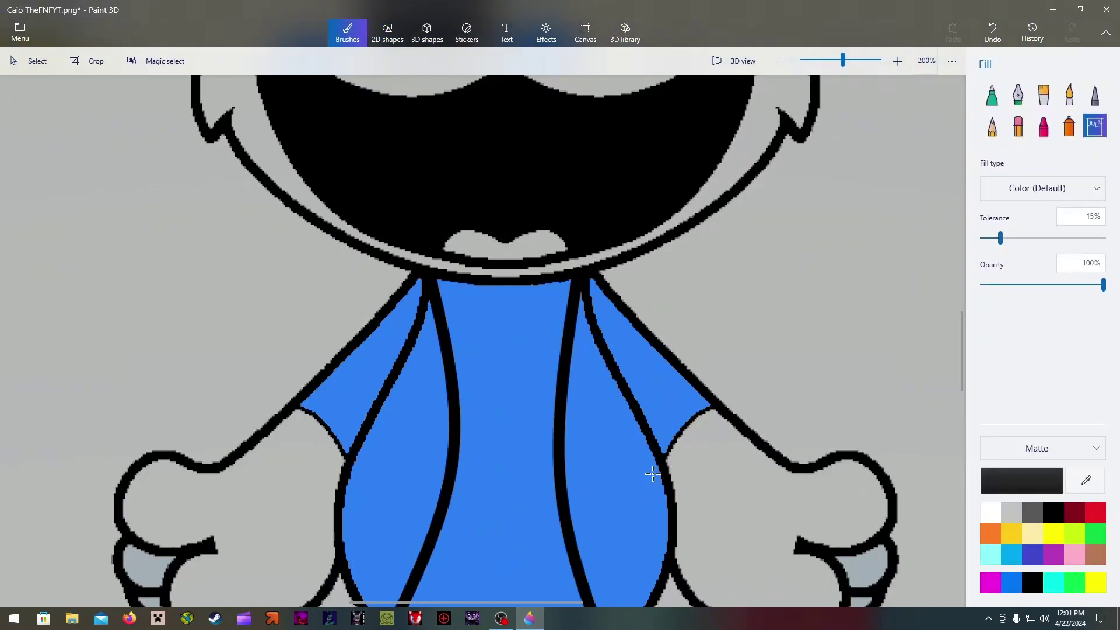
click(624, 471)
click(395, 476)
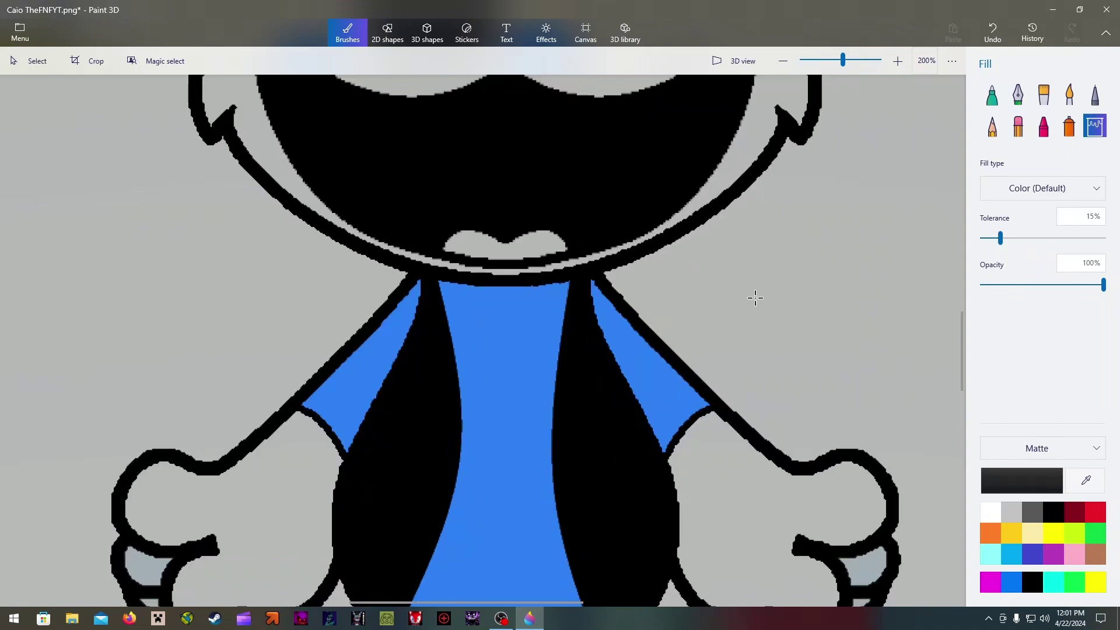
- Draw a short straight black line across the middle of each blue sleeve
scroll(692, 328, up, 2)
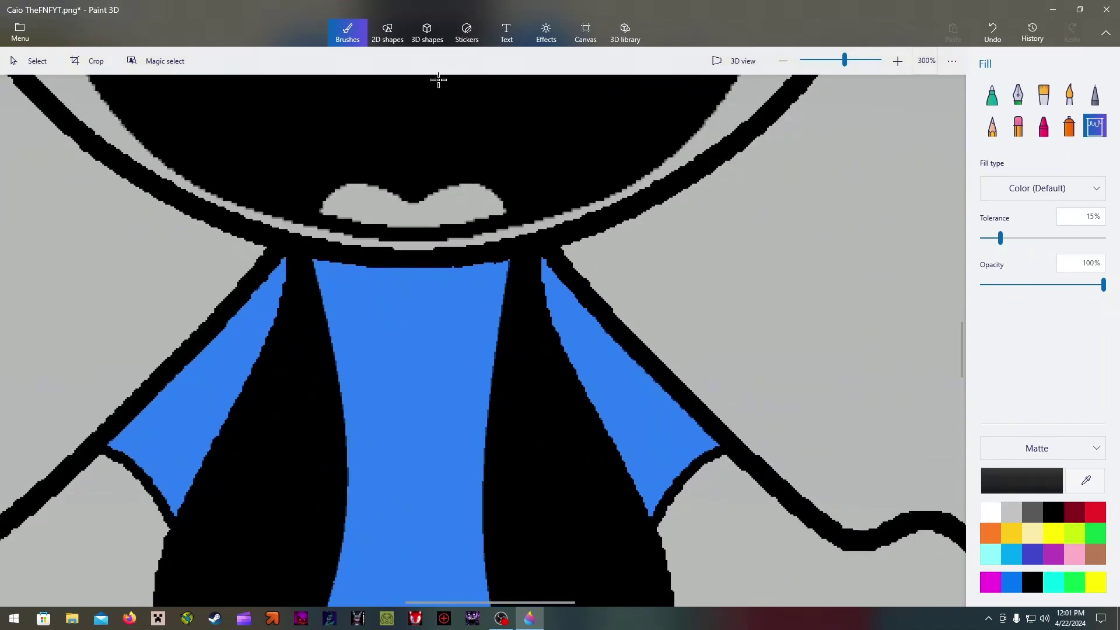
click(385, 35)
click(991, 107)
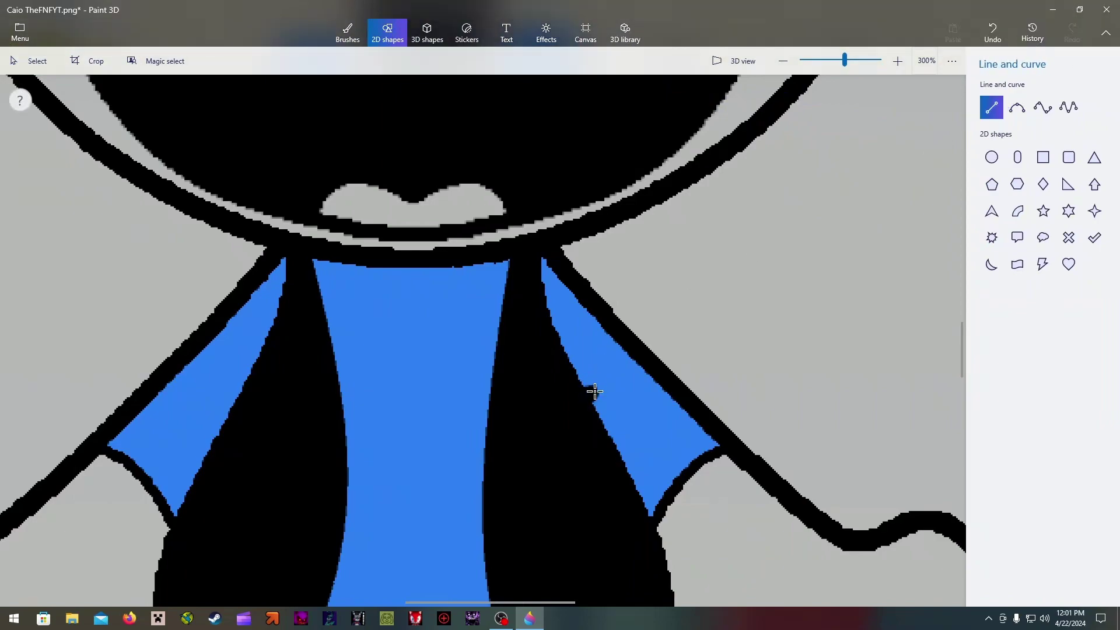
drag(588, 395, 640, 365)
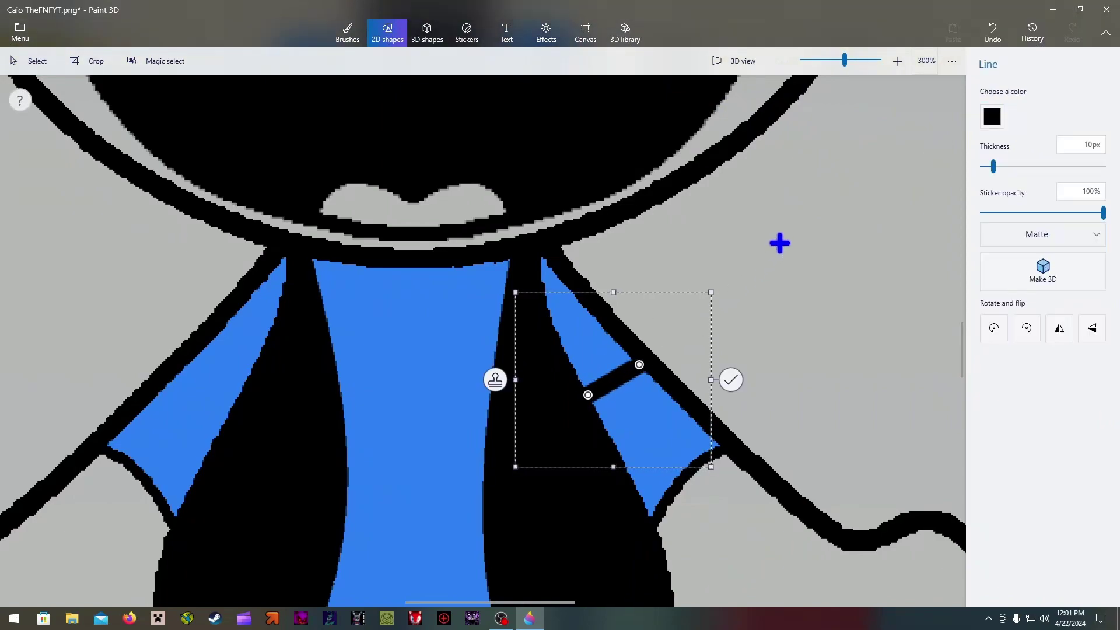
click(185, 395)
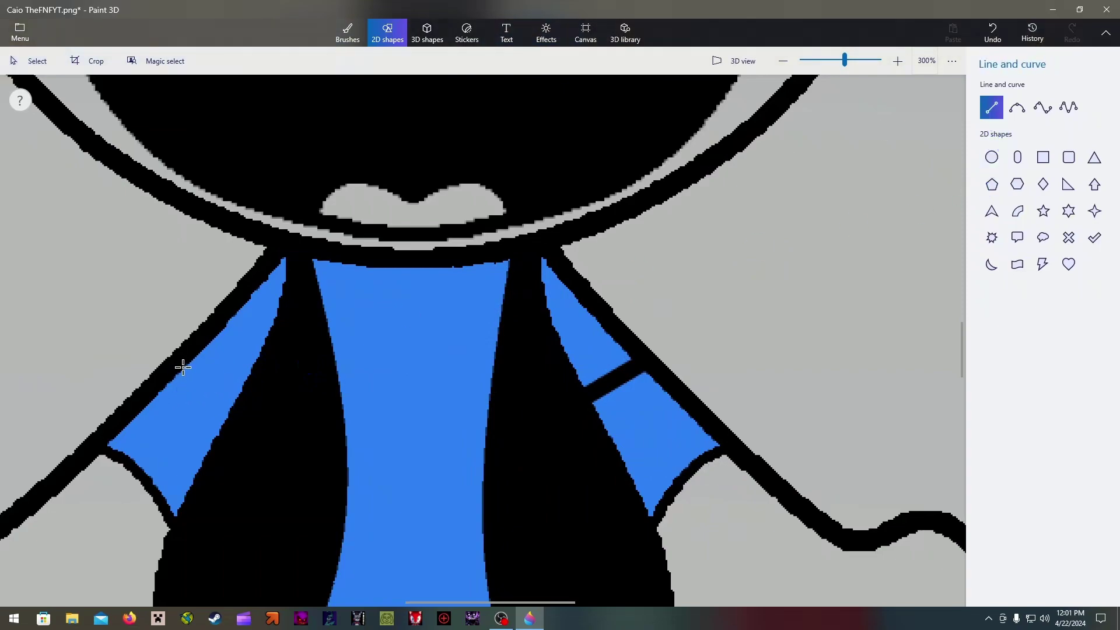
drag(179, 365, 237, 407)
click(795, 237)
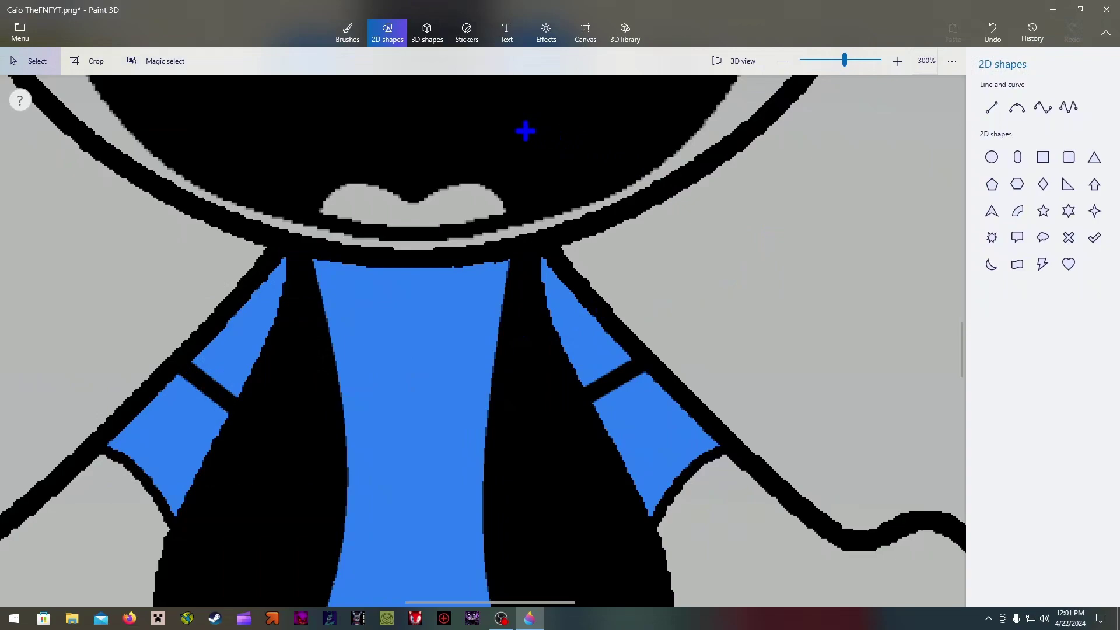
- Fill the upper part of both sleeves, above the dividing lines, with black
click(350, 30)
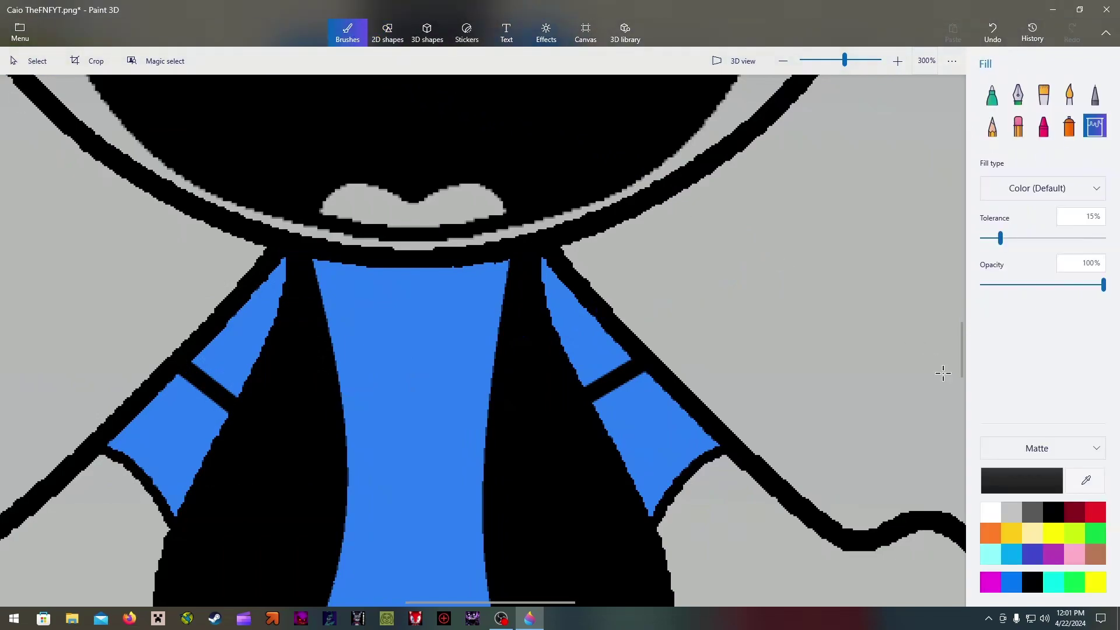
click(587, 350)
click(243, 334)
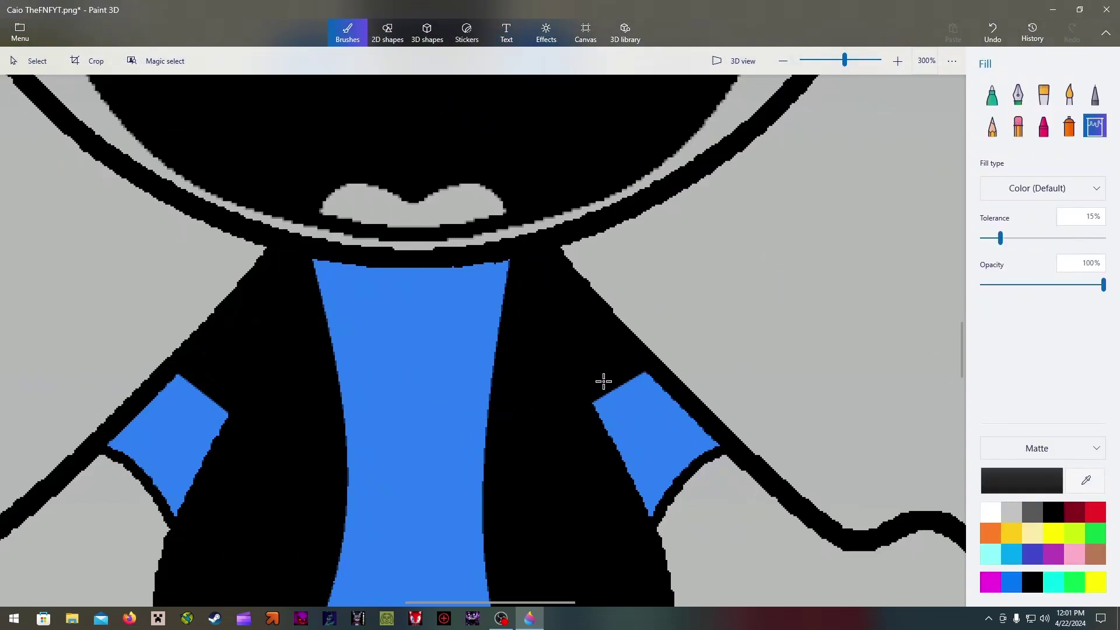
scroll(959, 354, down, 4)
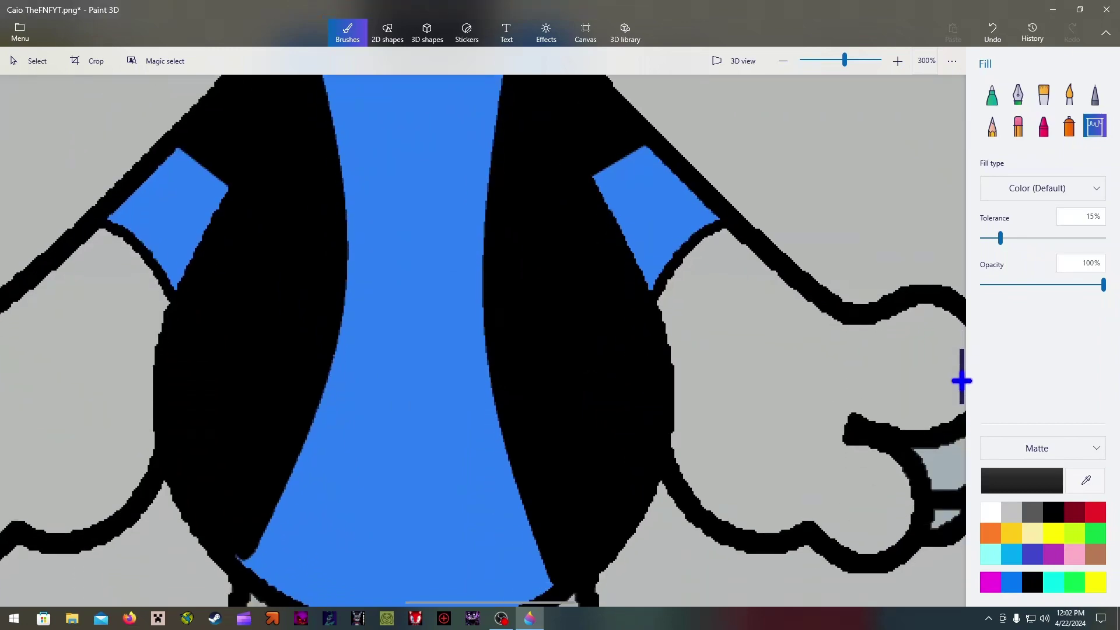
click(392, 42)
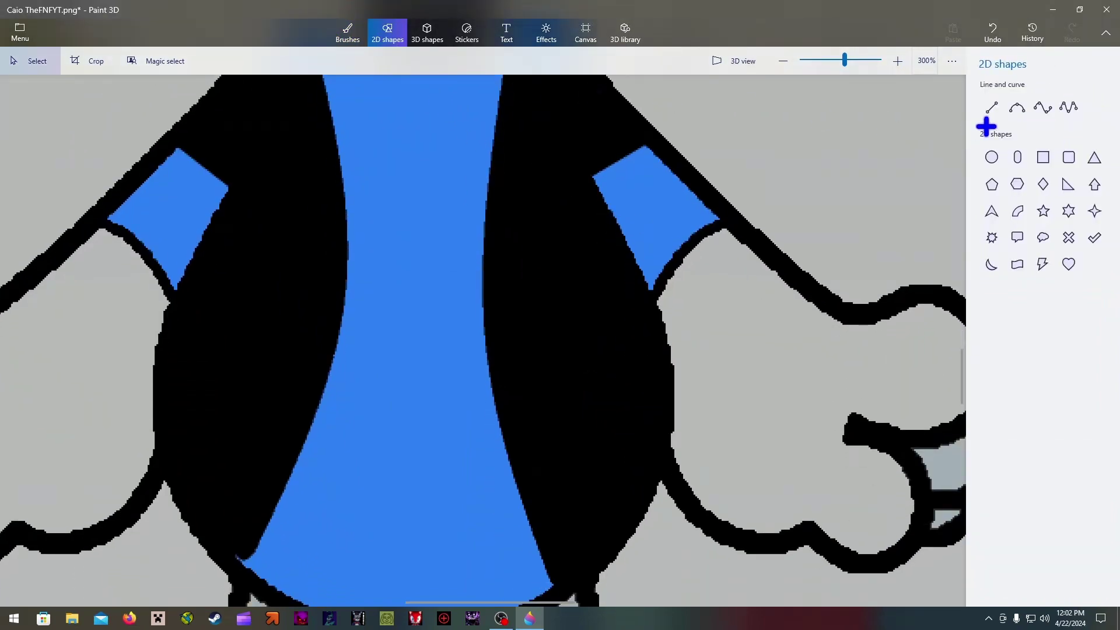
click(1015, 109)
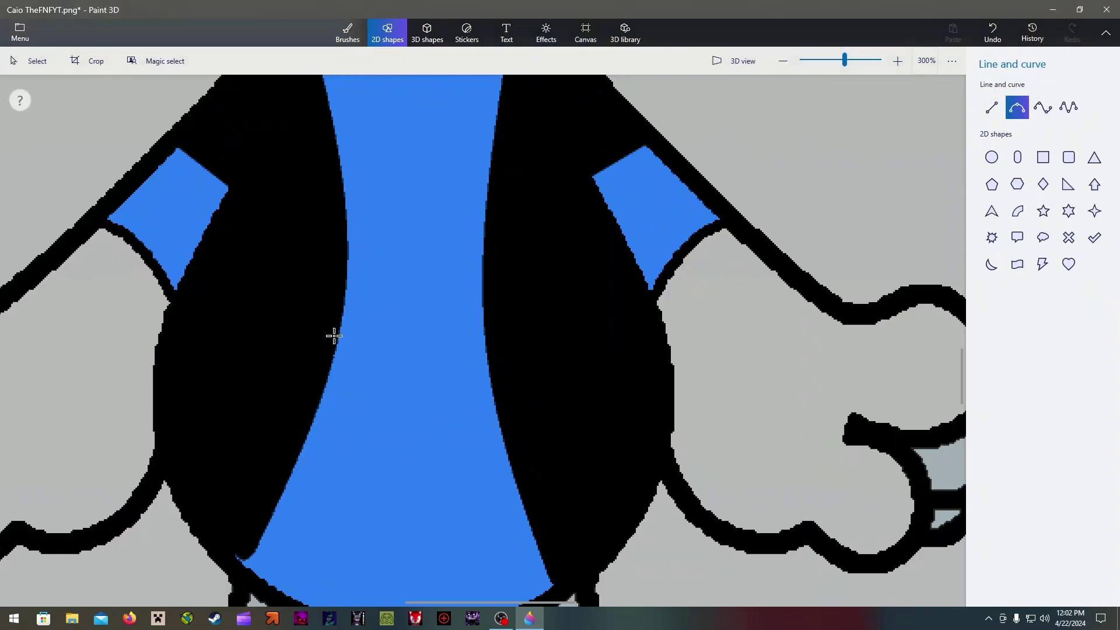
drag(342, 337, 484, 334)
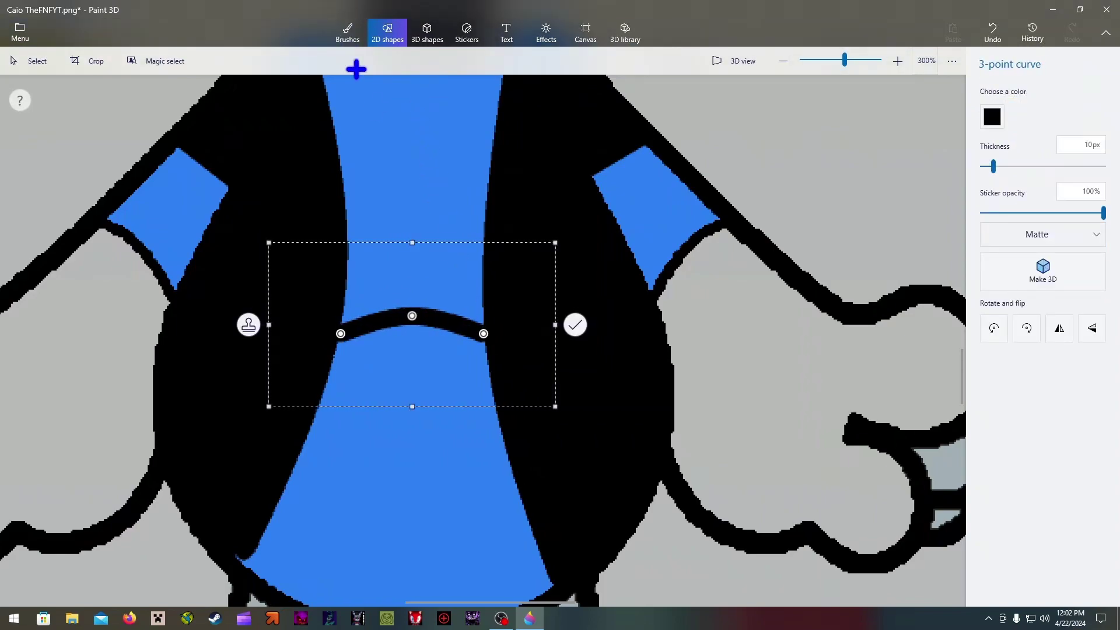
click(348, 33)
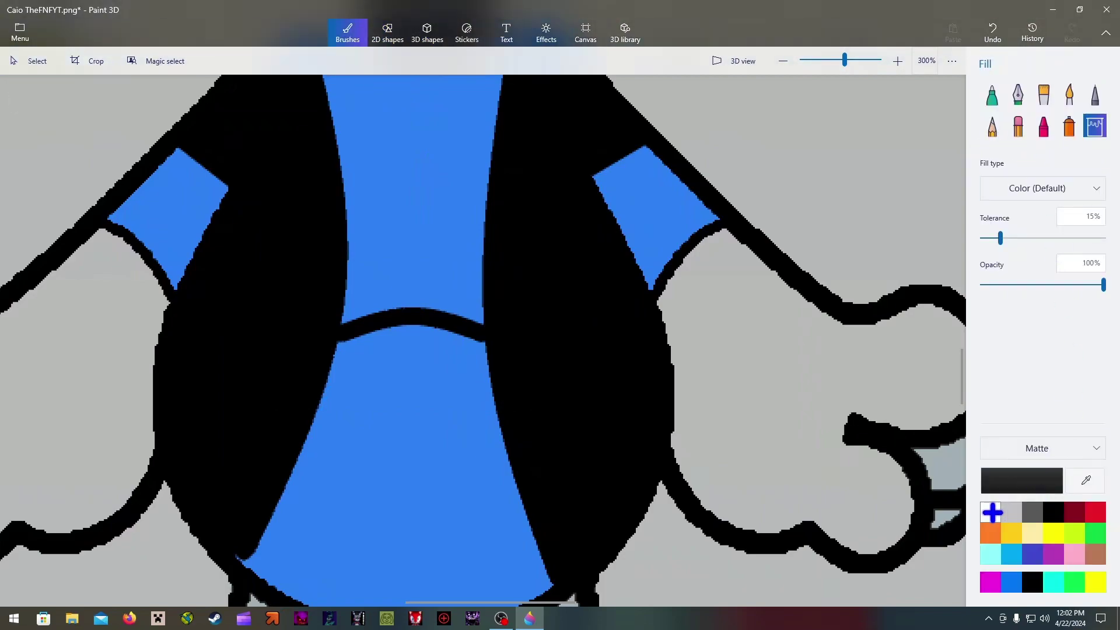
click(990, 513)
click(390, 487)
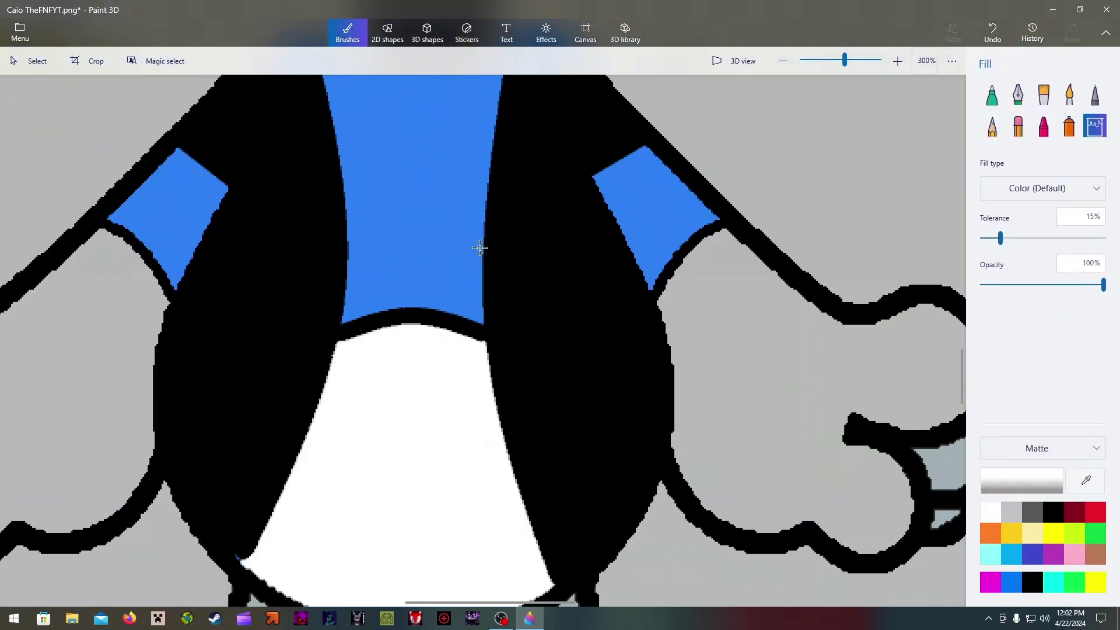
scroll(480, 248, down, 2)
click(992, 32)
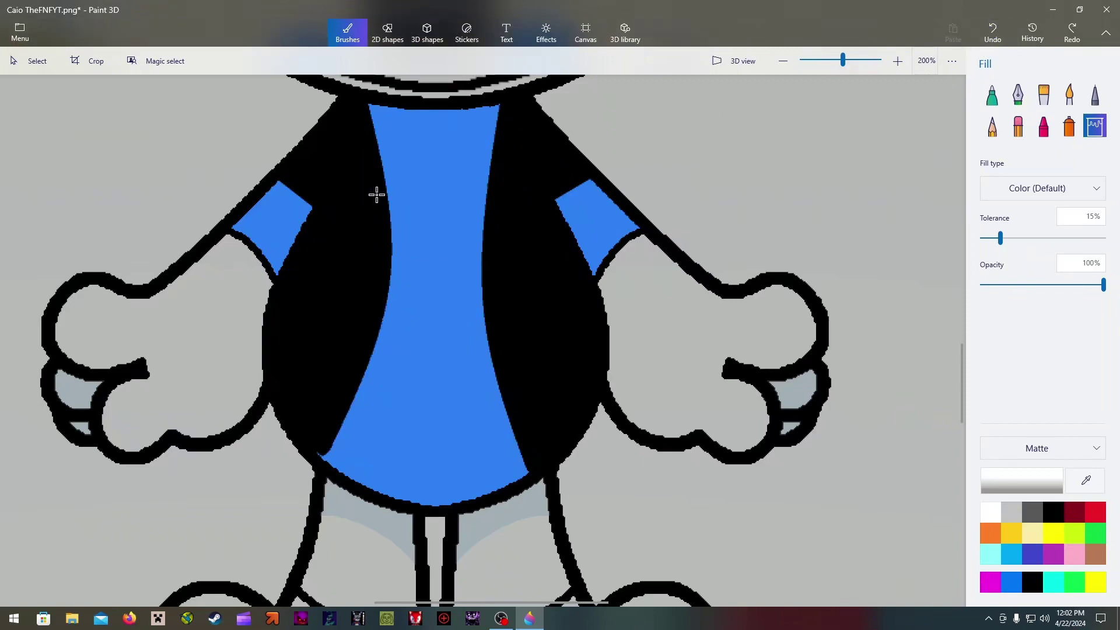
- Draw an upward-arching black 3-point curve across the blue centre panel, about level with the sleeve cuffs
scroll(376, 194, up, 2)
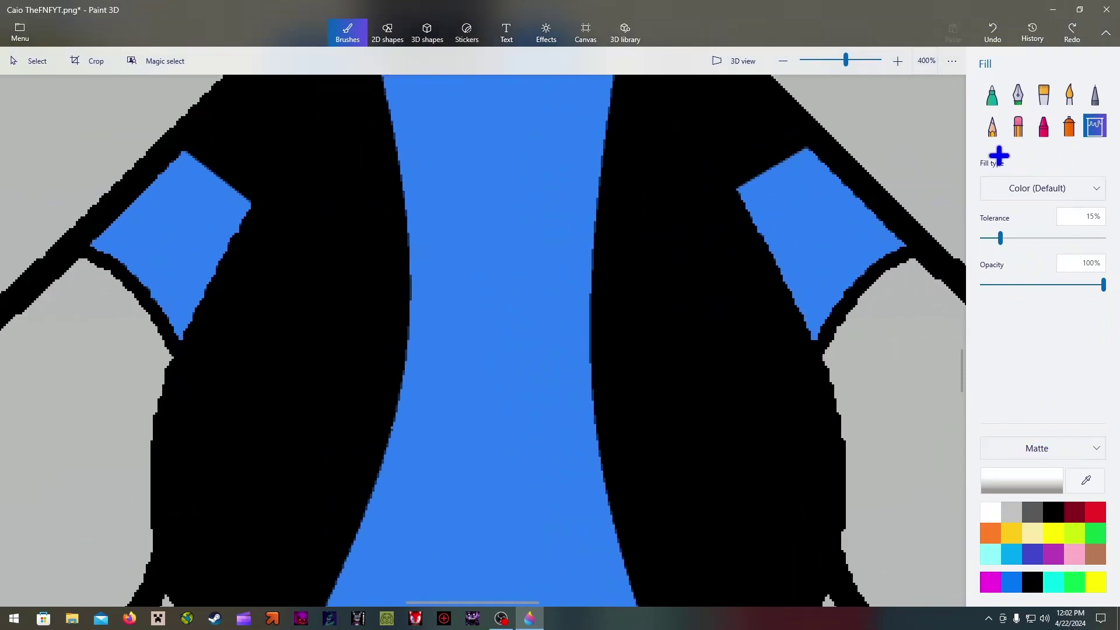
click(387, 32)
click(1015, 108)
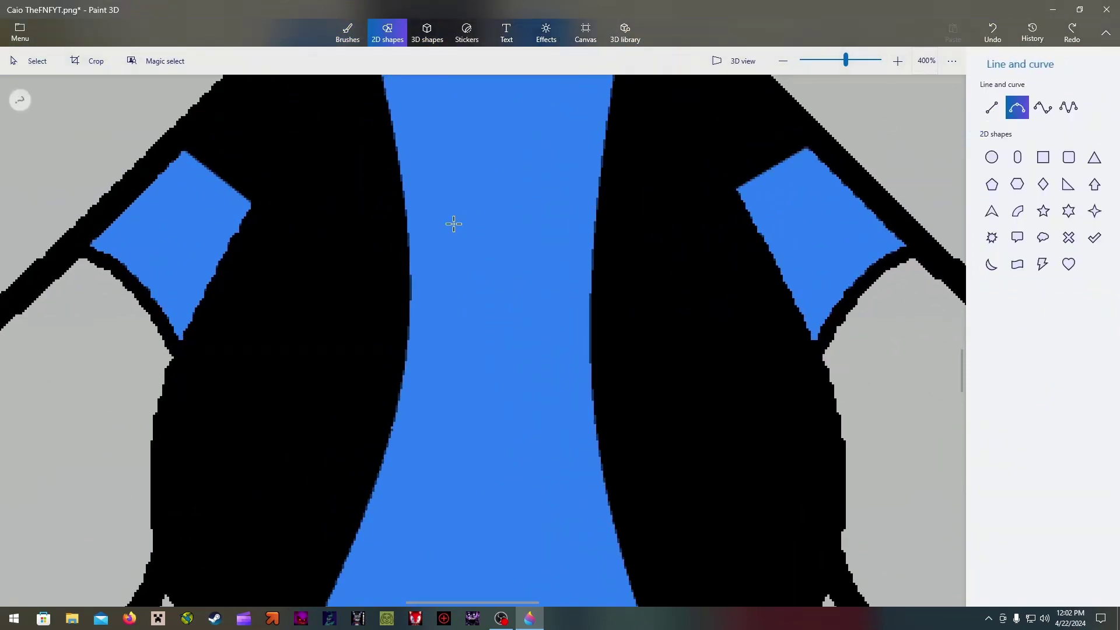
mouse_move(415, 284)
mouse_down()
mouse_move(507, 280)
mouse_move(595, 307)
mouse_up()
click(799, 143)
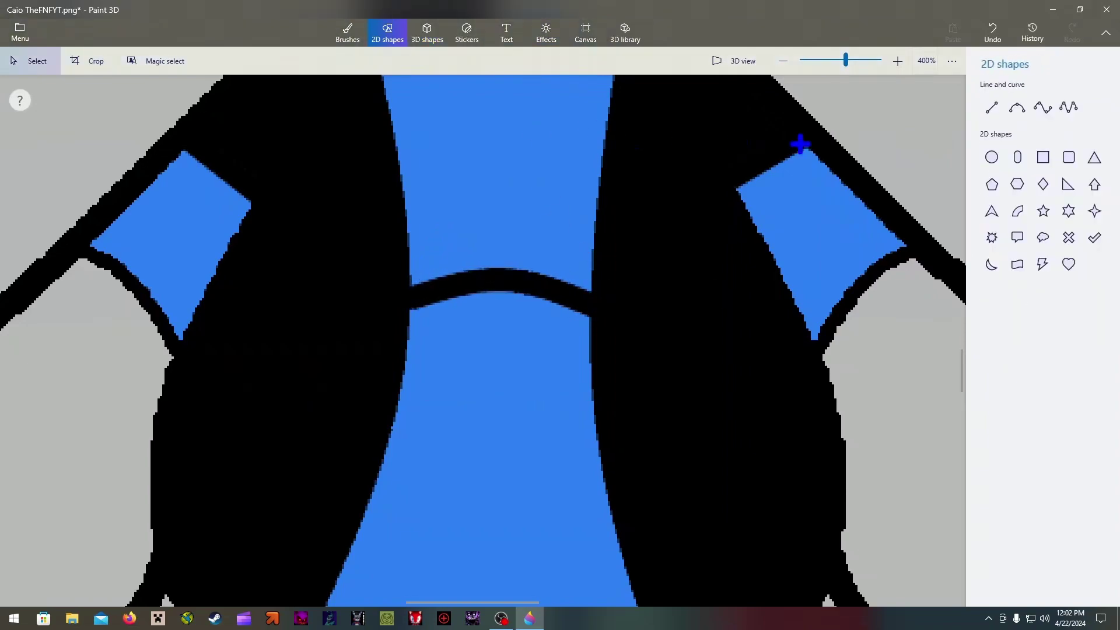
- Fill the centre panel below the arched line with white
click(351, 33)
click(989, 512)
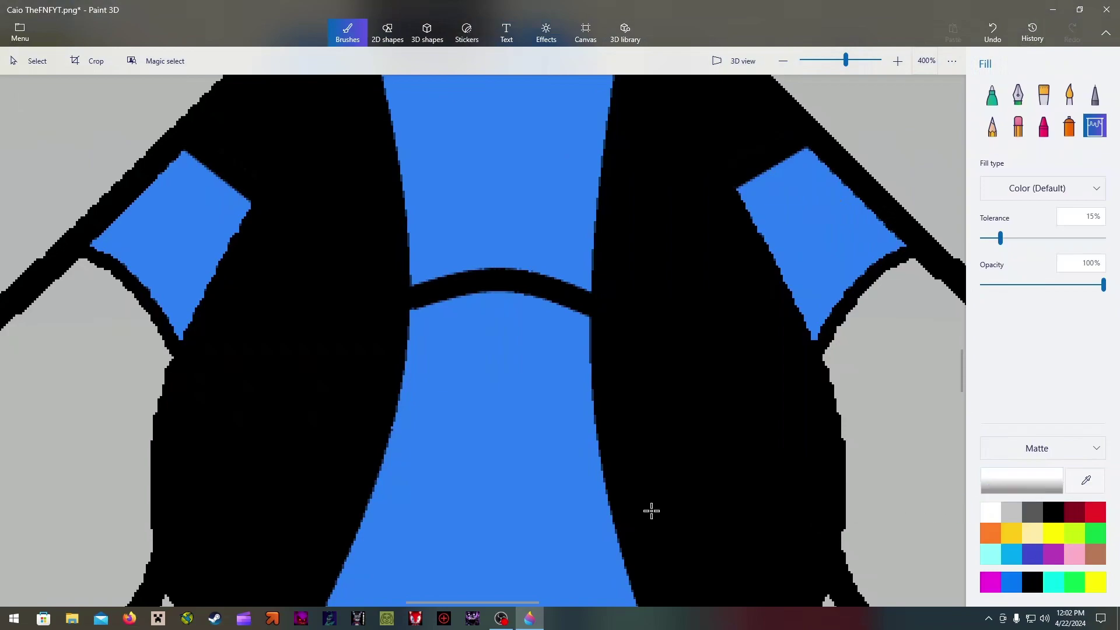
click(543, 401)
- Fill the main part of the hand on the drawing's right with bright cyan, hex 12ffeb
scroll(565, 219, down, 2)
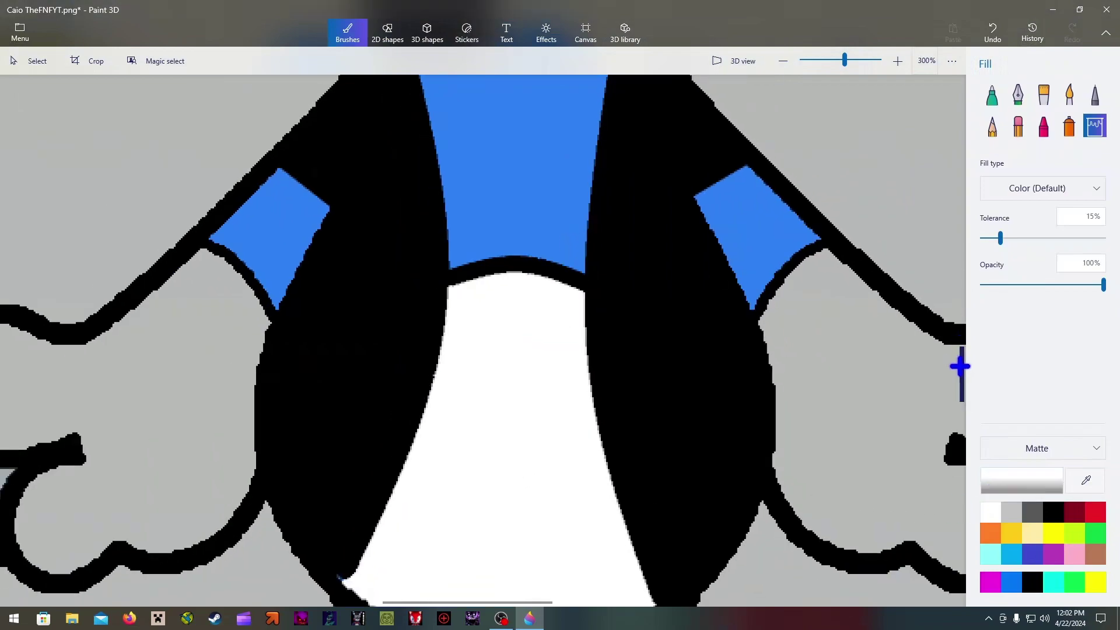
drag(960, 366, 961, 372)
drag(540, 598, 602, 599)
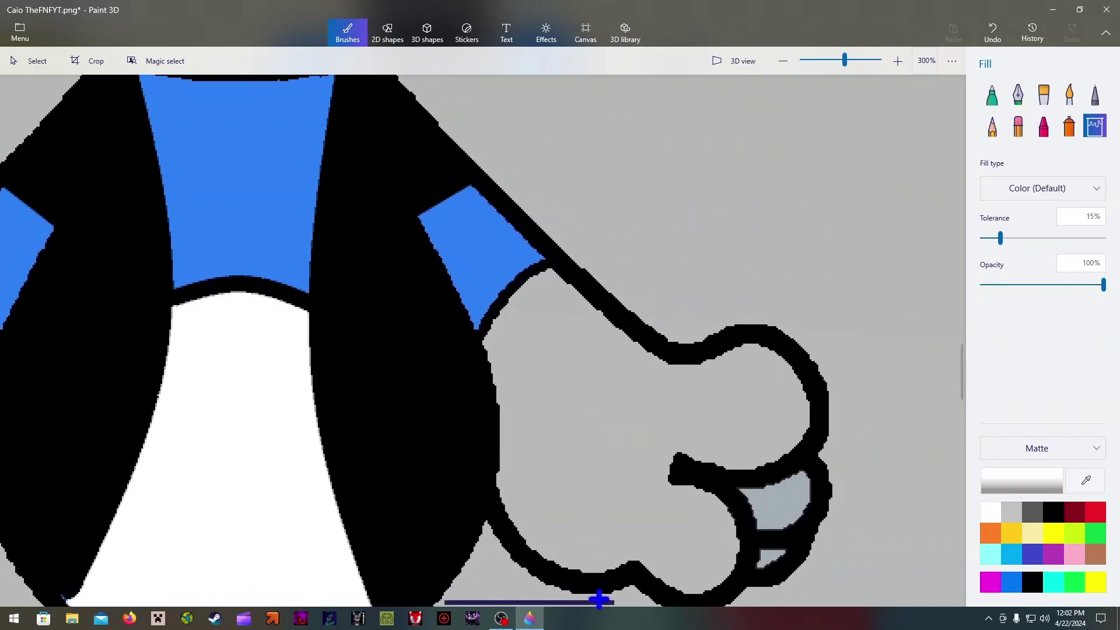
click(1030, 479)
drag(522, 390, 525, 389)
drag(440, 212, 541, 205)
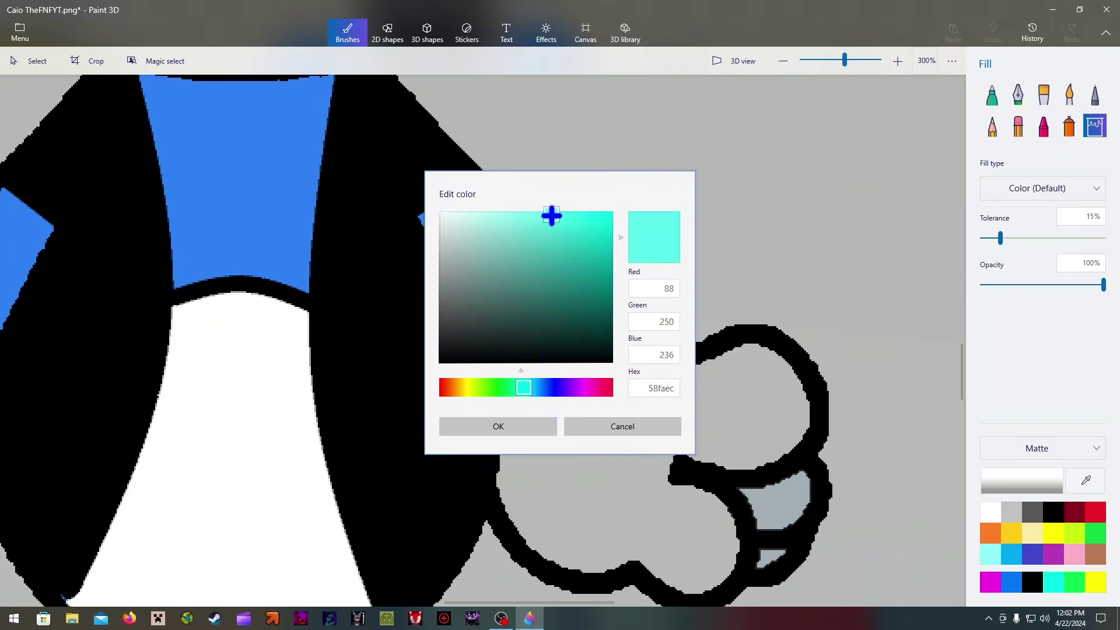
drag(551, 216, 600, 205)
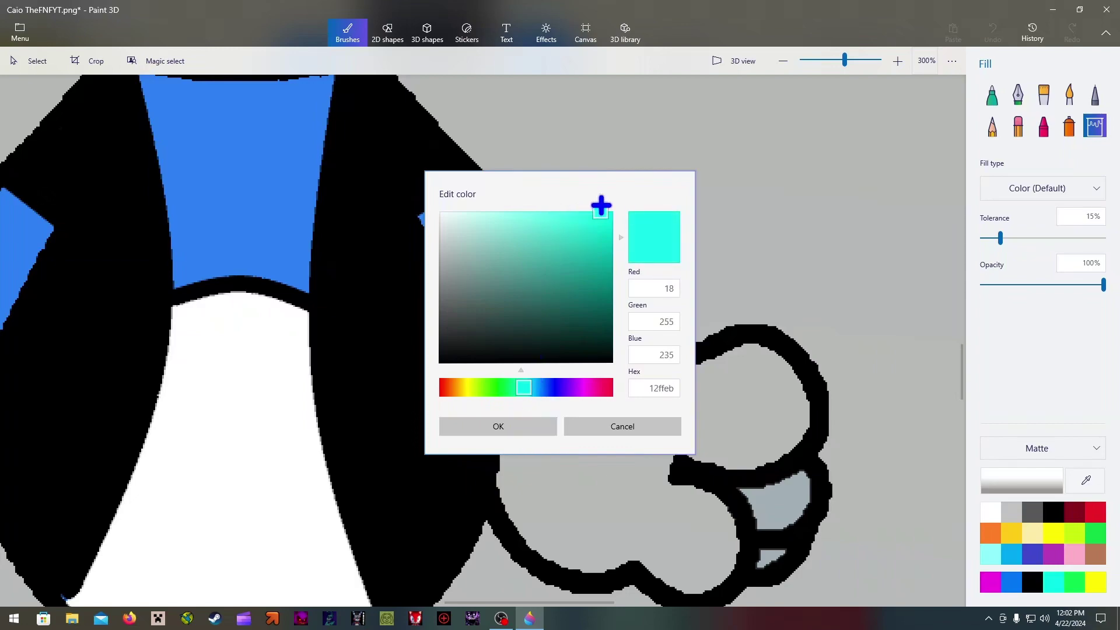
click(502, 431)
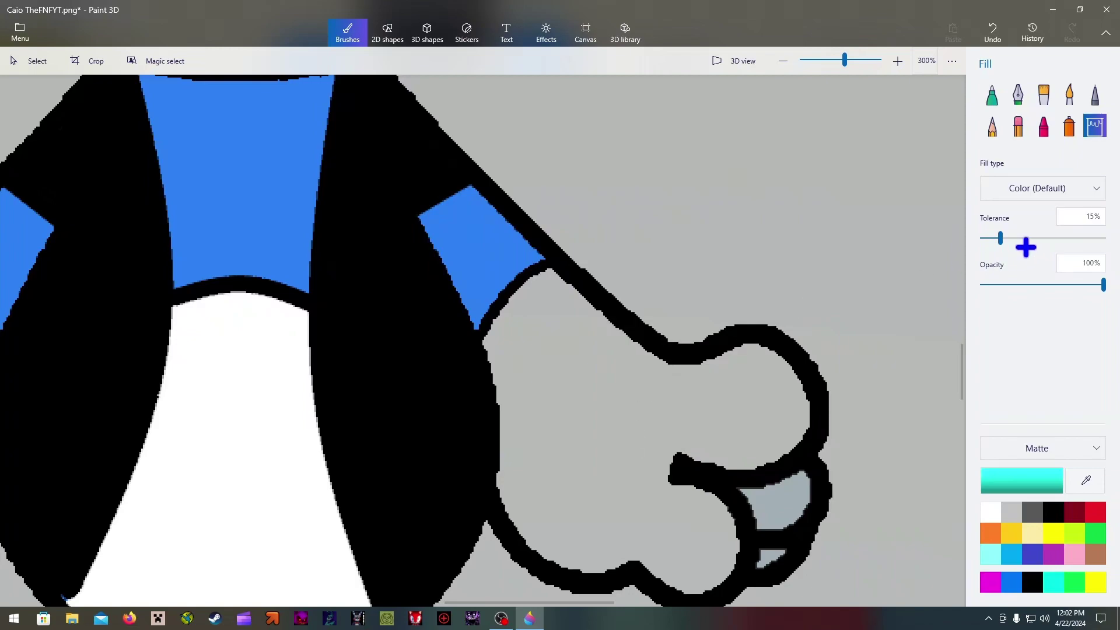
click(605, 460)
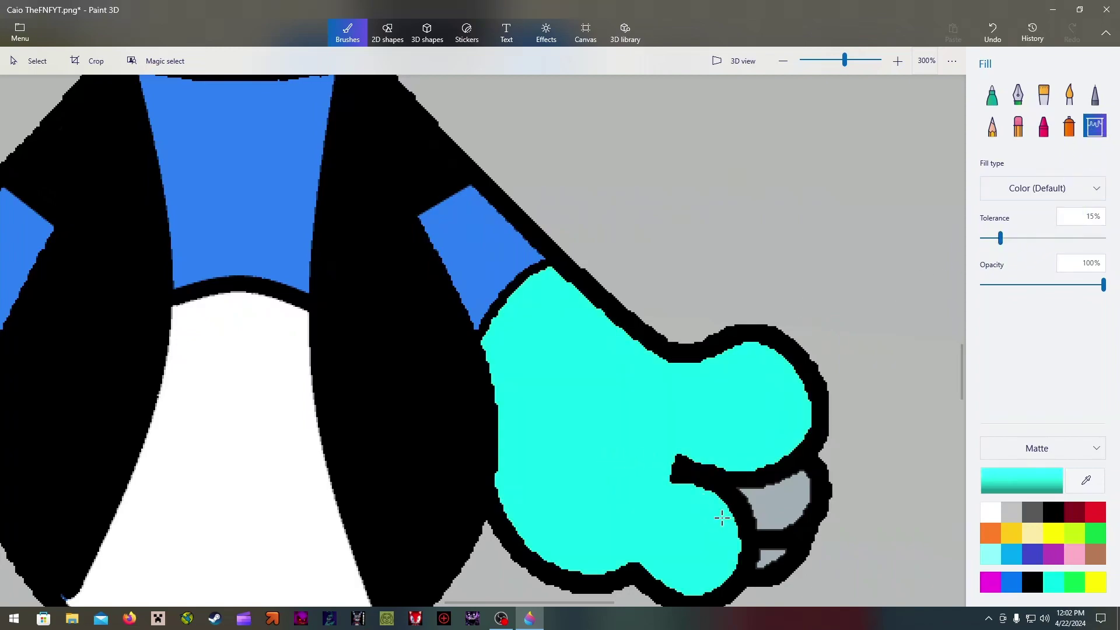
- Mix a lighter mint green and fill the drawing's right hand with it, including the small finger areas
click(998, 486)
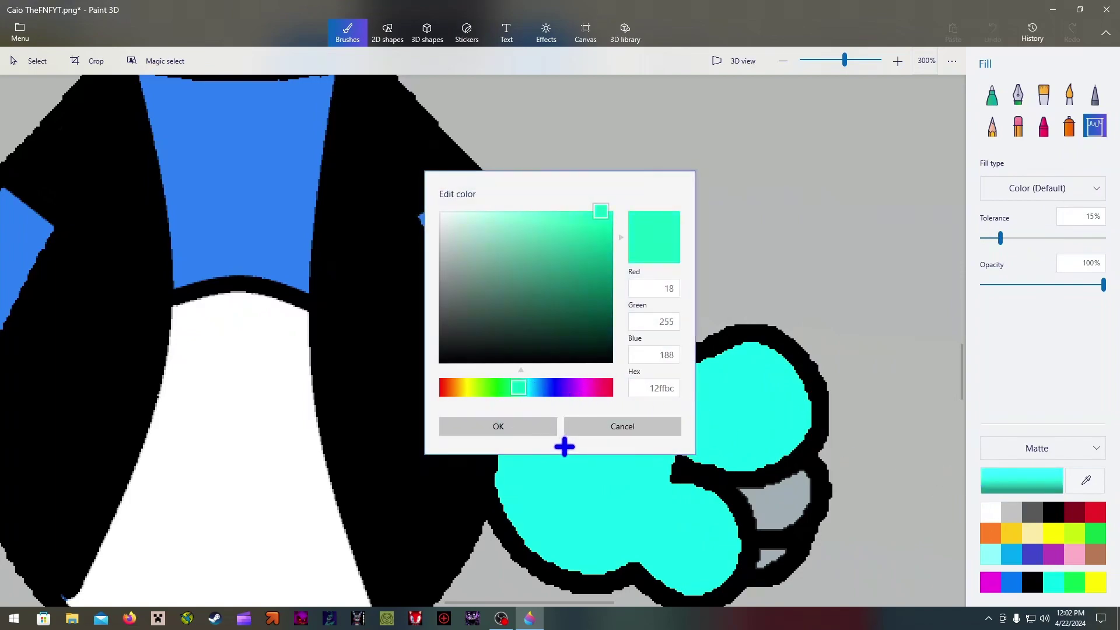
drag(595, 216, 555, 205)
click(548, 426)
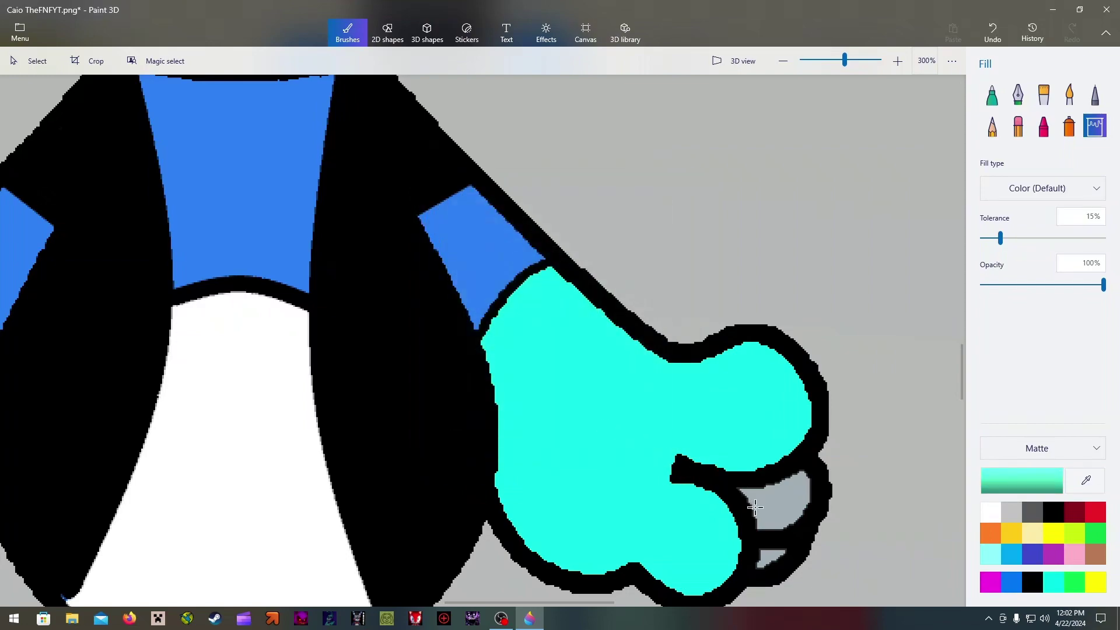
click(711, 427)
click(771, 513)
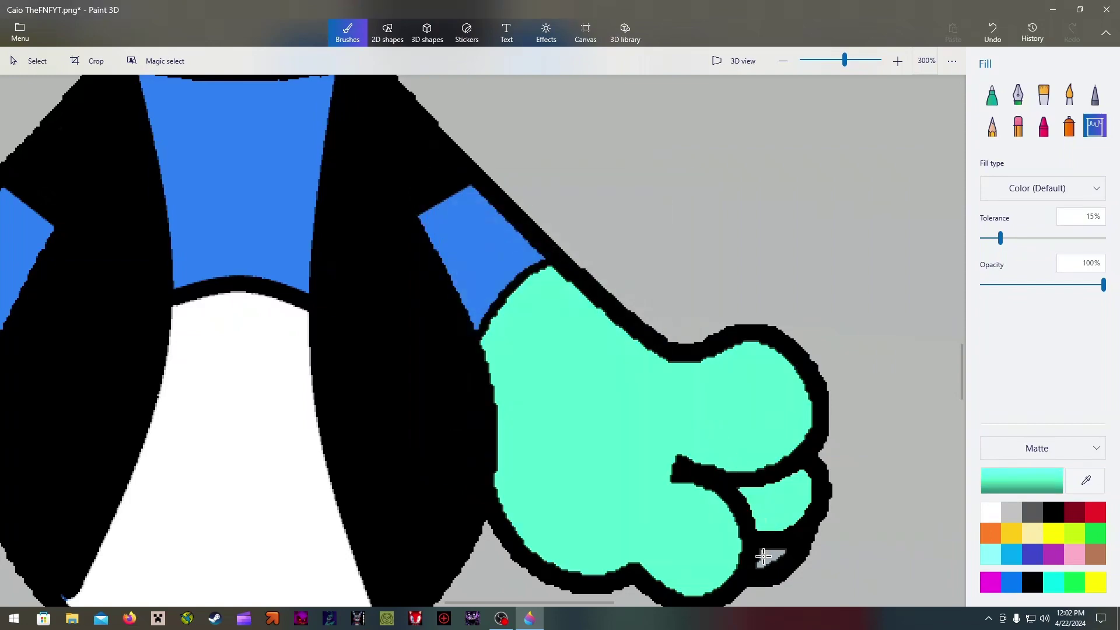
- Fill the hand on the drawing's left, including its small finger areas, with the same mint green
scroll(577, 398, down, 2)
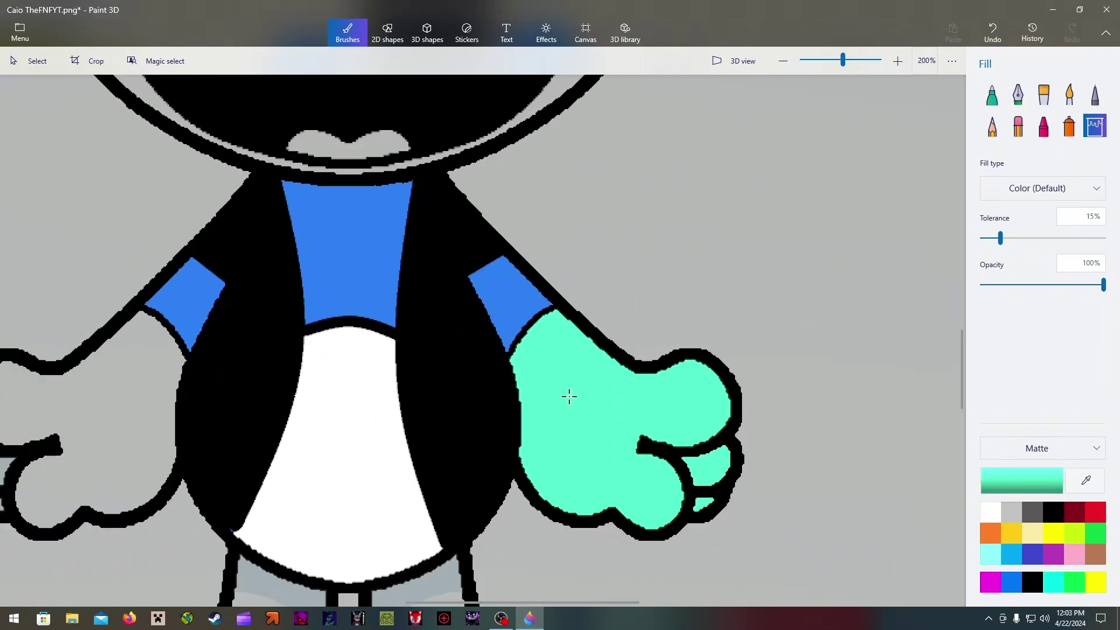
click(91, 402)
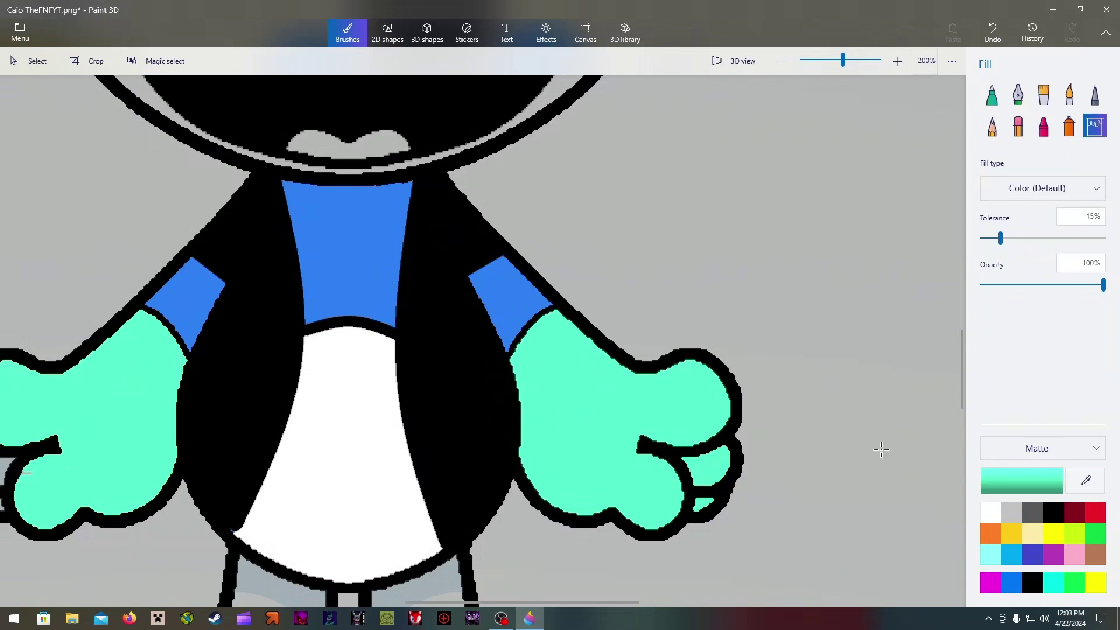
drag(607, 602, 477, 604)
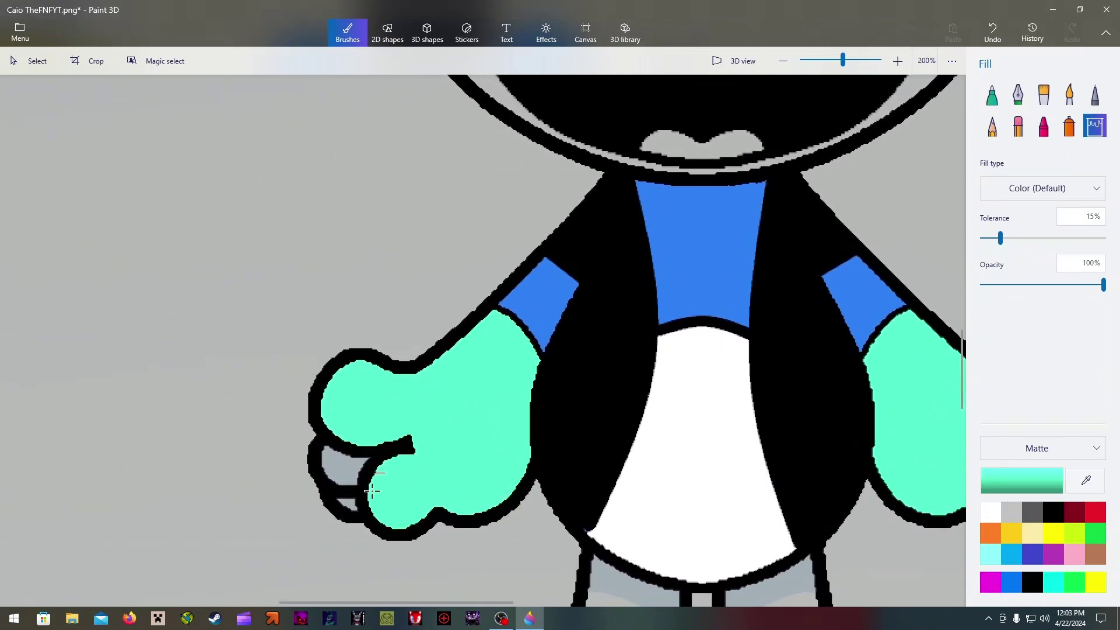
click(342, 473)
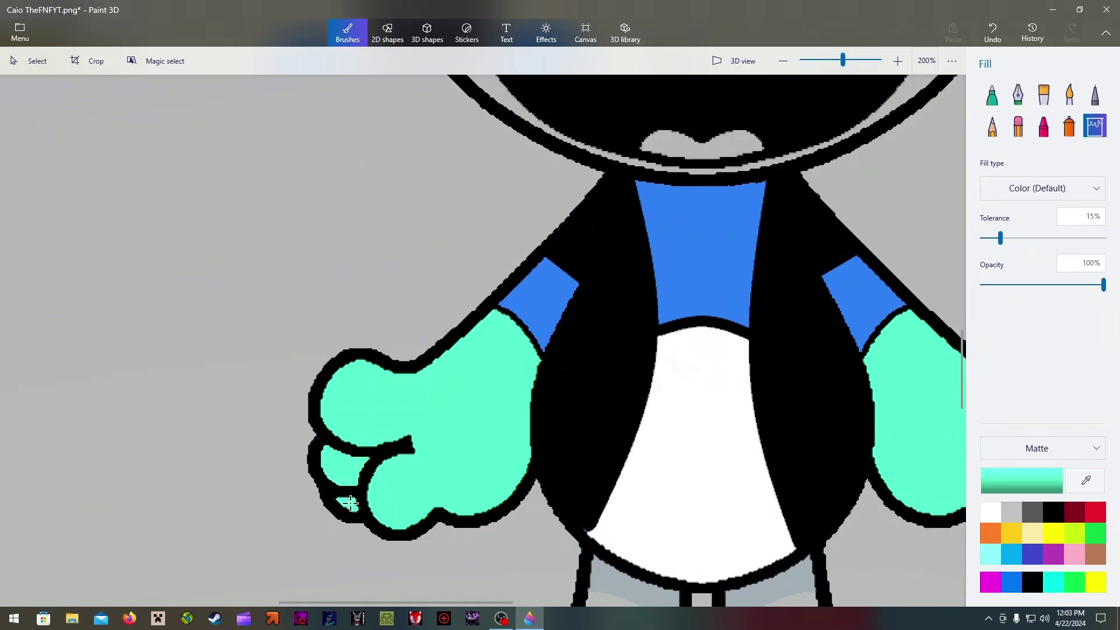
- Fill both shoes with the same mint green as the hands
drag(412, 601, 479, 601)
scroll(590, 501, down, 2)
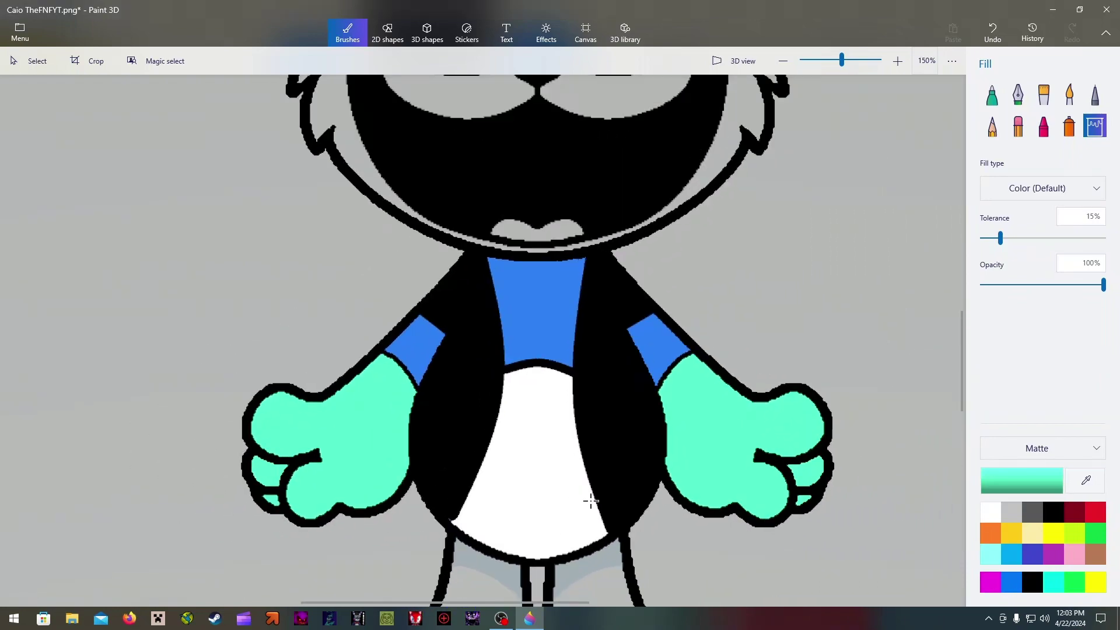
drag(963, 388, 962, 445)
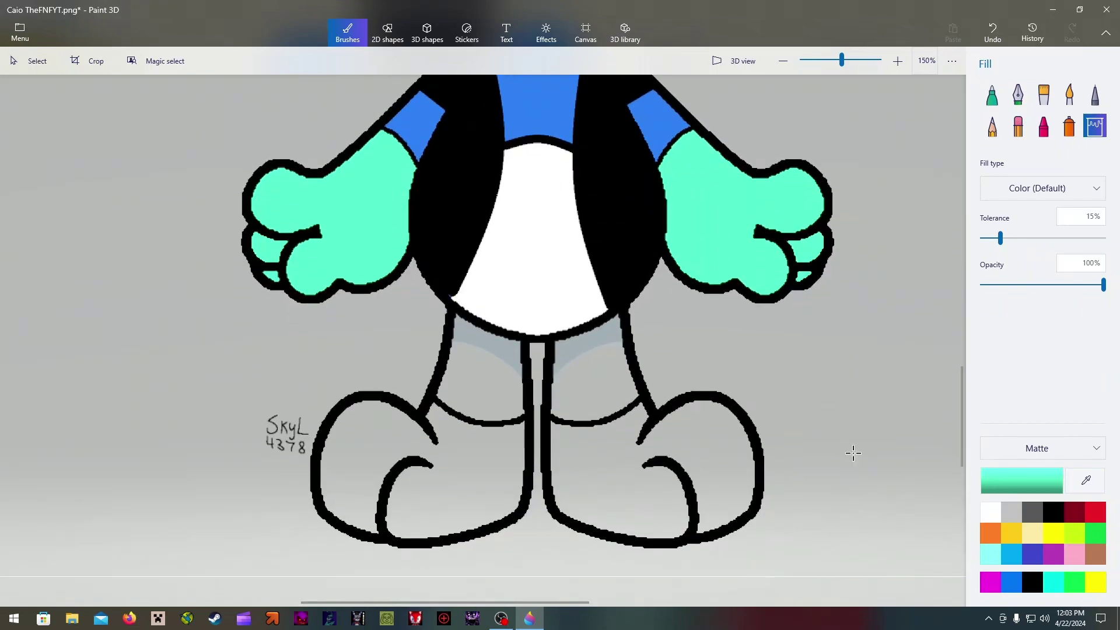
click(597, 474)
click(448, 480)
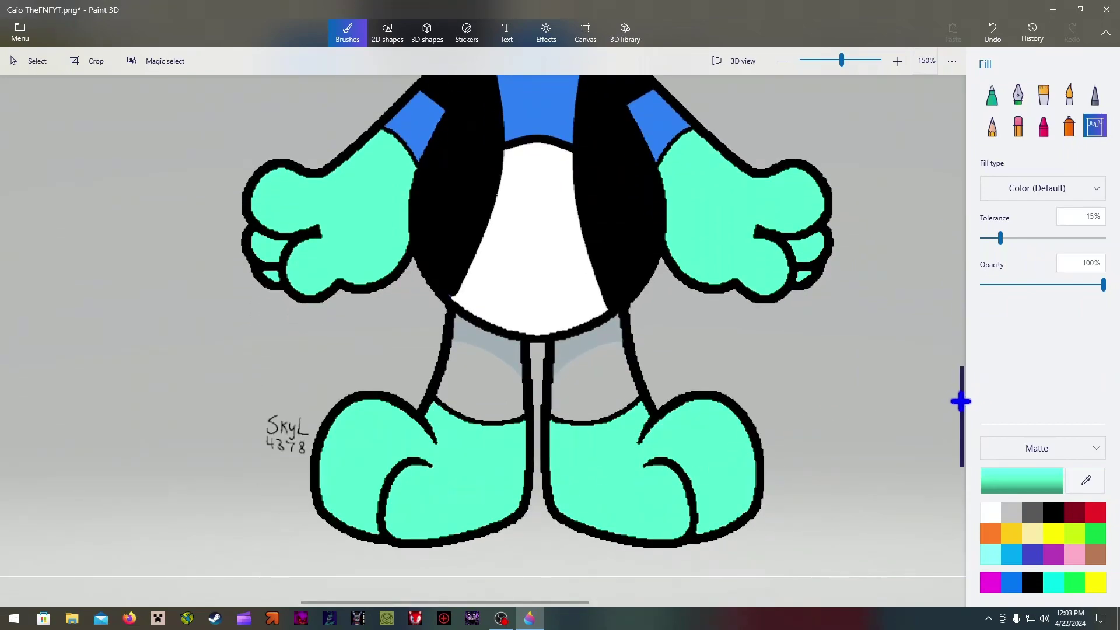
- Draw a slightly sagging black 3-point curve across the middle of the leg on the drawing's right
drag(959, 400, 960, 370)
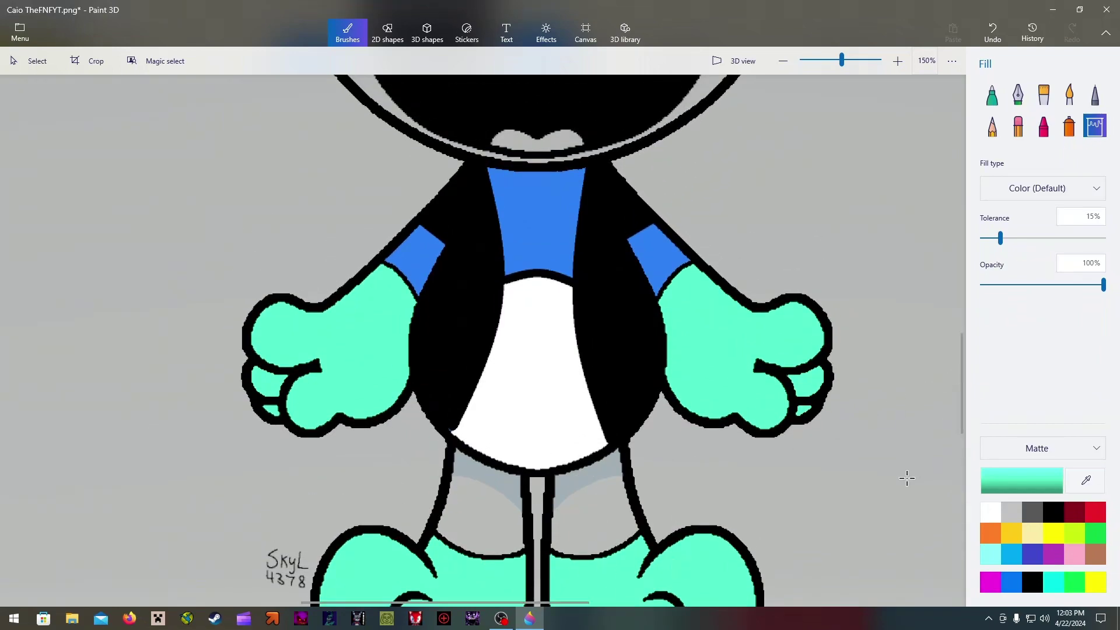
scroll(662, 559, up, 3)
click(1053, 512)
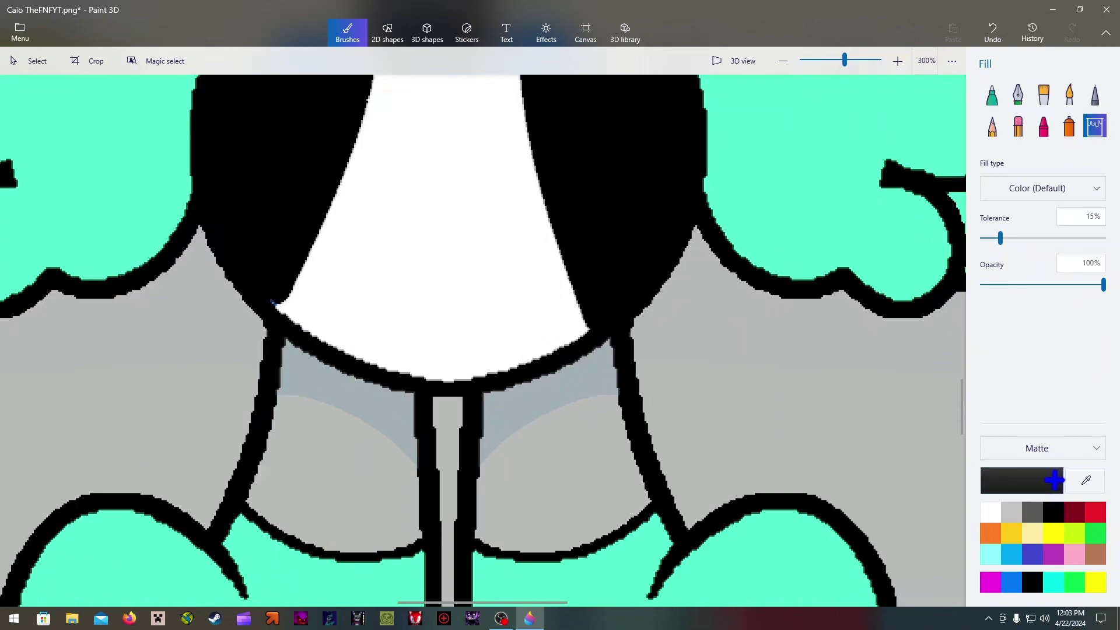
key(ctrl+w)
click(1017, 108)
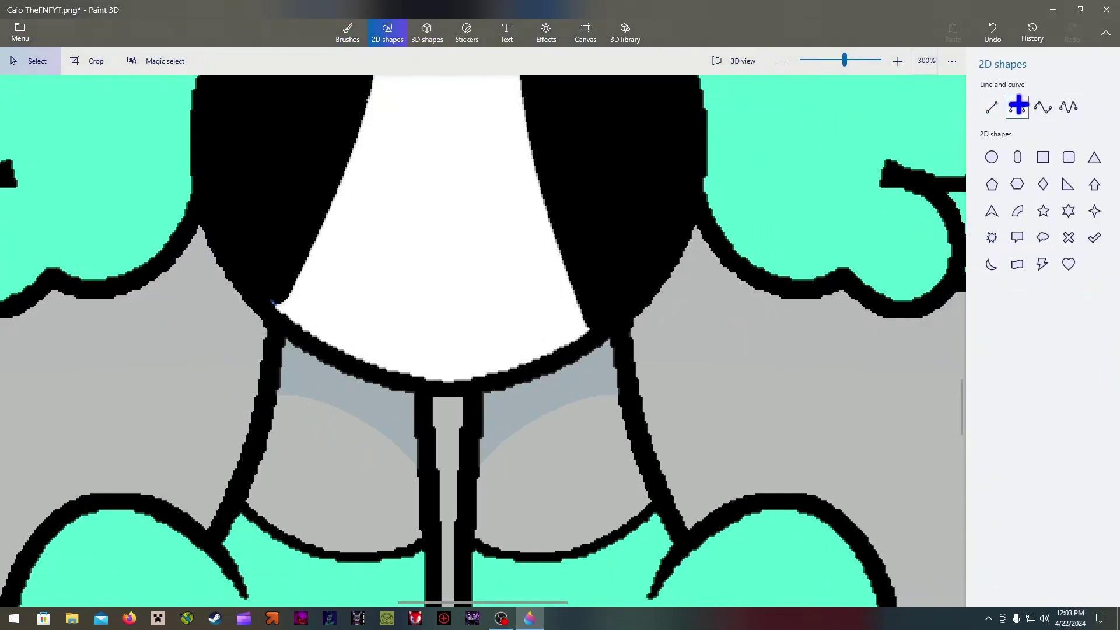
drag(476, 451, 627, 424)
mouse_move(553, 436)
mouse_down()
mouse_move(547, 418)
mouse_move(558, 451)
mouse_up()
click(787, 332)
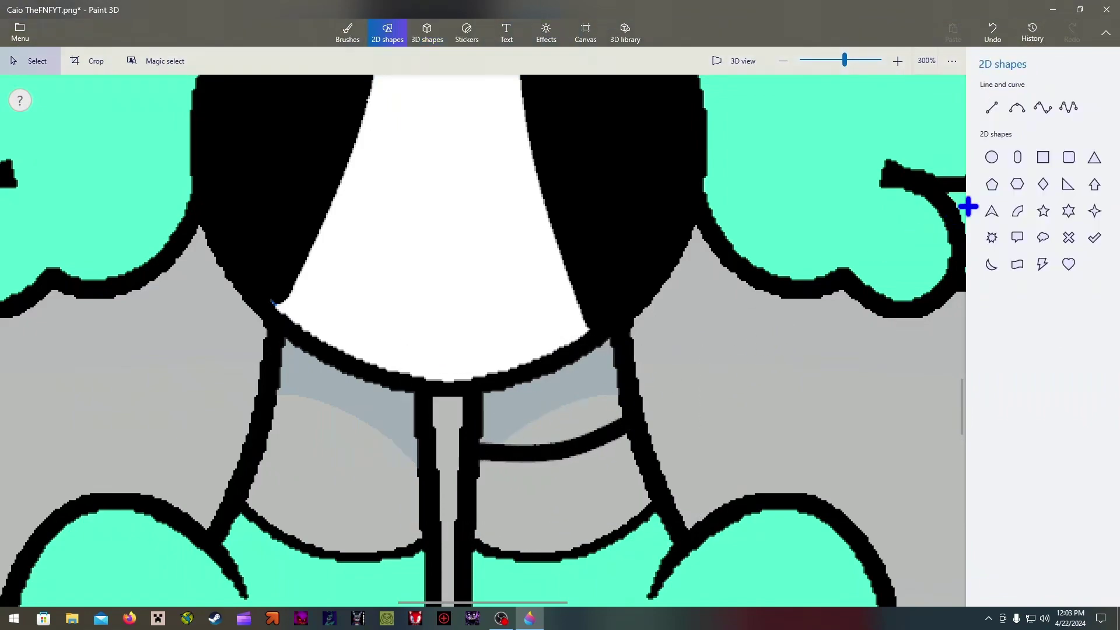
- Draw a matching sagging black 3-point curve, 10 px thick, across the middle of the leg on the drawing's left
drag(264, 428, 417, 448)
drag(344, 418, 343, 456)
drag(269, 427, 266, 418)
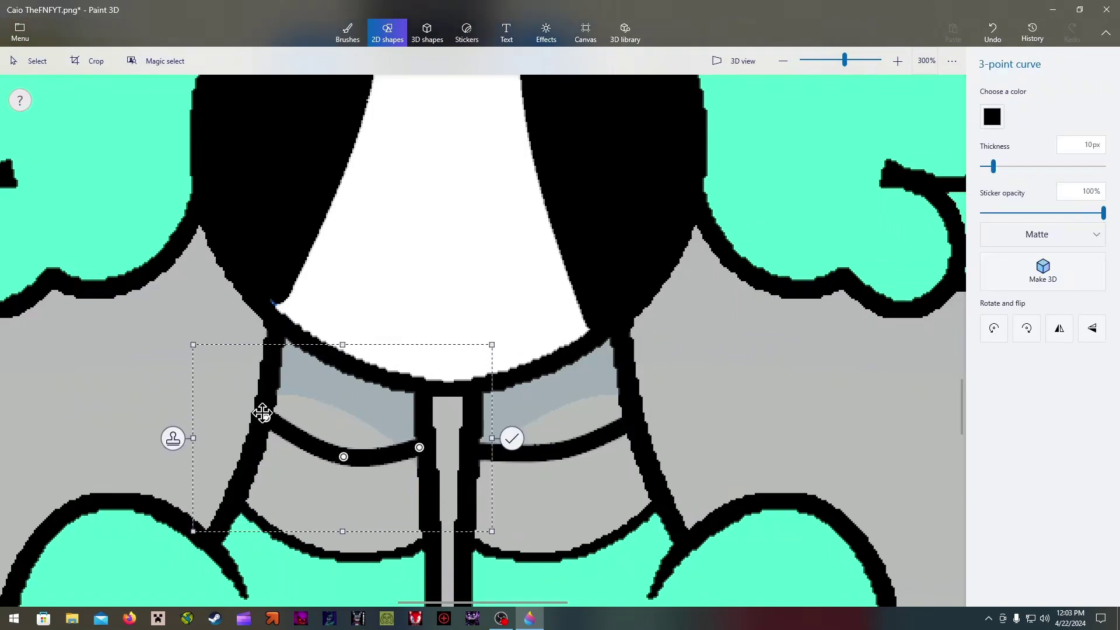
drag(345, 457, 338, 450)
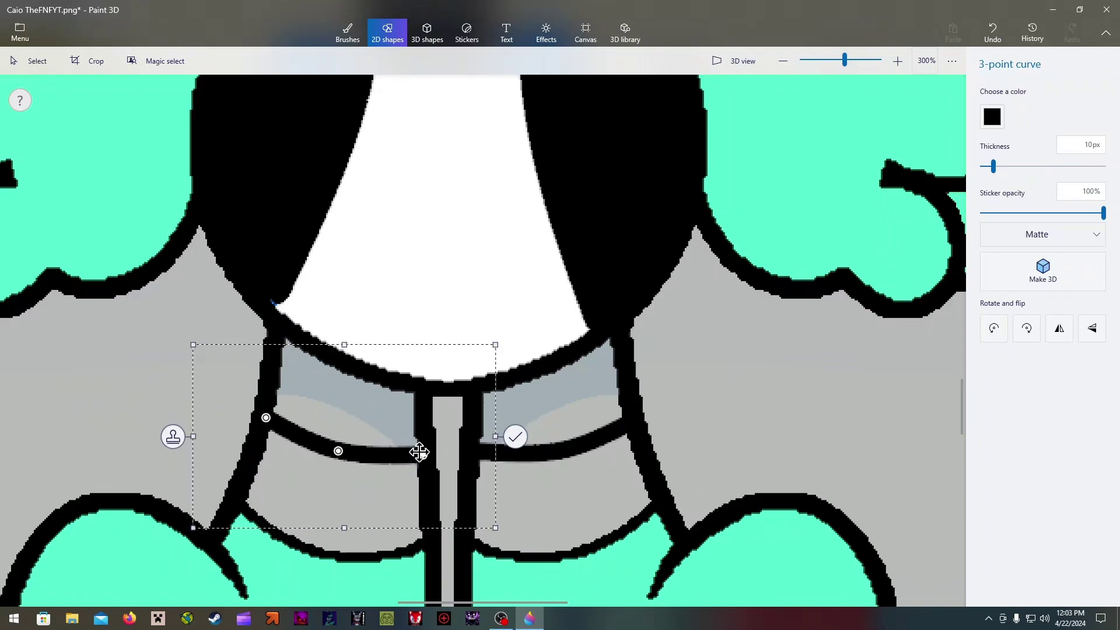
click(782, 365)
- Fill both legs above the curved lines with black, including the grey-blue shaded areas
click(346, 33)
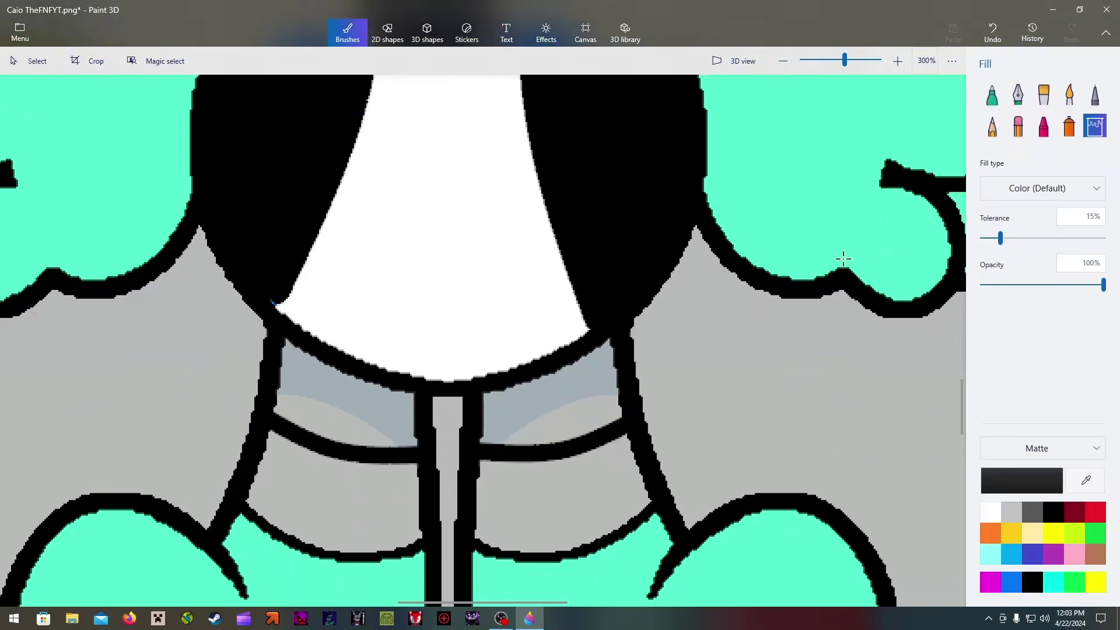
click(548, 417)
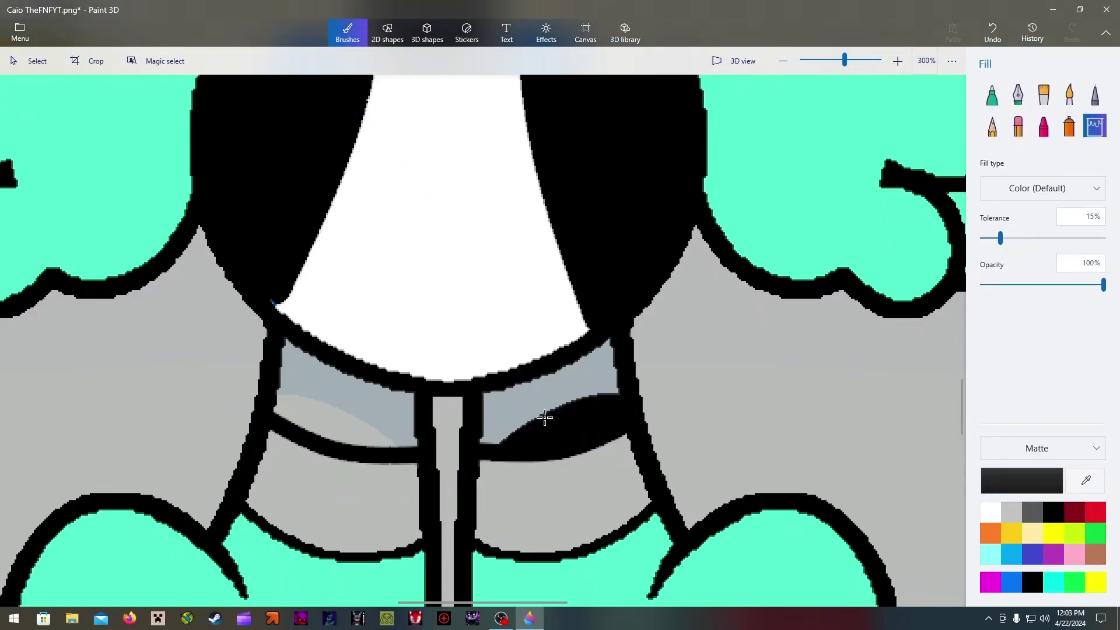
click(542, 394)
click(547, 412)
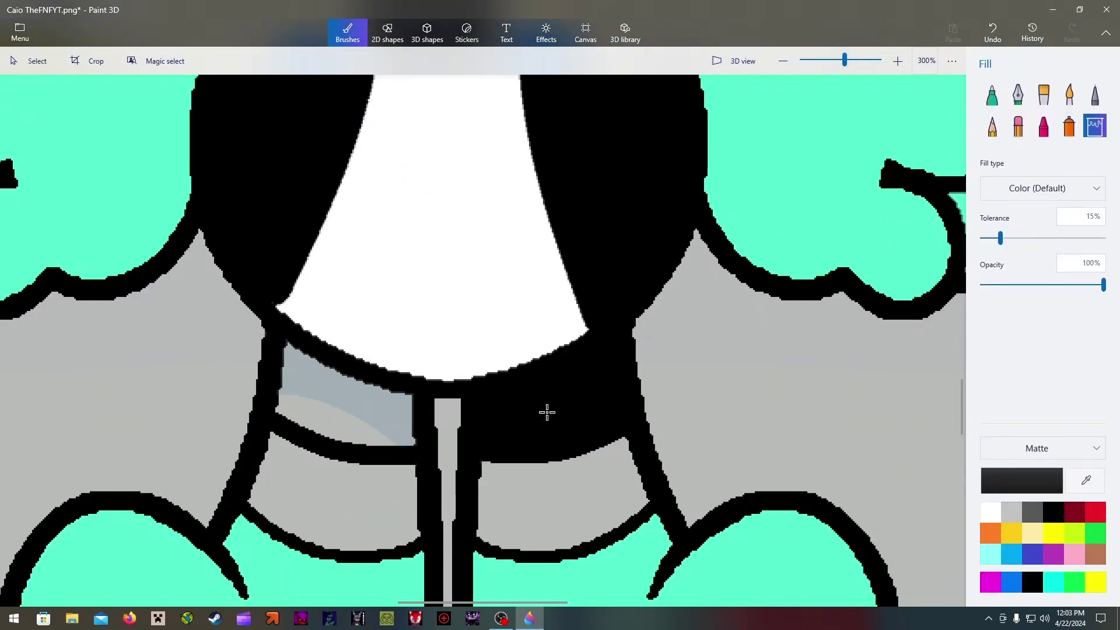
click(347, 395)
click(346, 410)
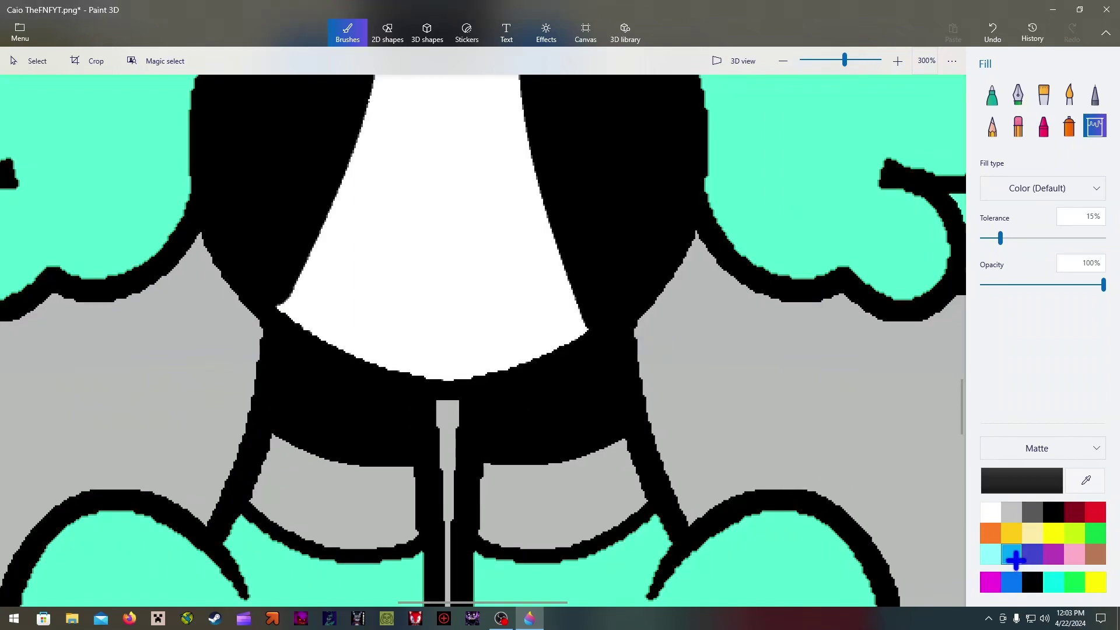
- Mix a light blue, hex 3999ff, and fill the lower sections of both legs above the shoes with it
click(1014, 560)
click(1024, 481)
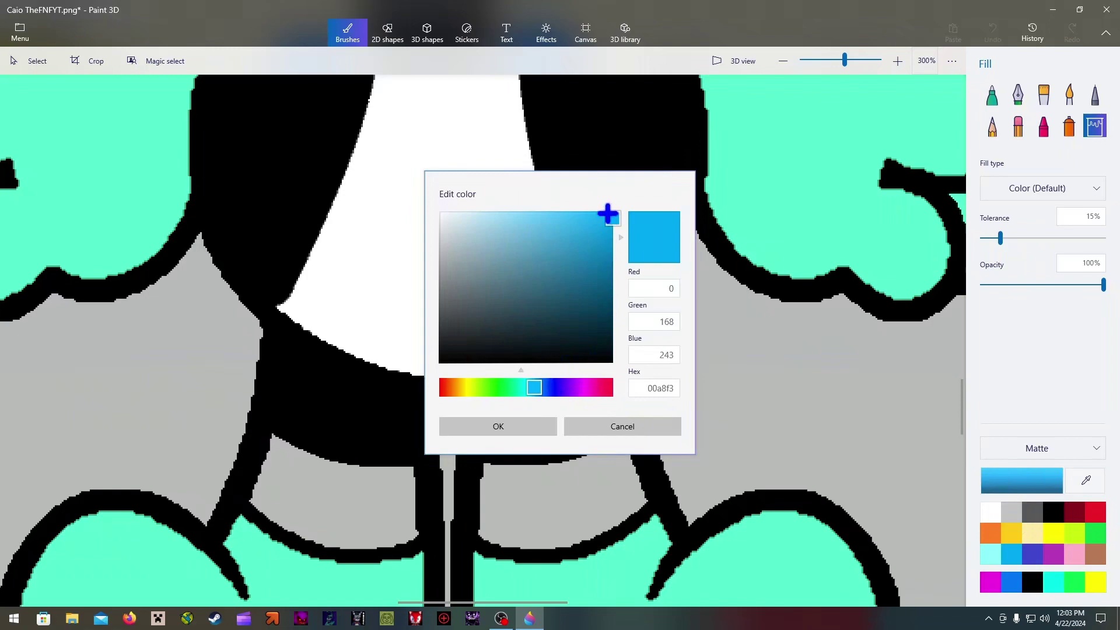
click(622, 427)
scroll(625, 245, down, 3)
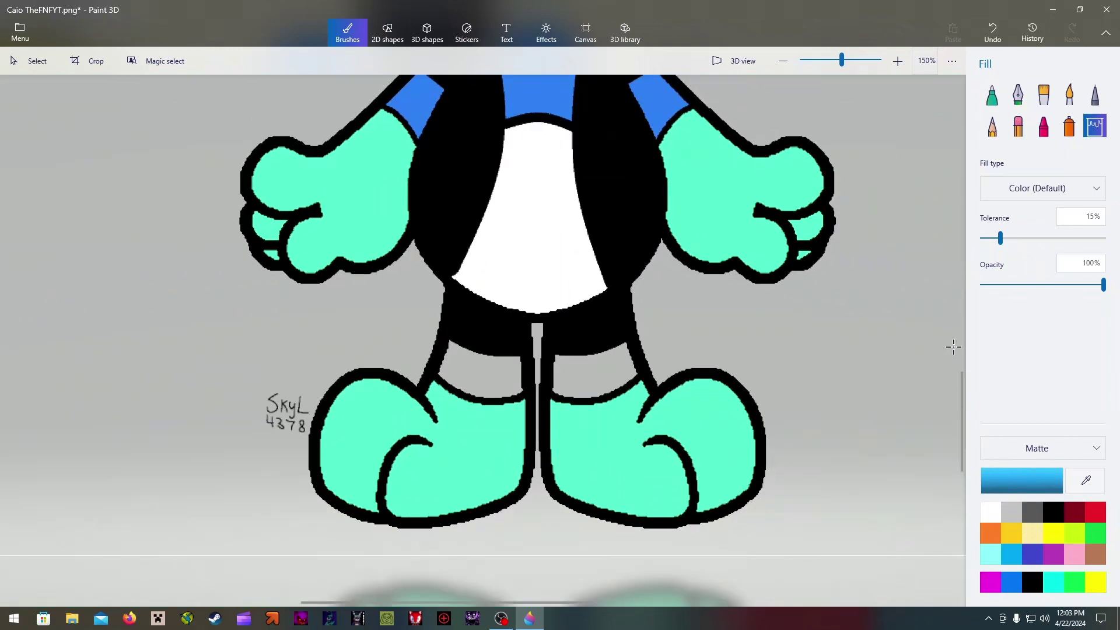
drag(964, 403, 959, 350)
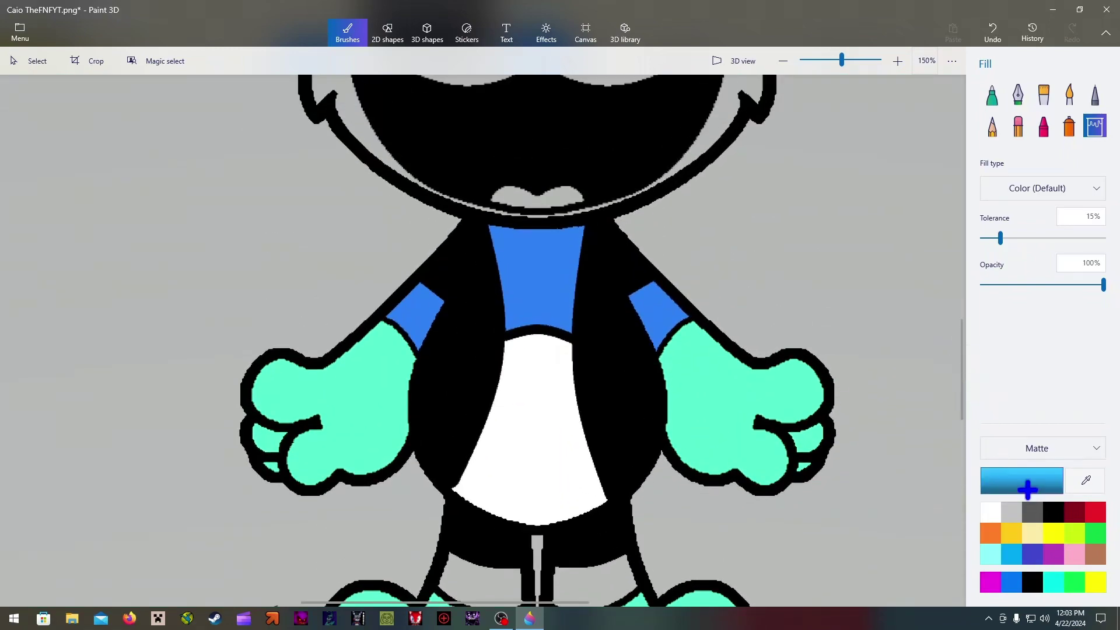
click(1024, 487)
drag(609, 219, 585, 210)
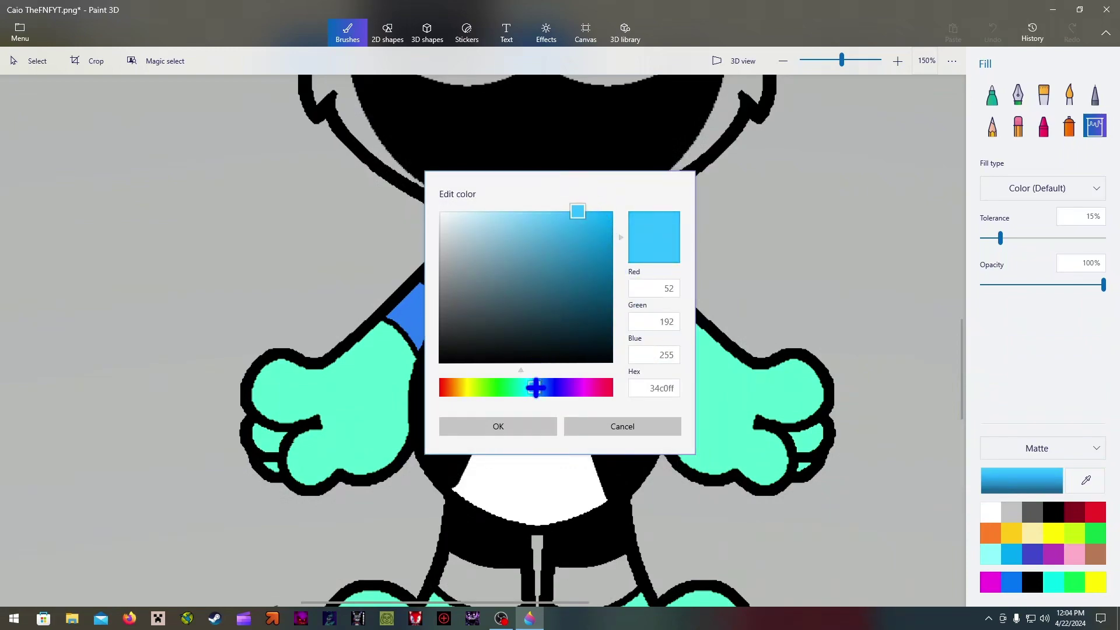
drag(537, 387, 541, 385)
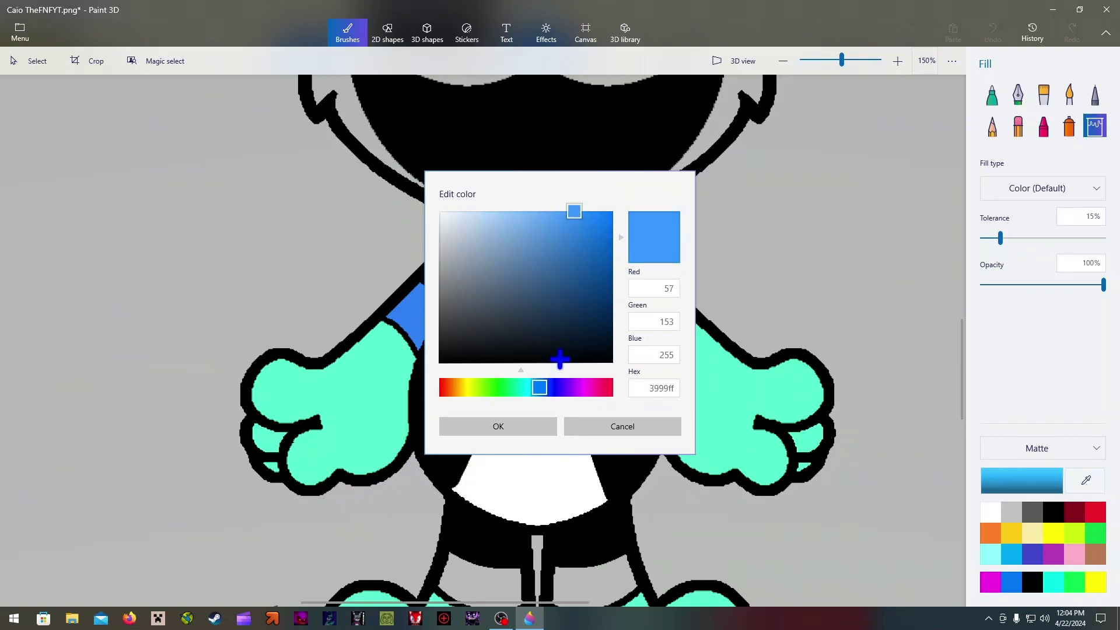
click(535, 426)
click(500, 589)
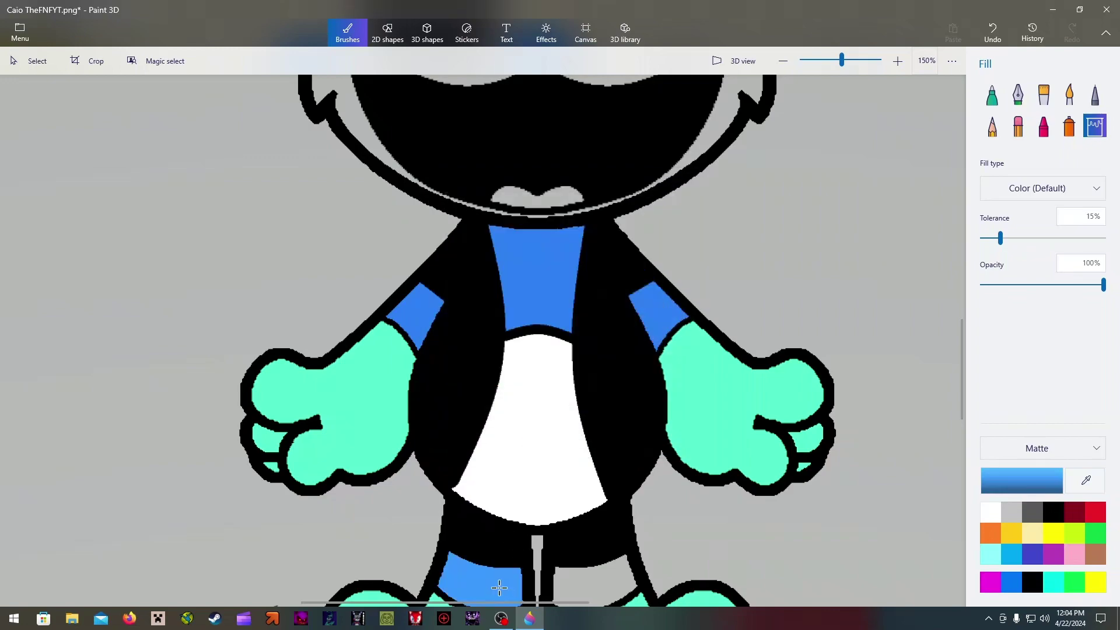
click(586, 580)
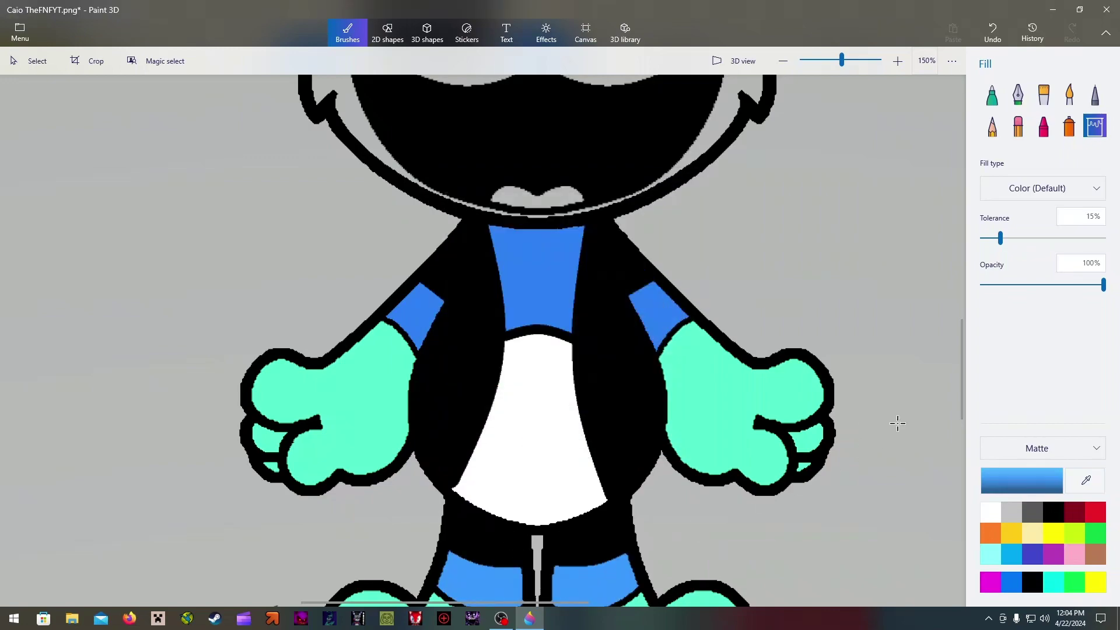
- Fill the face, the grey strip above the nose, both outer ears and the small tufts at their bases with the light blue
drag(962, 376, 960, 280)
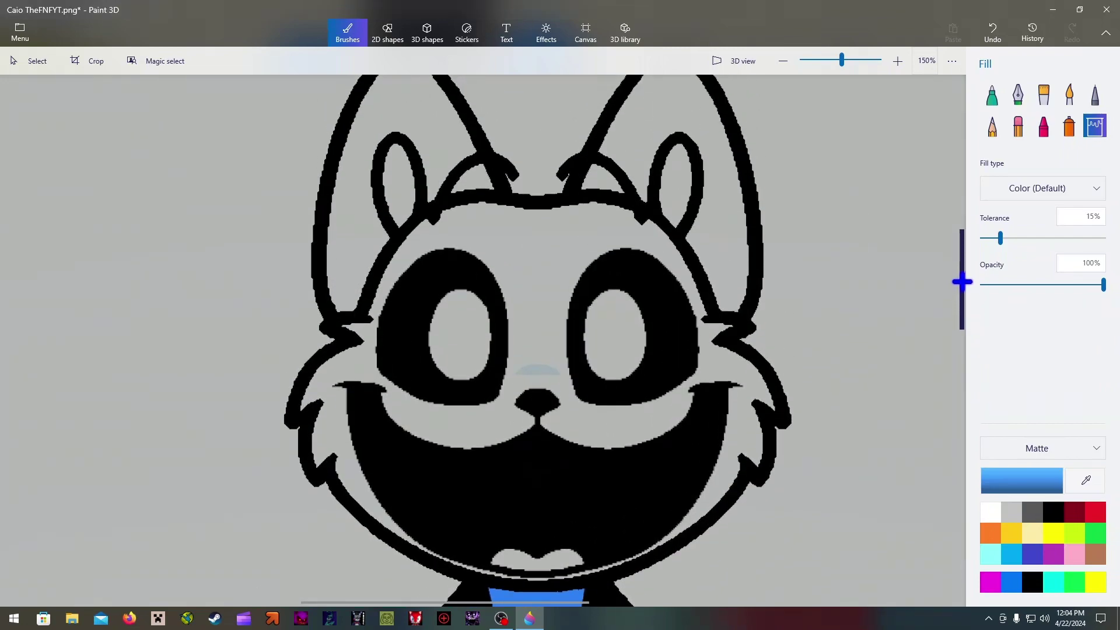
click(724, 250)
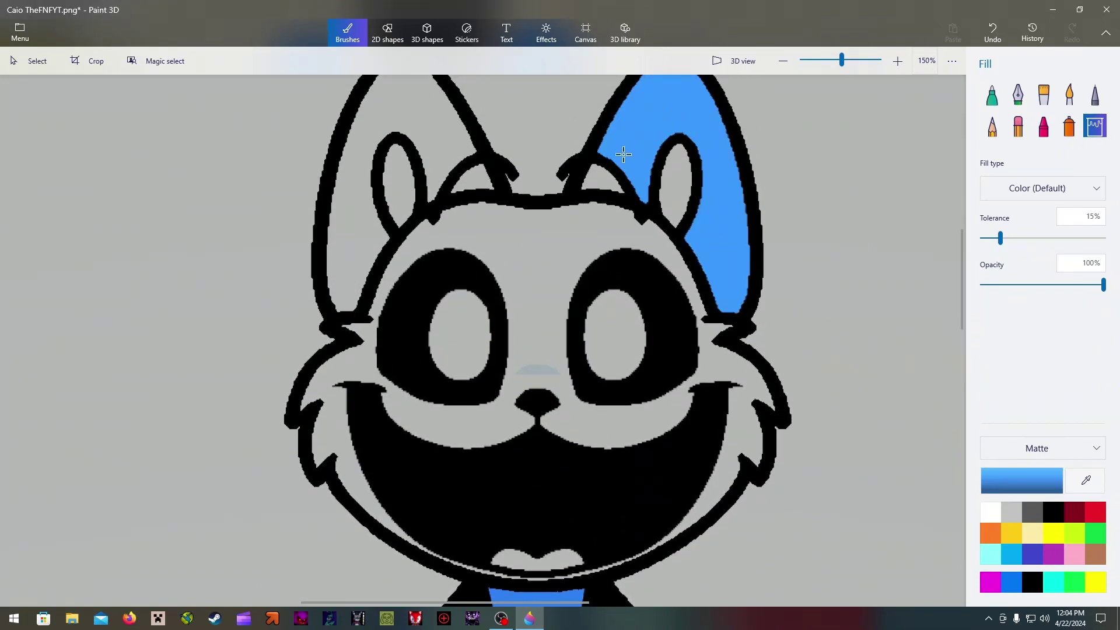
click(598, 181)
click(556, 253)
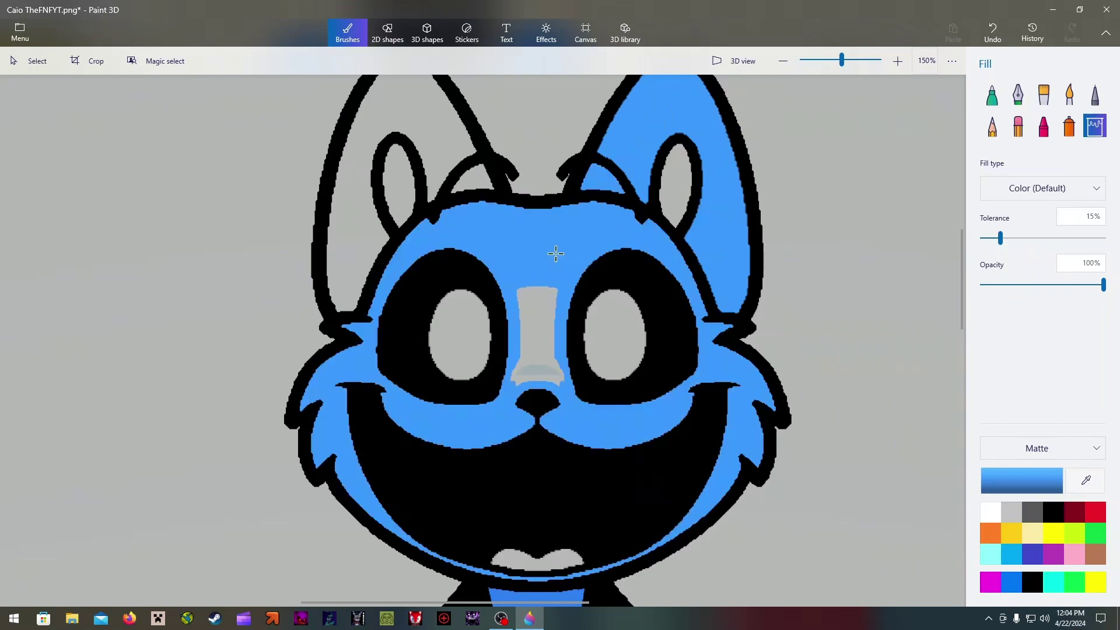
click(536, 320)
click(442, 134)
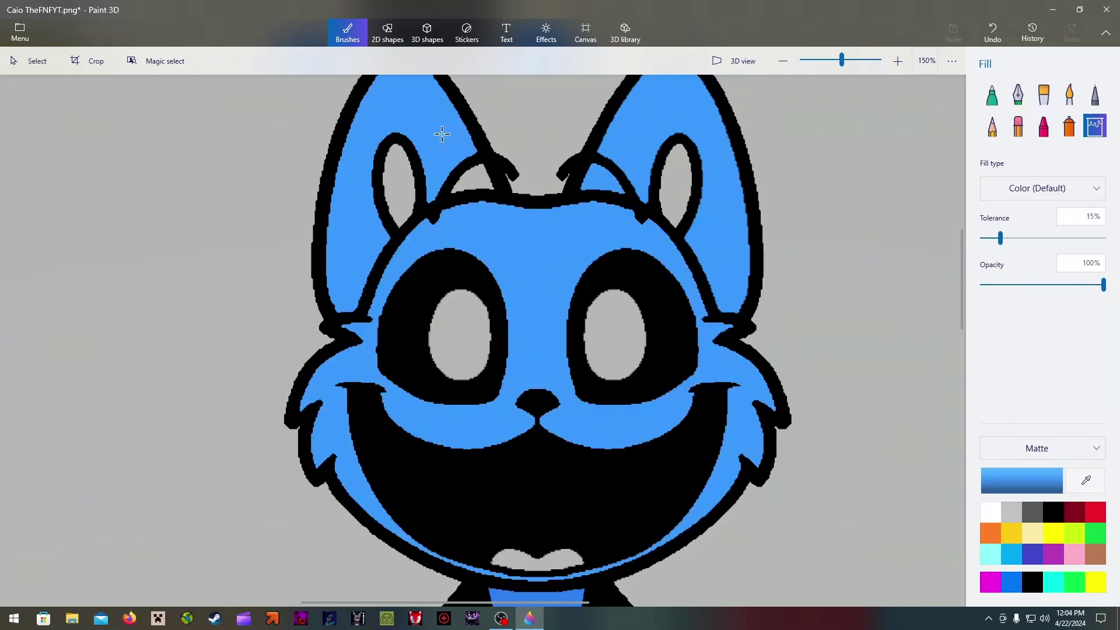
click(480, 179)
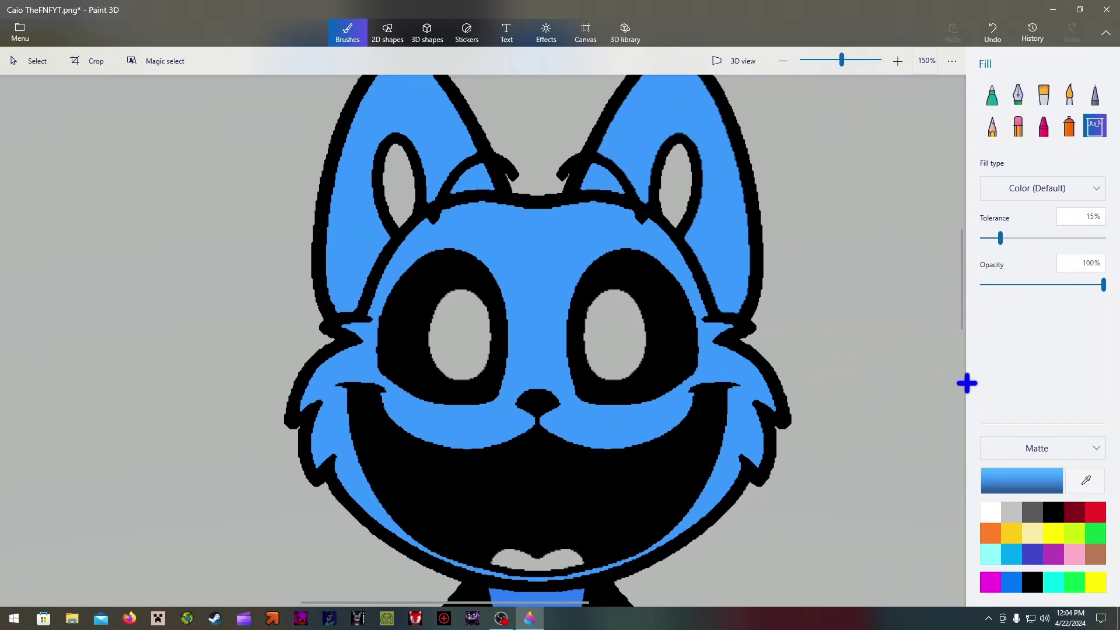
- Refill the central chest panel and the bands above both hands with the same light blue as the face
drag(963, 316, 963, 382)
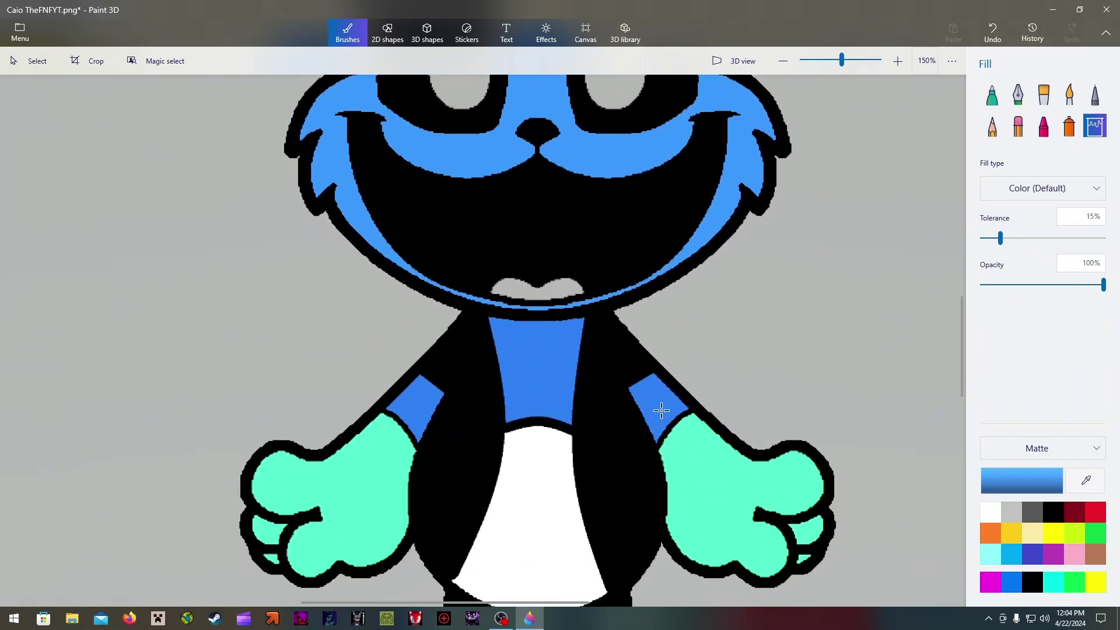
click(549, 383)
click(429, 397)
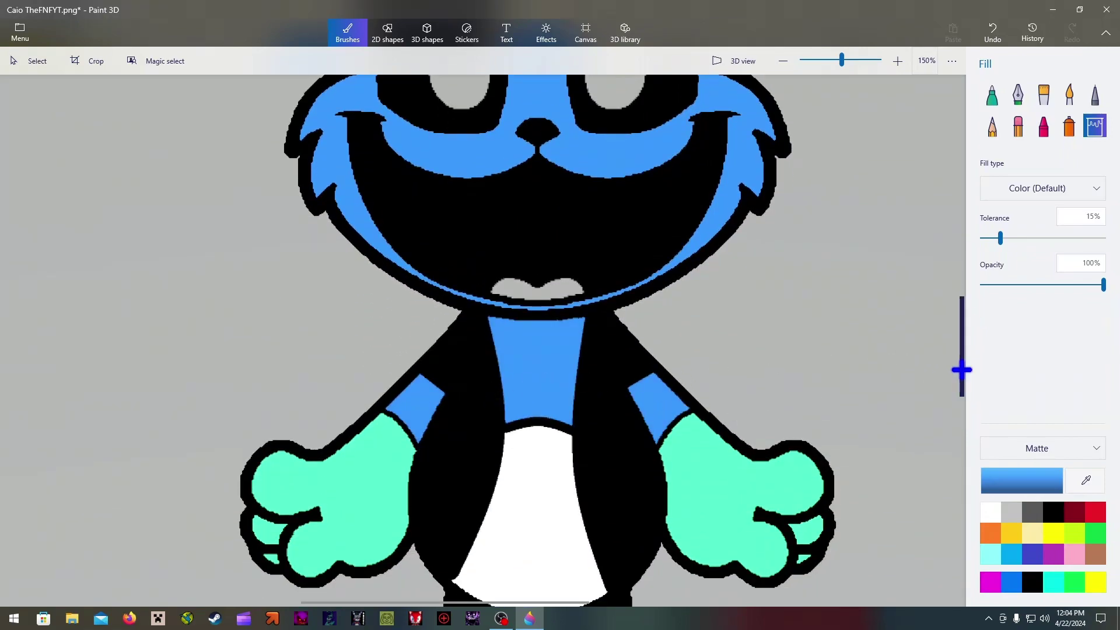
- Fill the oval centres of both eyes with white
drag(960, 361, 957, 283)
scroll(662, 378, up, 2)
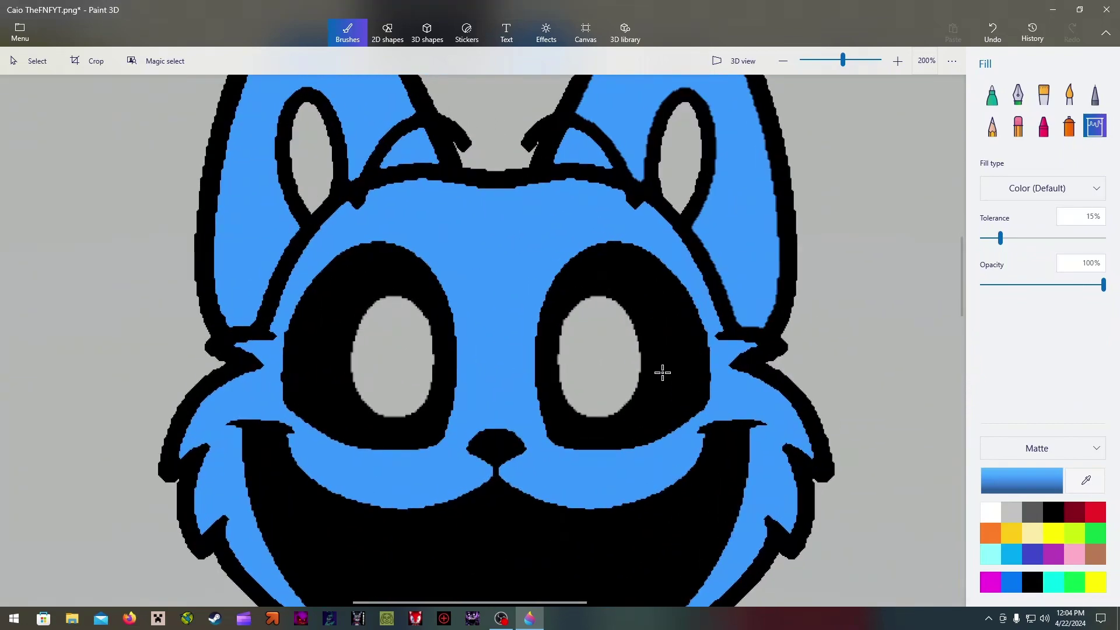
click(989, 513)
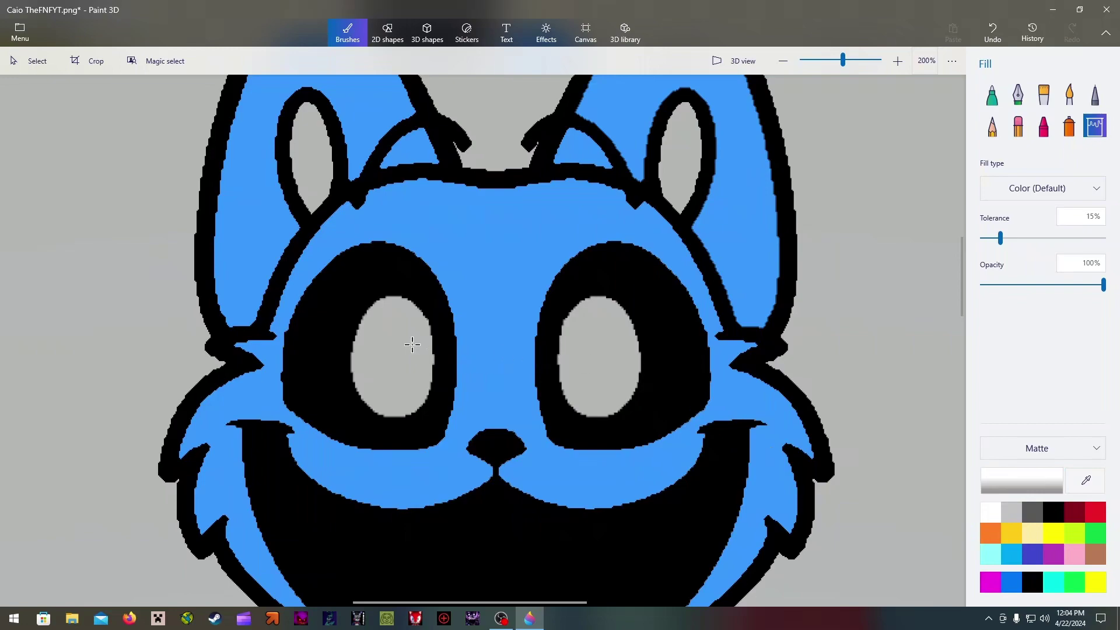
click(621, 350)
click(403, 357)
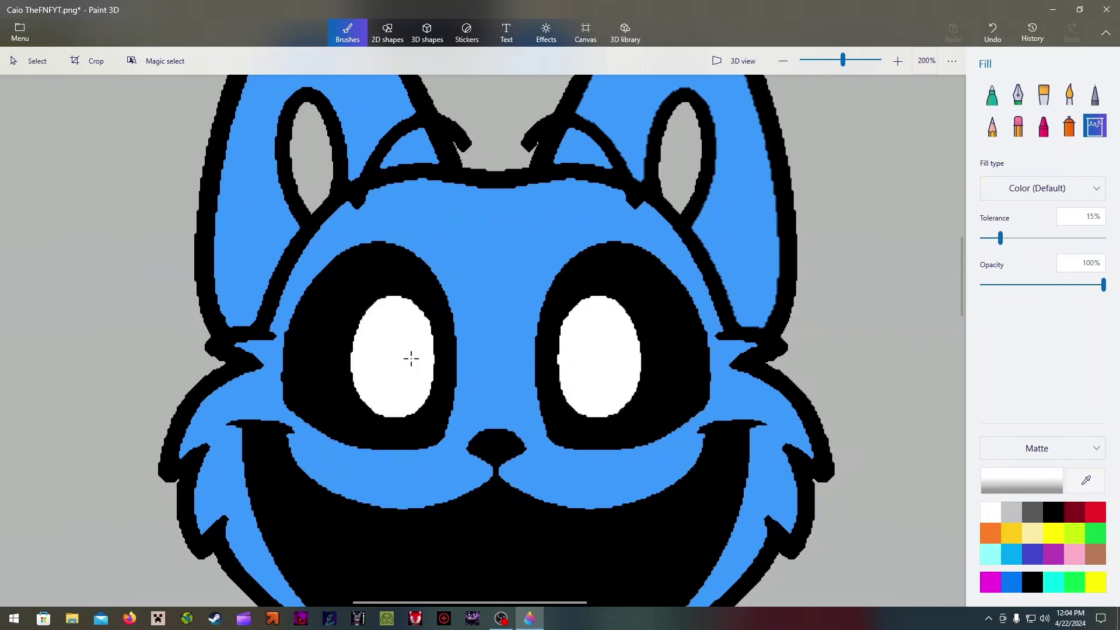
- Fill the tongue at the bottom of the mouth with pink
scroll(959, 295, down, 3)
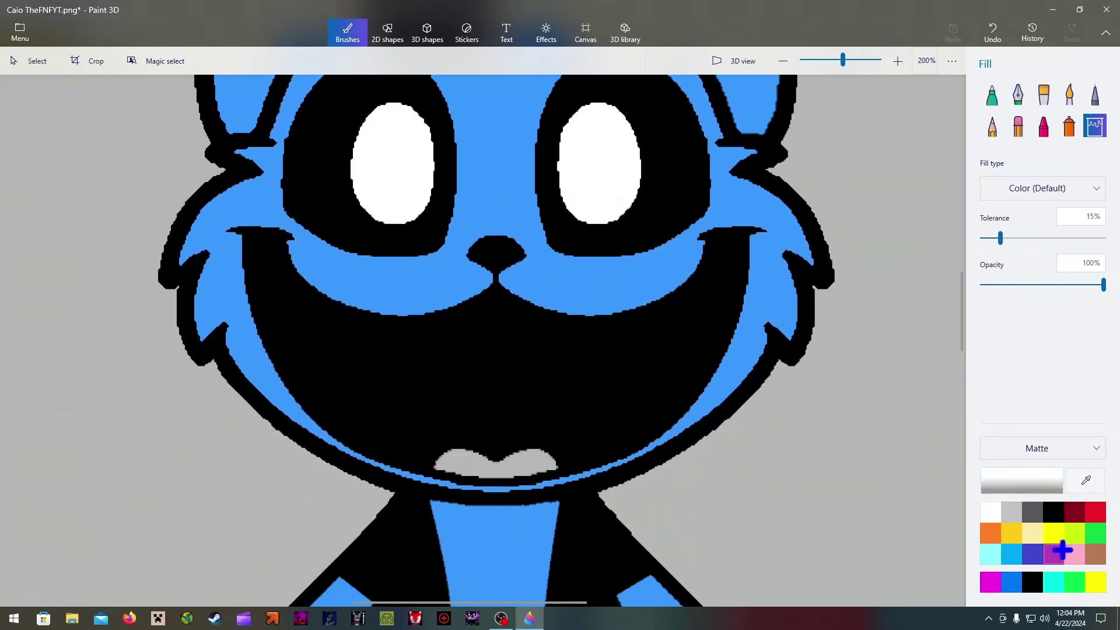
click(1072, 552)
click(525, 467)
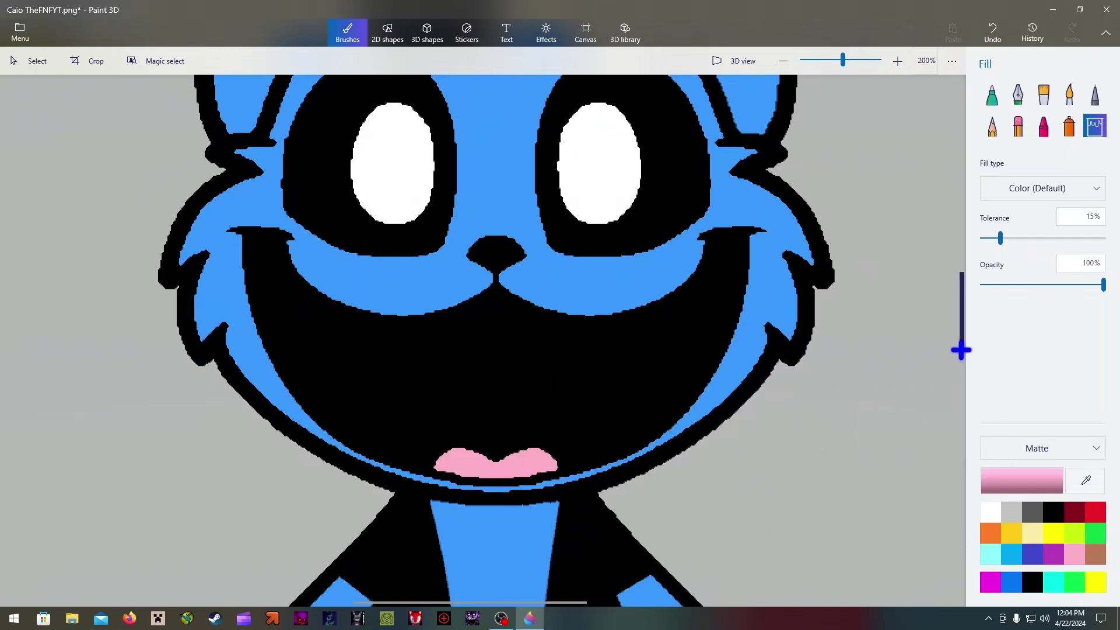
- Draw a roughly horizontal black straight line, 10 px thick, across the upper part of each white eye
drag(961, 350, 960, 303)
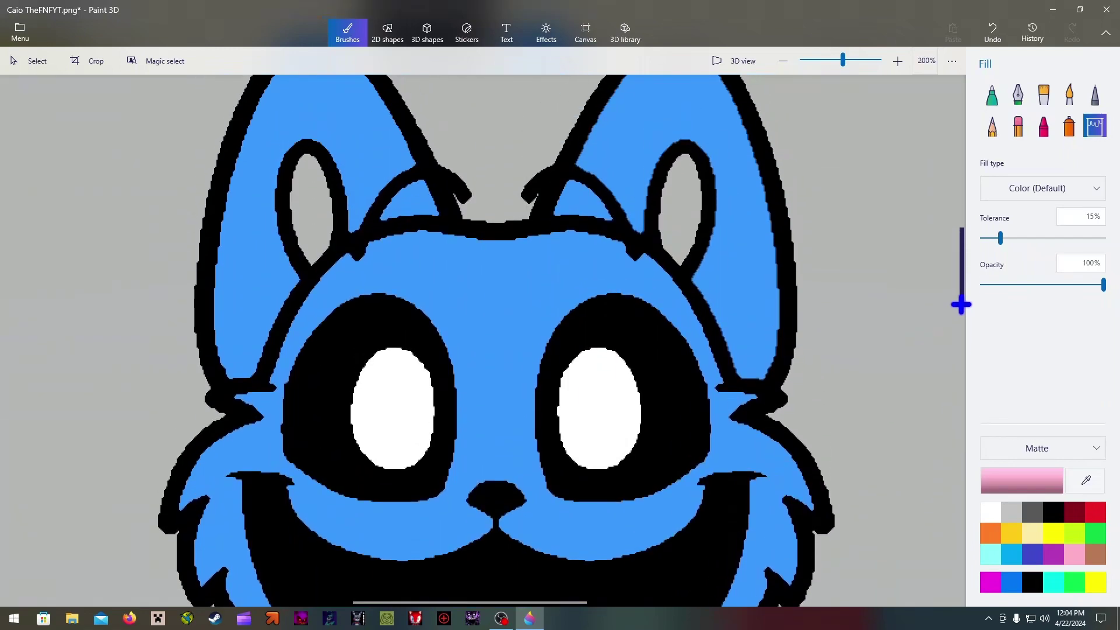
click(387, 32)
click(991, 108)
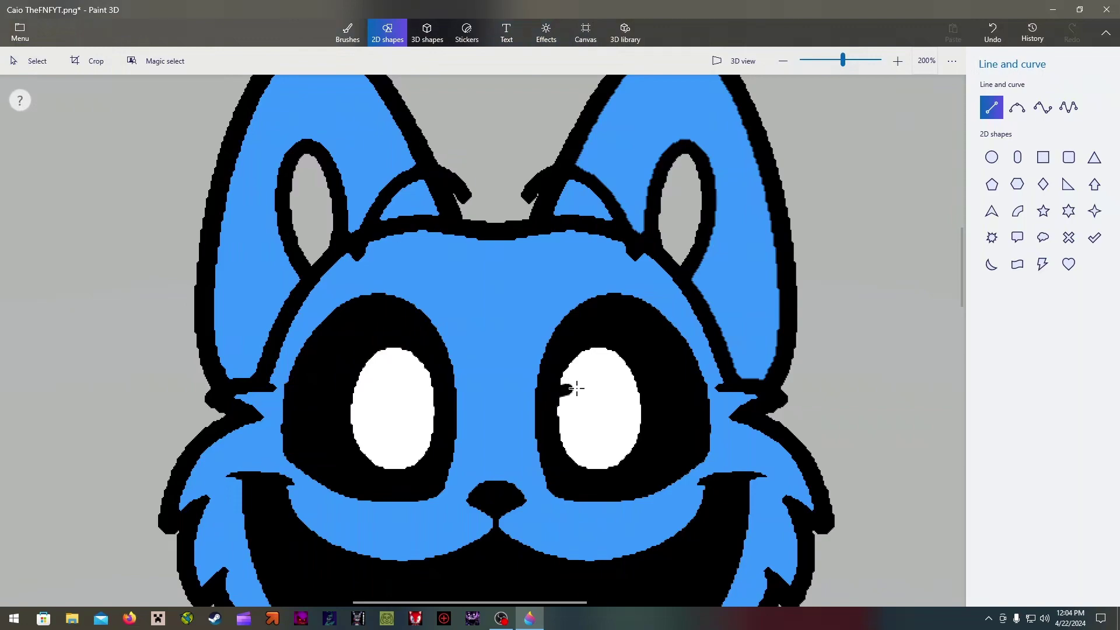
drag(560, 389, 650, 396)
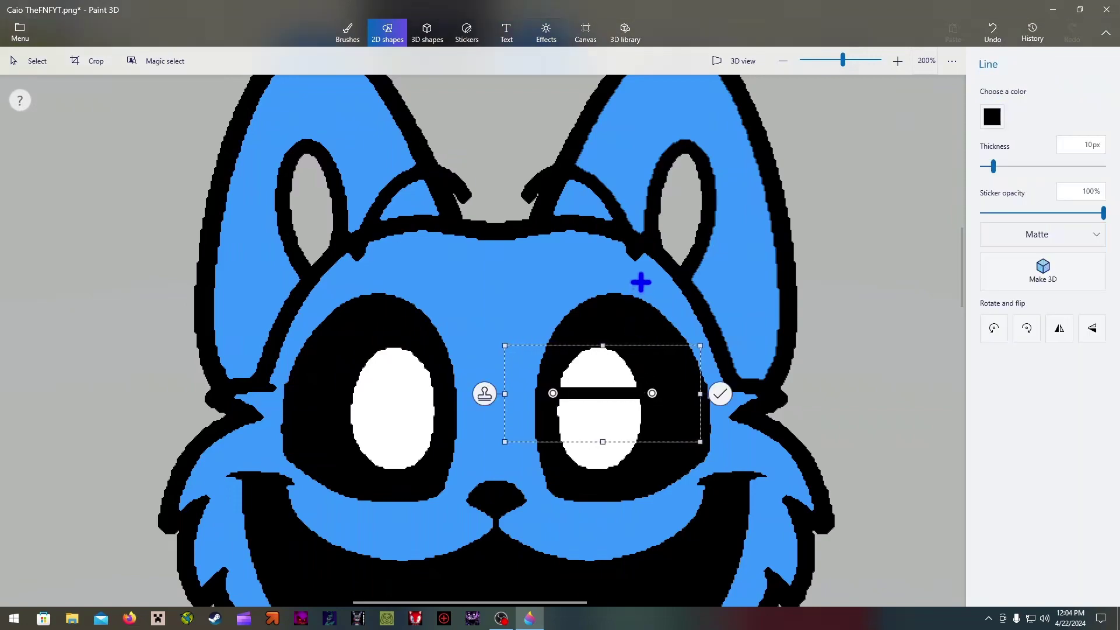
click(588, 304)
click(990, 107)
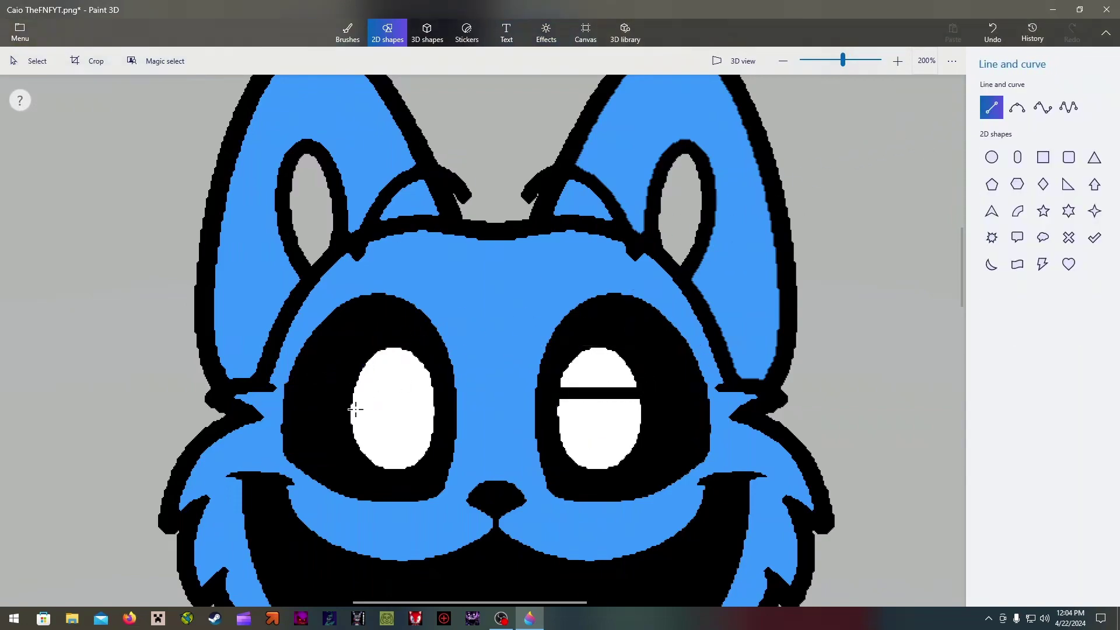
drag(335, 395, 434, 394)
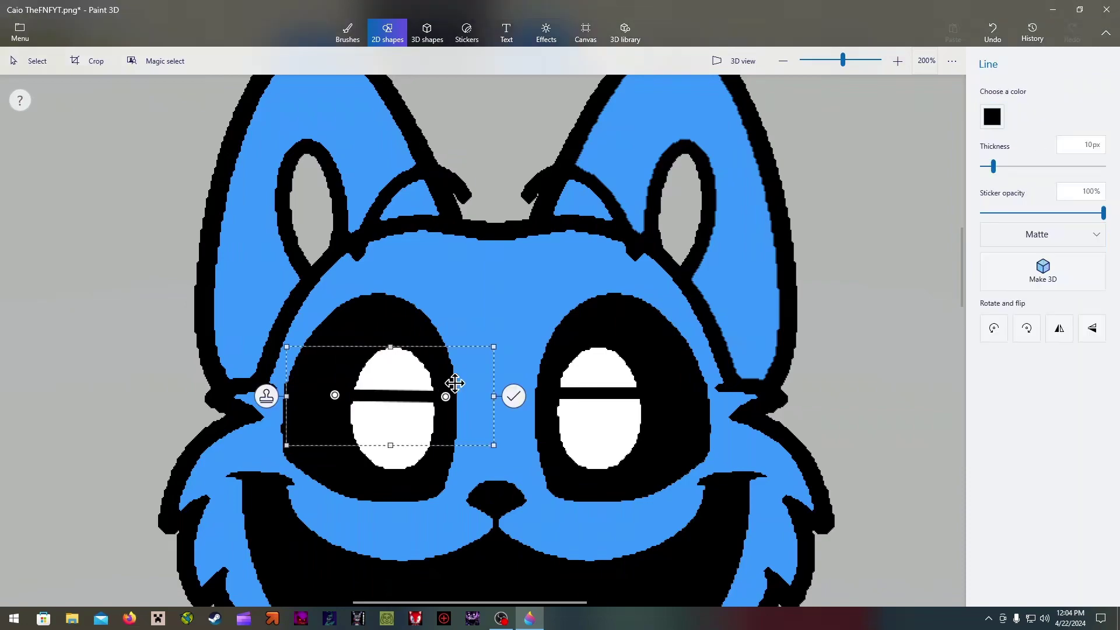
click(592, 242)
- Fill the white areas above the lines in both eyes with black to form half-closed eyelids
click(353, 32)
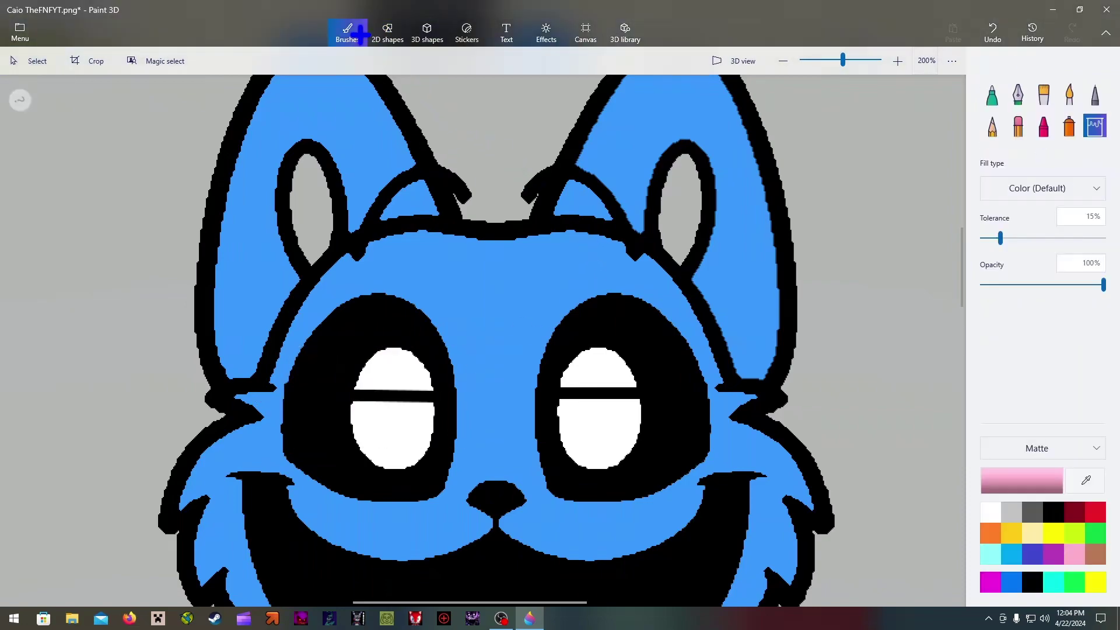
click(1055, 511)
click(615, 374)
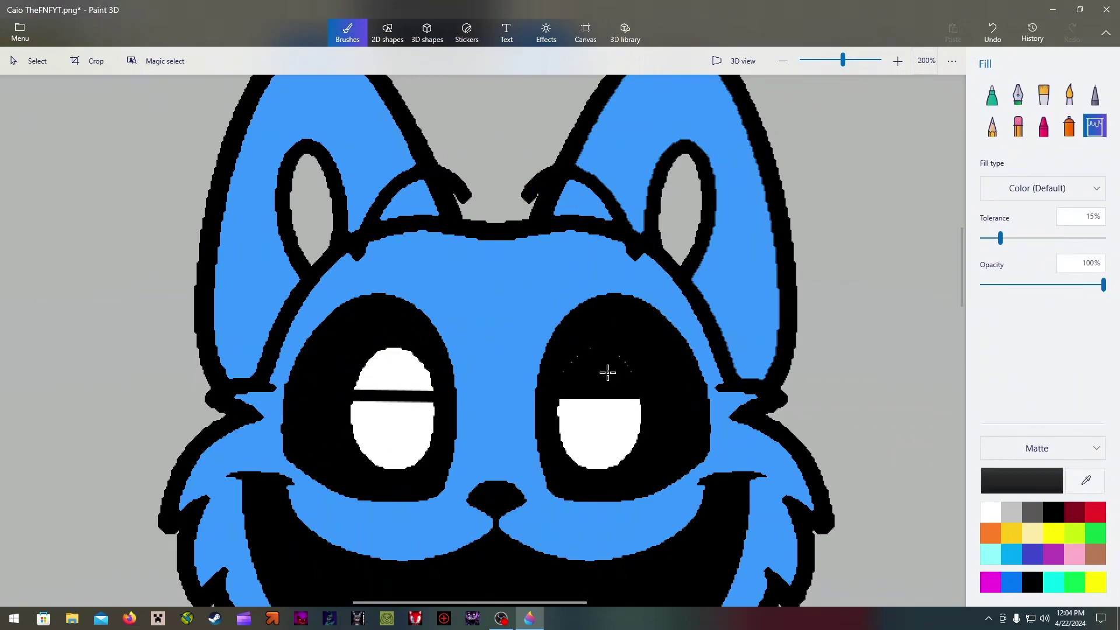
click(378, 376)
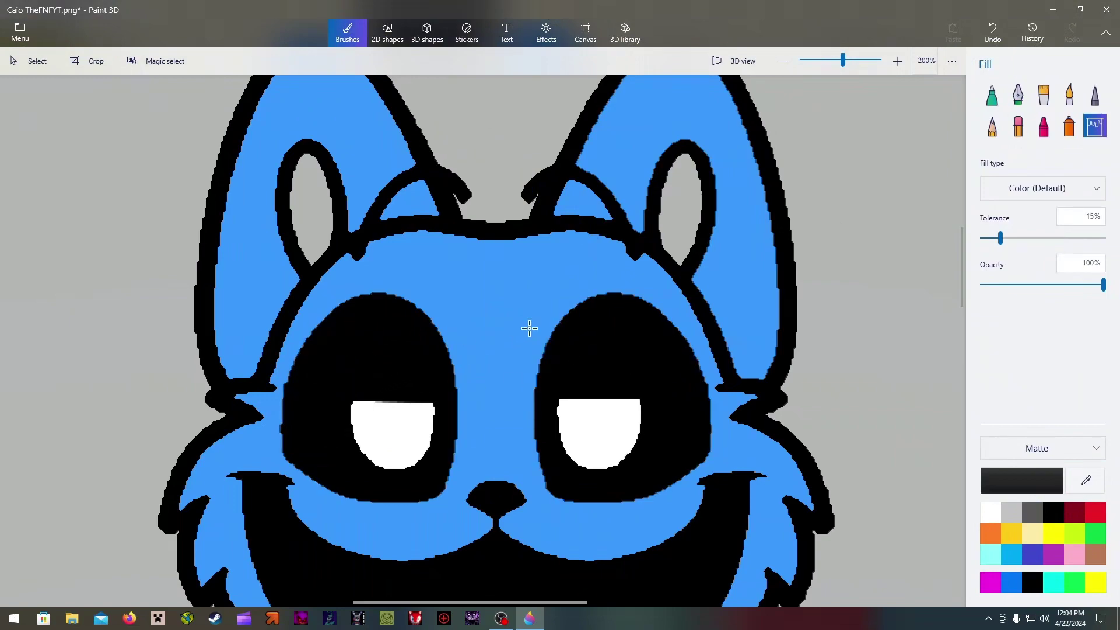
- Mix a bright aqua, hex 4dfff9, from the light turquoise swatch and fill both inner ears with it
scroll(529, 328, down, 3)
drag(964, 309, 958, 260)
scroll(486, 341, up, 3)
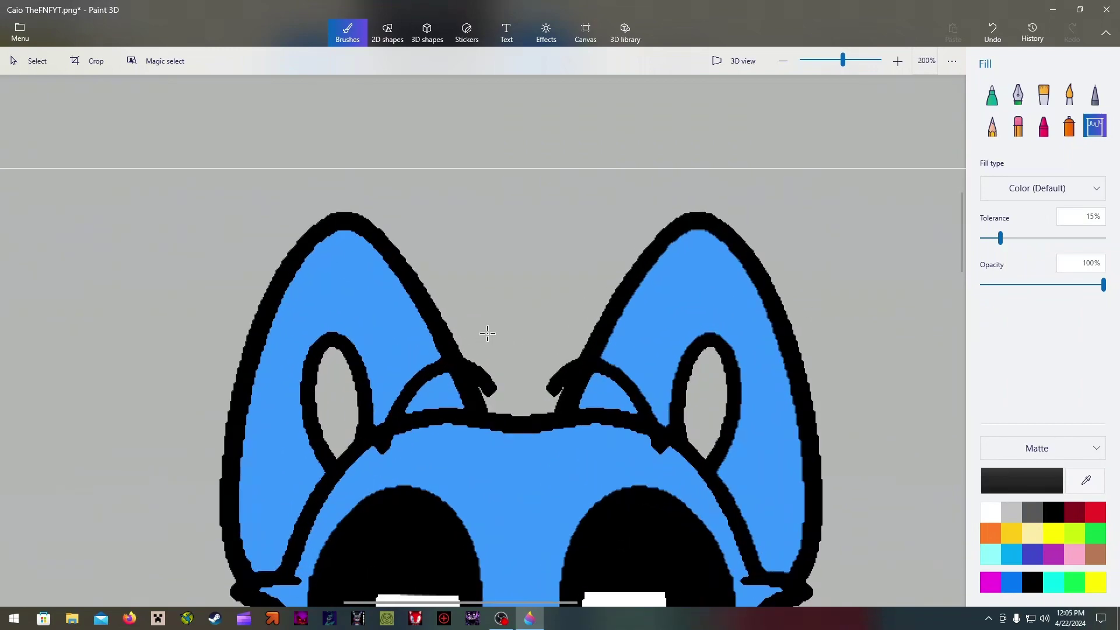
scroll(487, 338, up, 2)
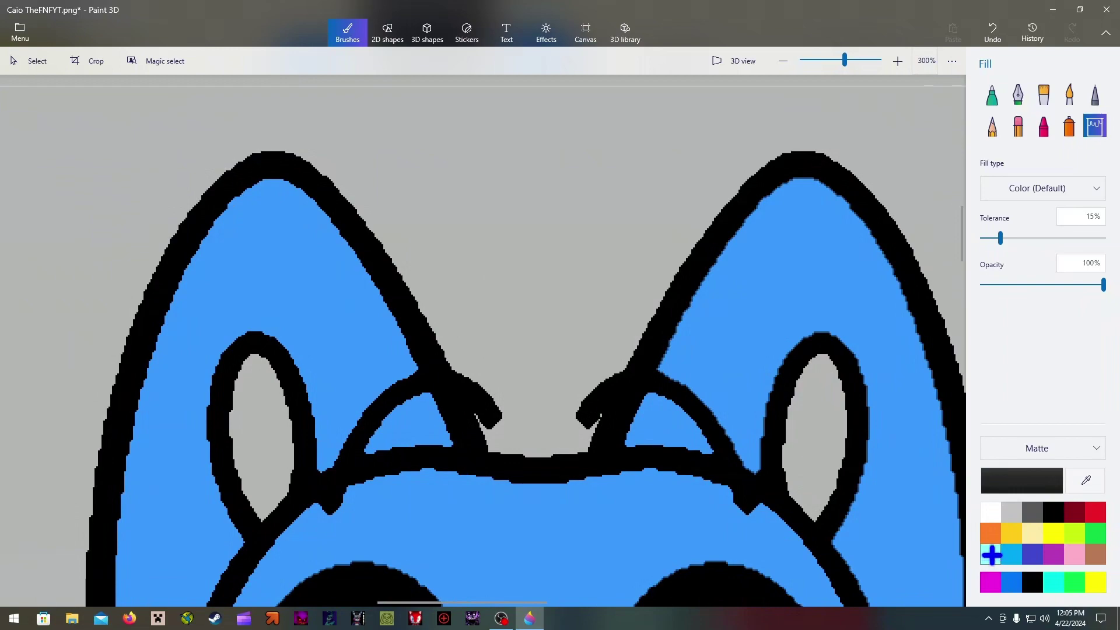
click(992, 555)
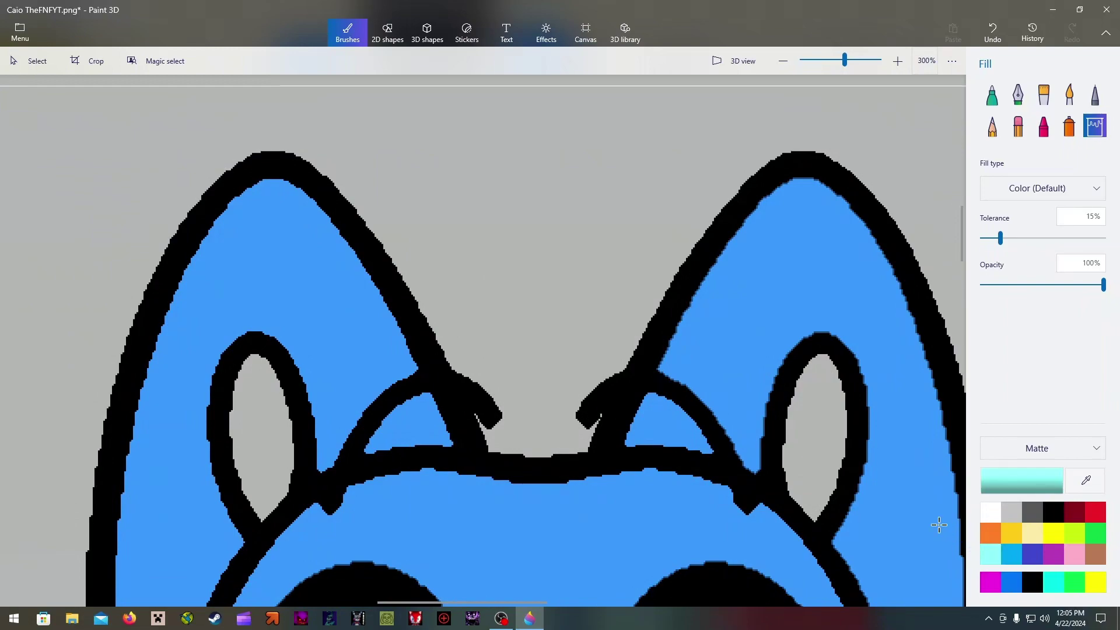
click(1023, 484)
drag(517, 207, 562, 201)
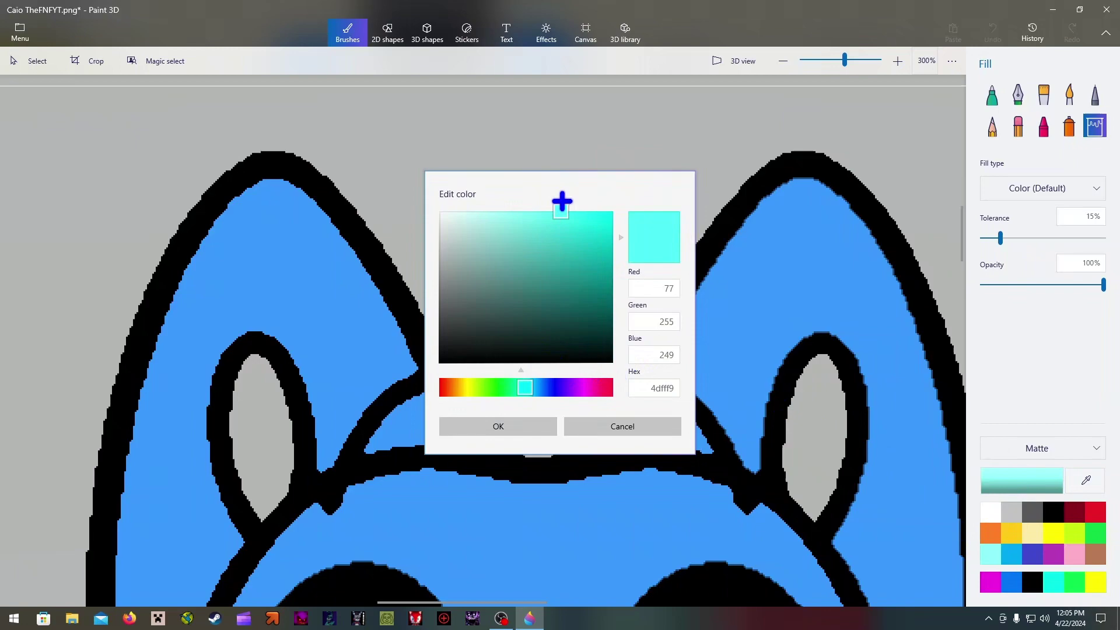
click(529, 425)
mouse_move(963, 238)
mouse_down()
mouse_move(962, 418)
mouse_move(975, 238)
mouse_move(965, 242)
mouse_up()
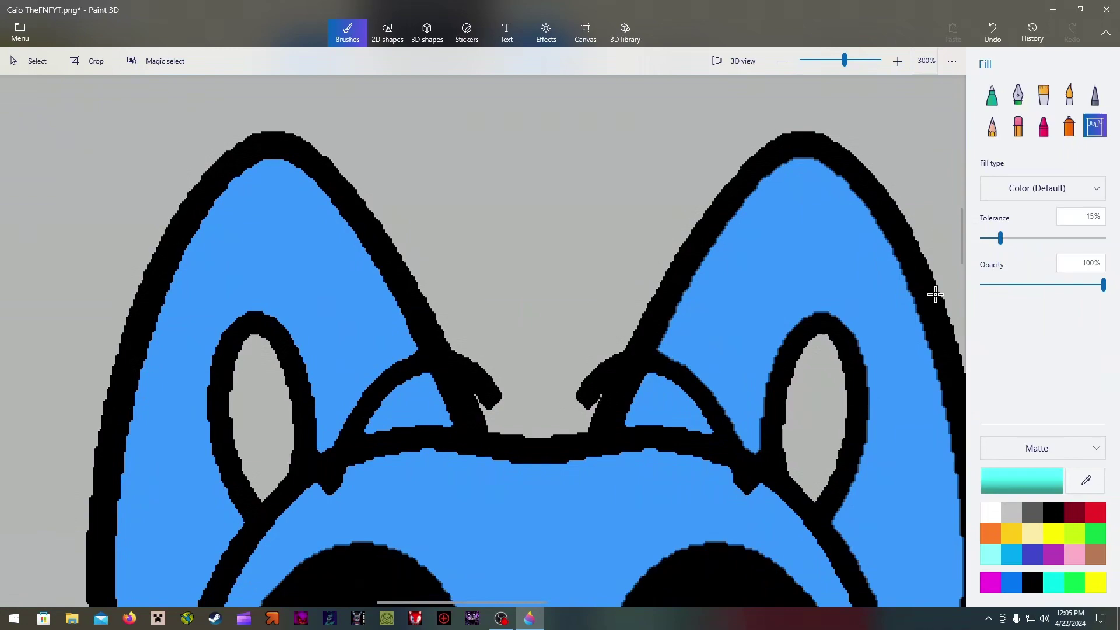
click(815, 410)
click(265, 407)
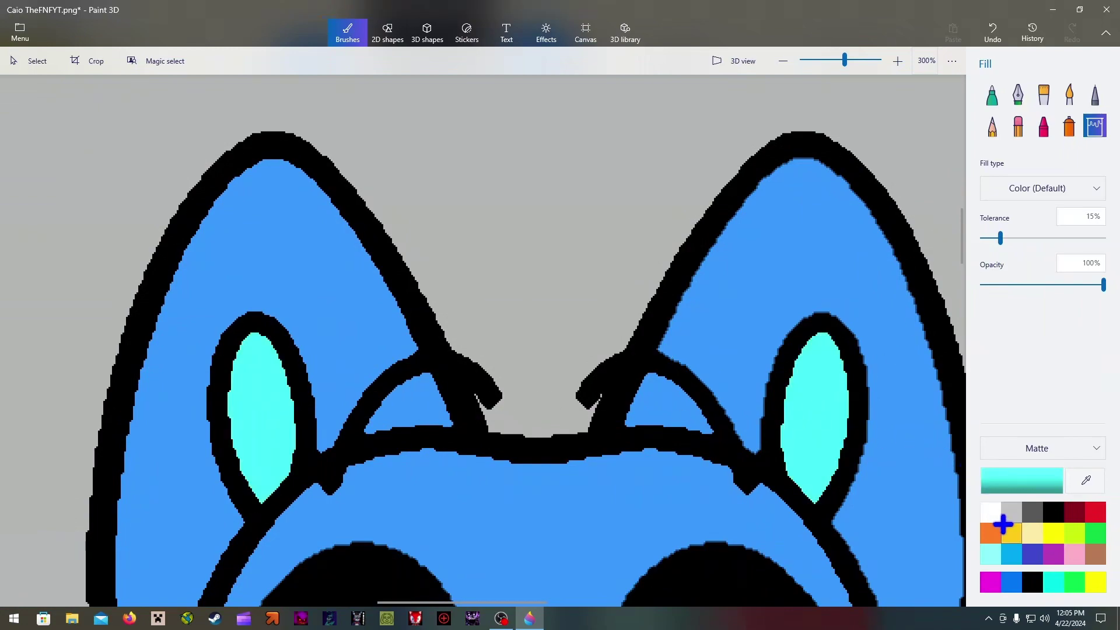
- Shift the aqua to a greener turquoise, hex 47ffe0, and refill both inner ears with it
click(1013, 481)
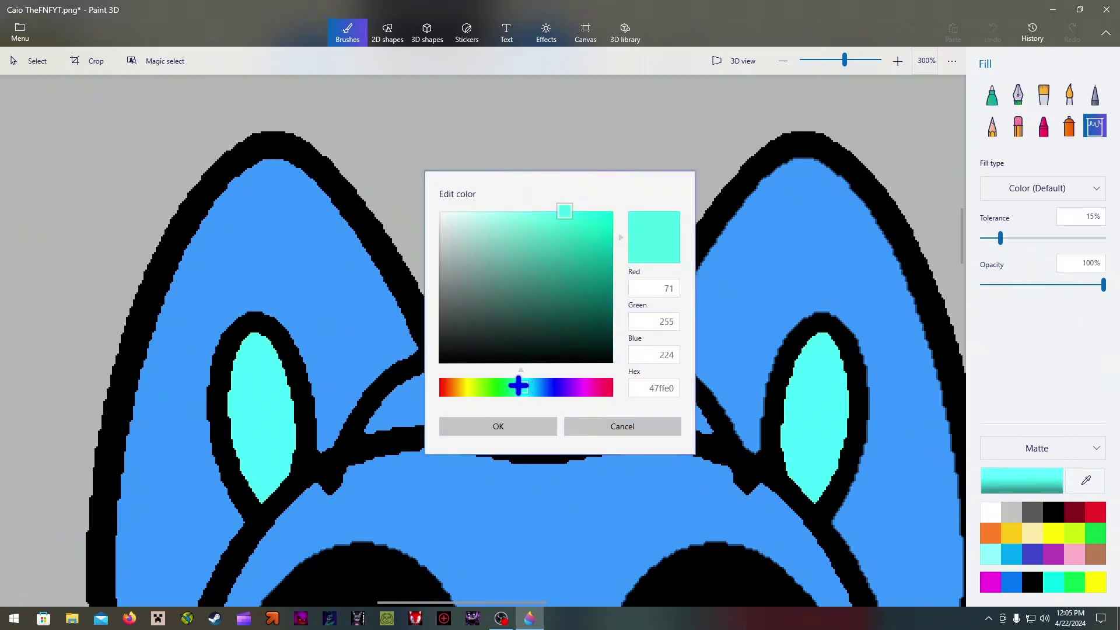
click(523, 416)
click(805, 414)
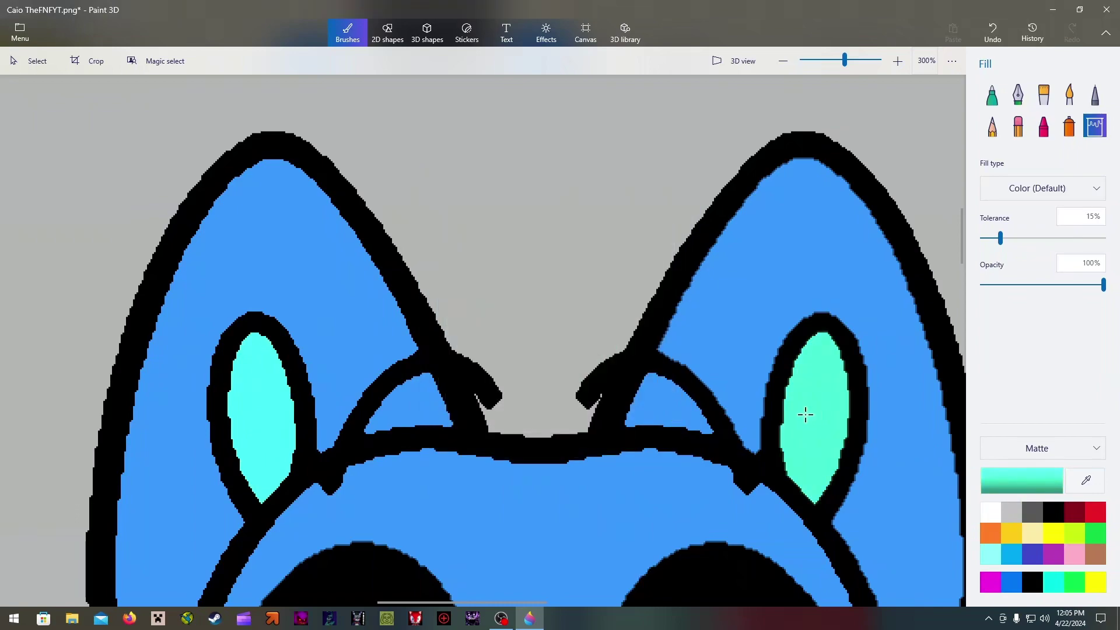
click(290, 406)
- Draw a black three-point curve, 10 px thick, arching over the nose with both ends on the upper edge of the mouth
drag(962, 251, 933, 293)
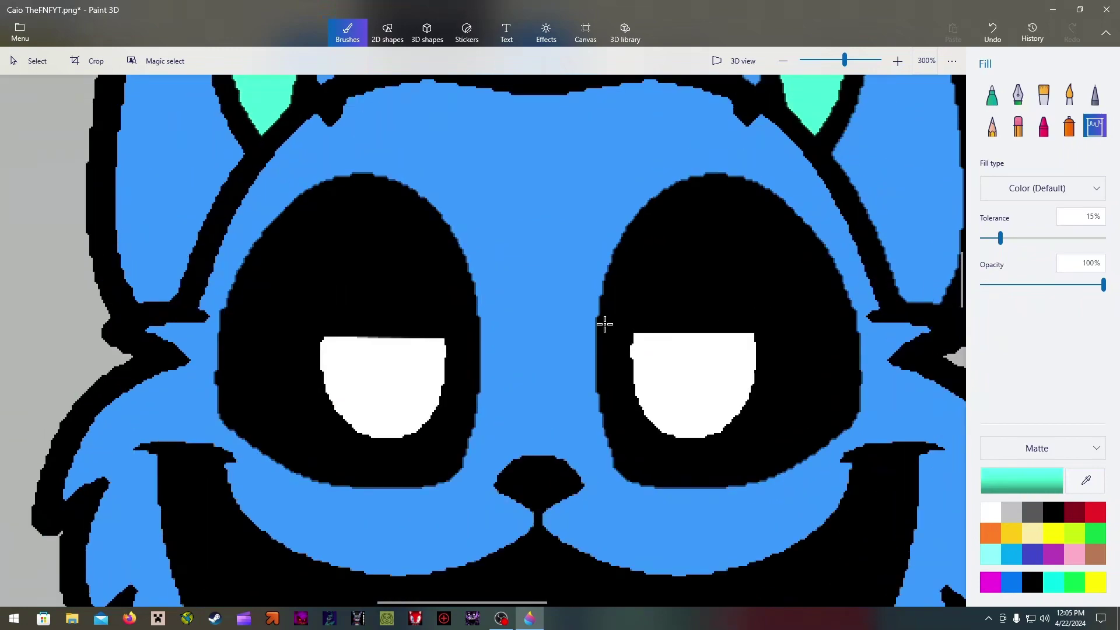
scroll(605, 324, down, 3)
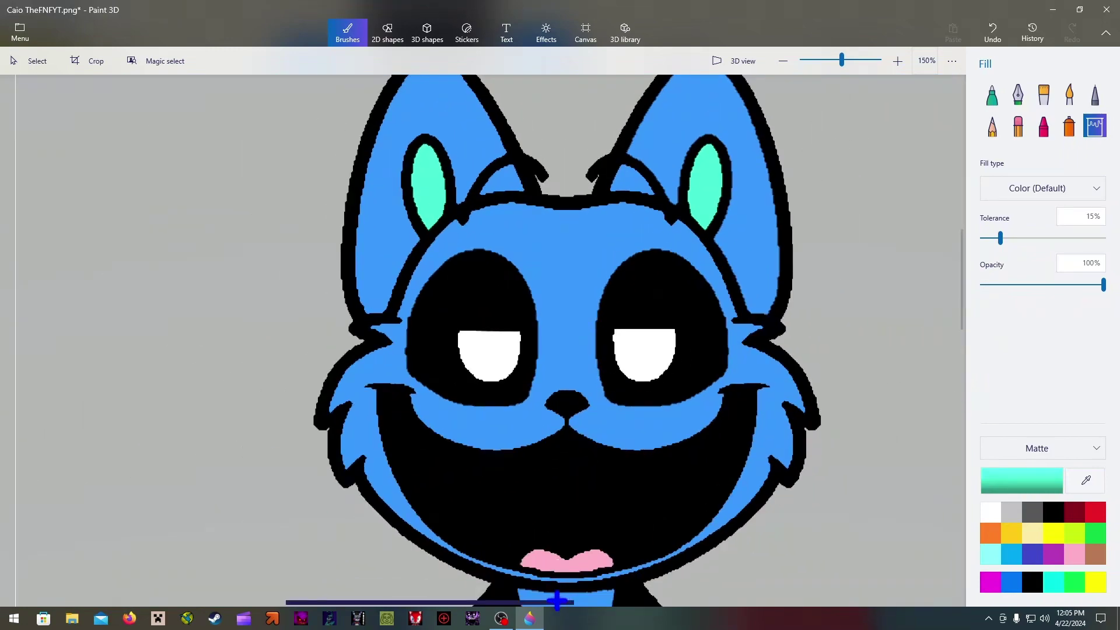
drag(565, 598, 609, 602)
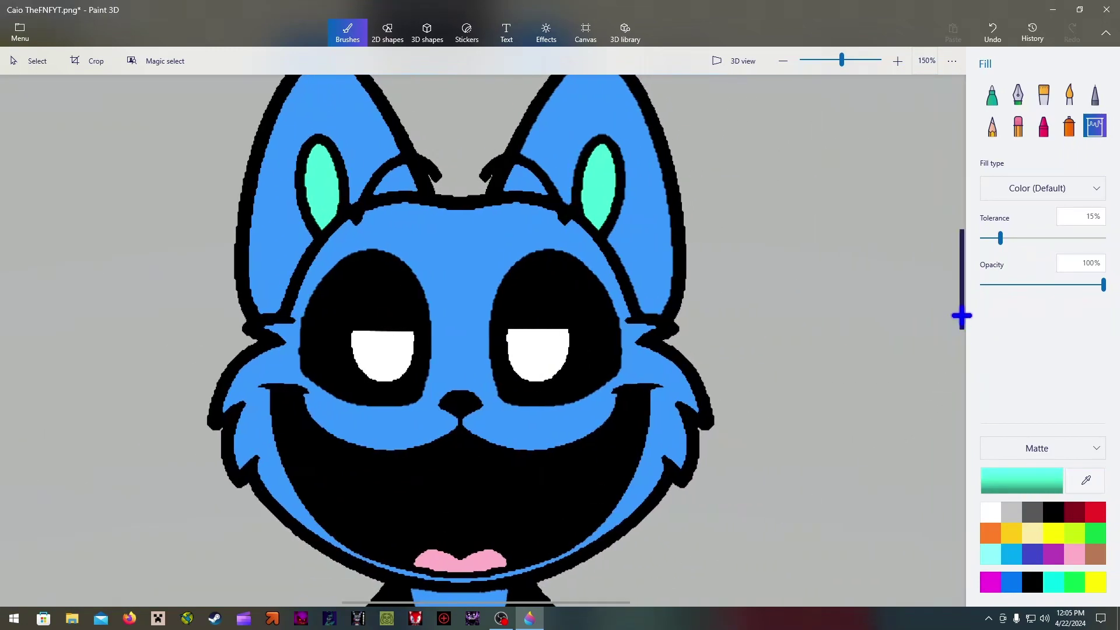
scroll(512, 470, up, 2)
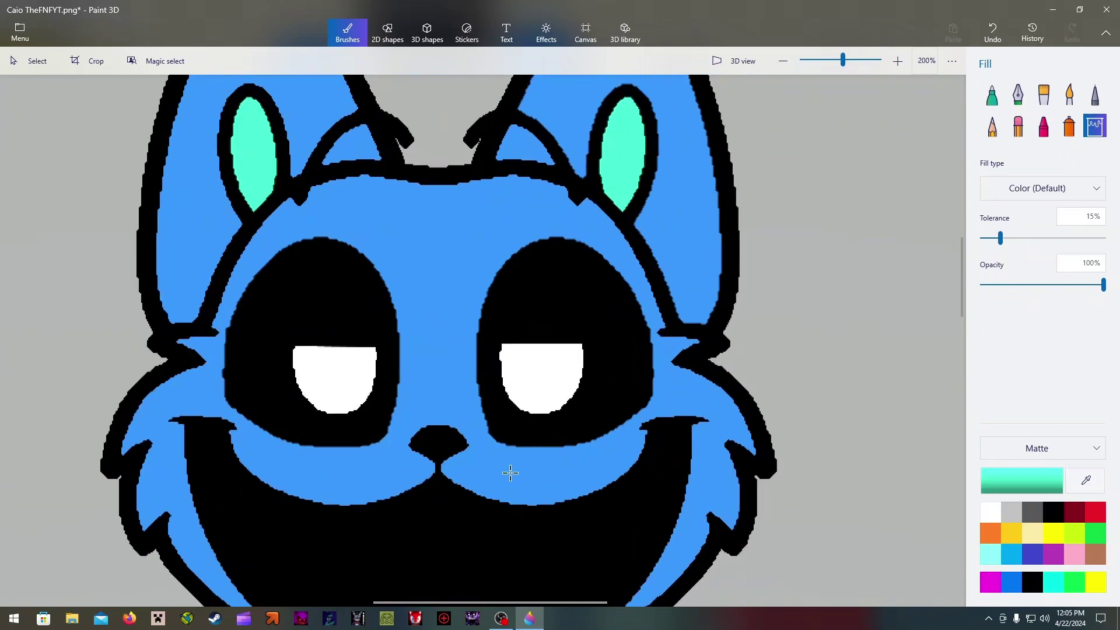
click(387, 32)
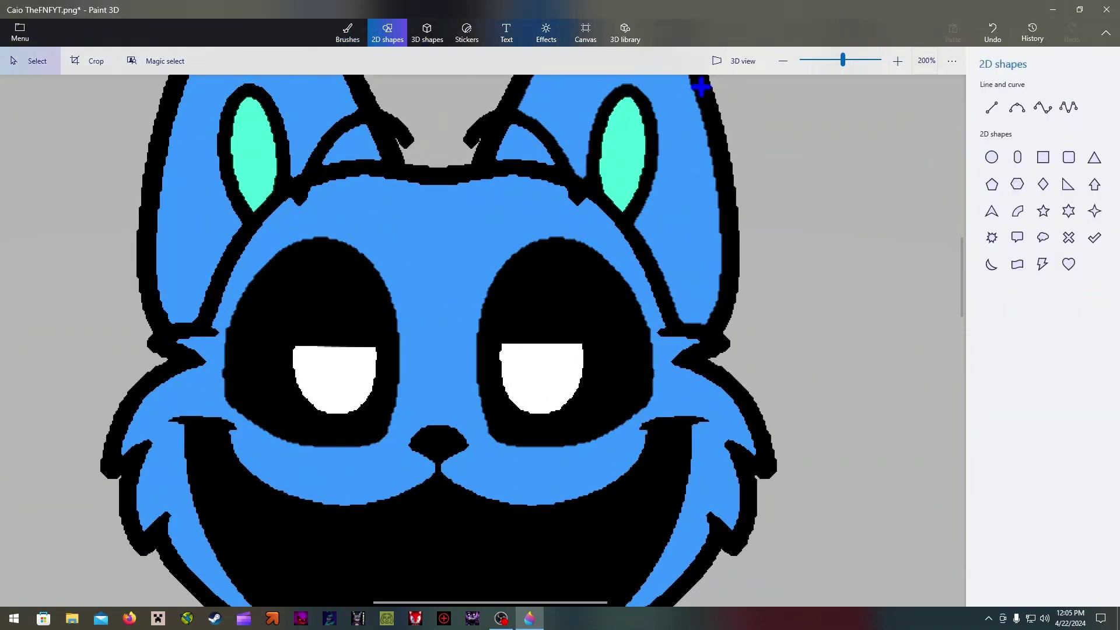
click(1017, 109)
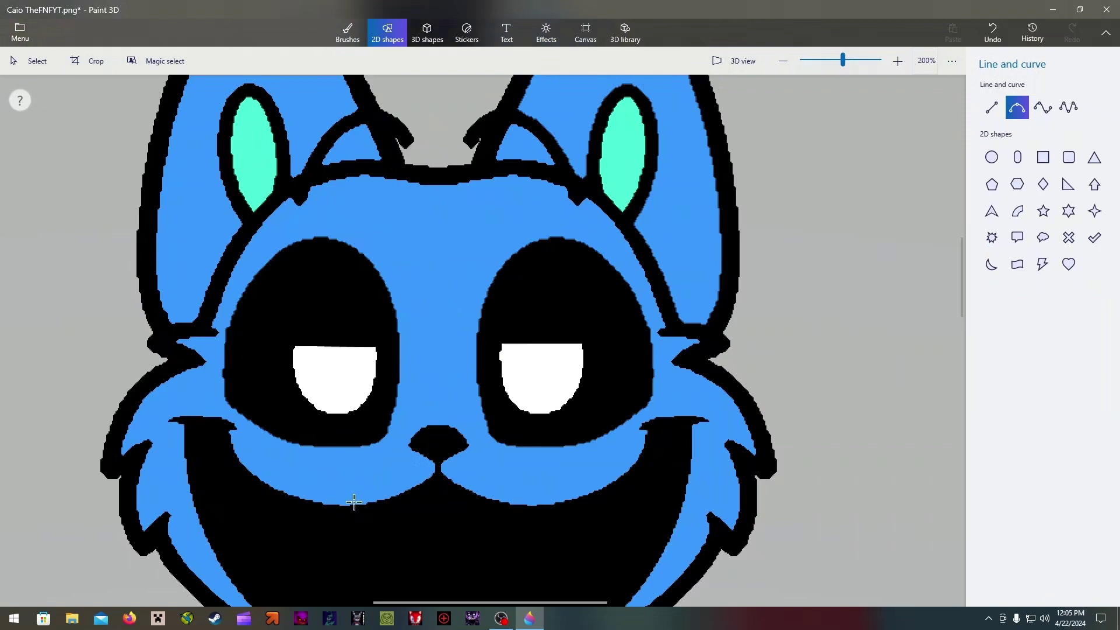
drag(354, 501, 524, 499)
drag(435, 474, 438, 410)
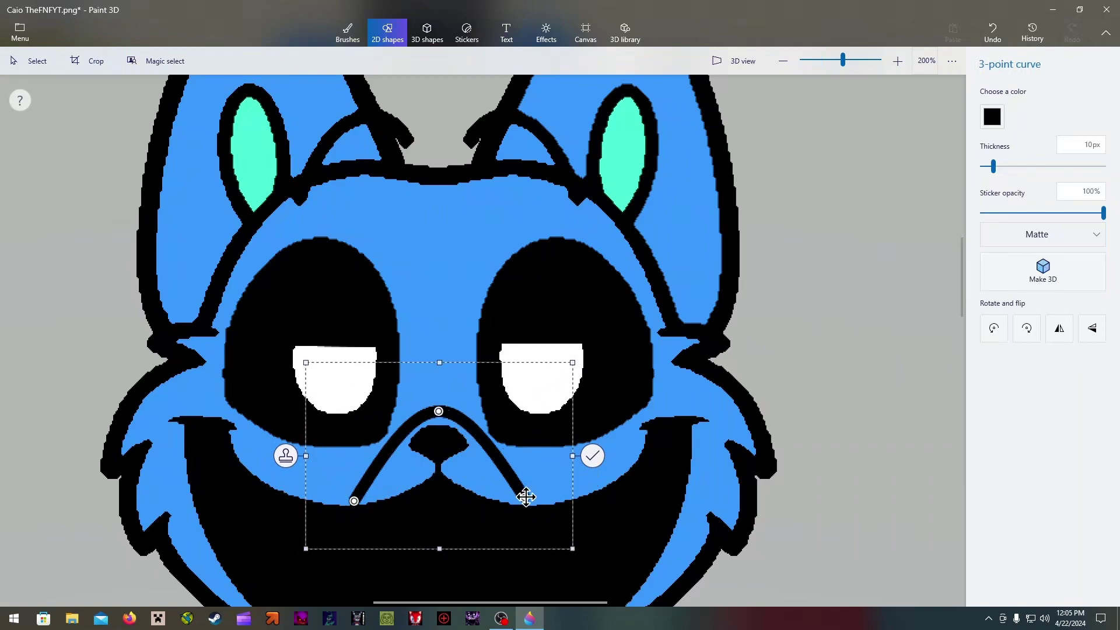
drag(526, 496, 520, 504)
drag(354, 501, 360, 506)
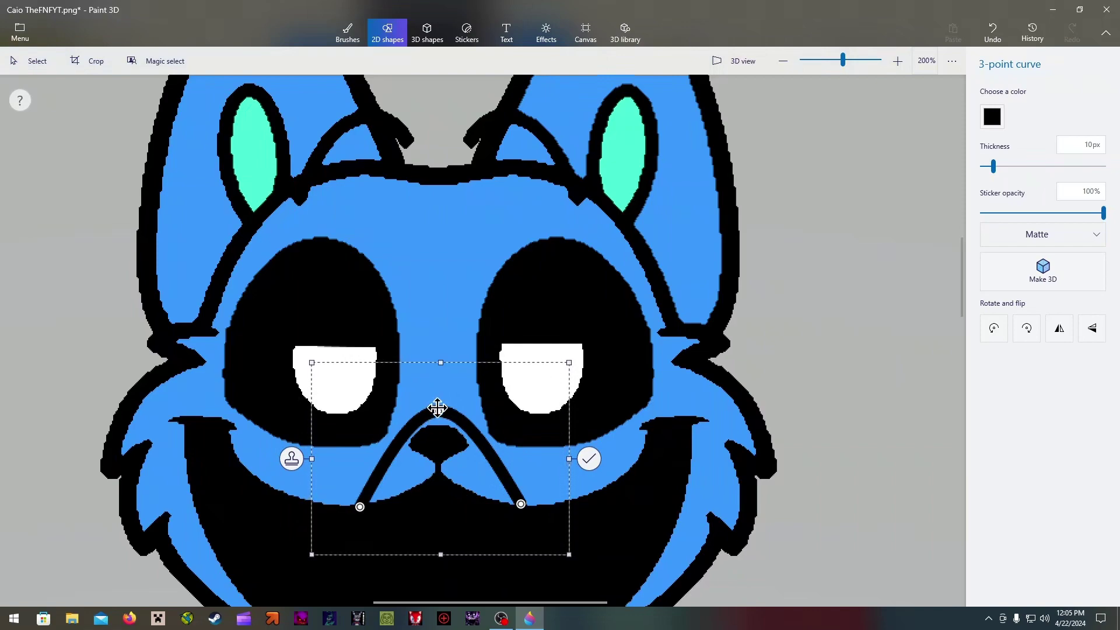
drag(438, 407, 436, 401)
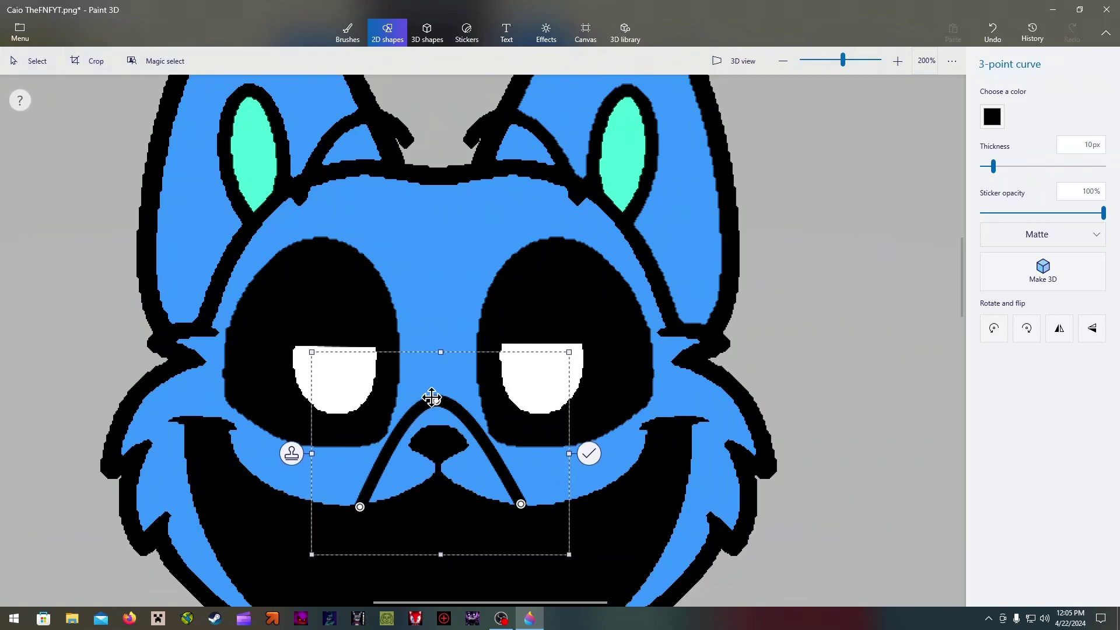
click(633, 254)
- Fill the muzzle area enclosed by the new curve around the nose with the greenish turquoise used in the inner ears
click(348, 34)
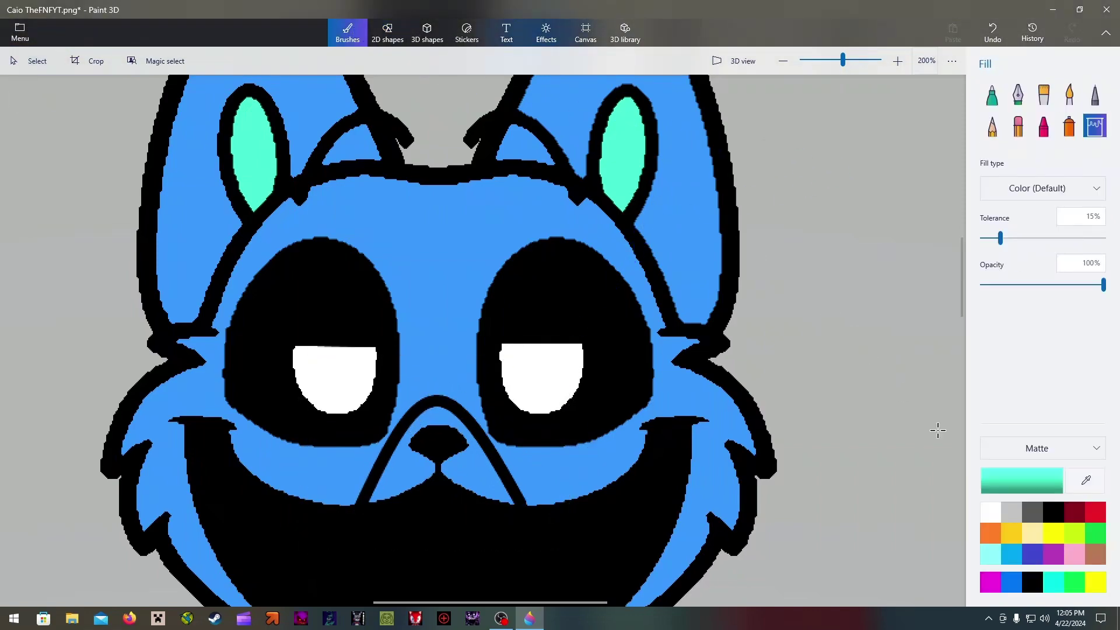
click(478, 468)
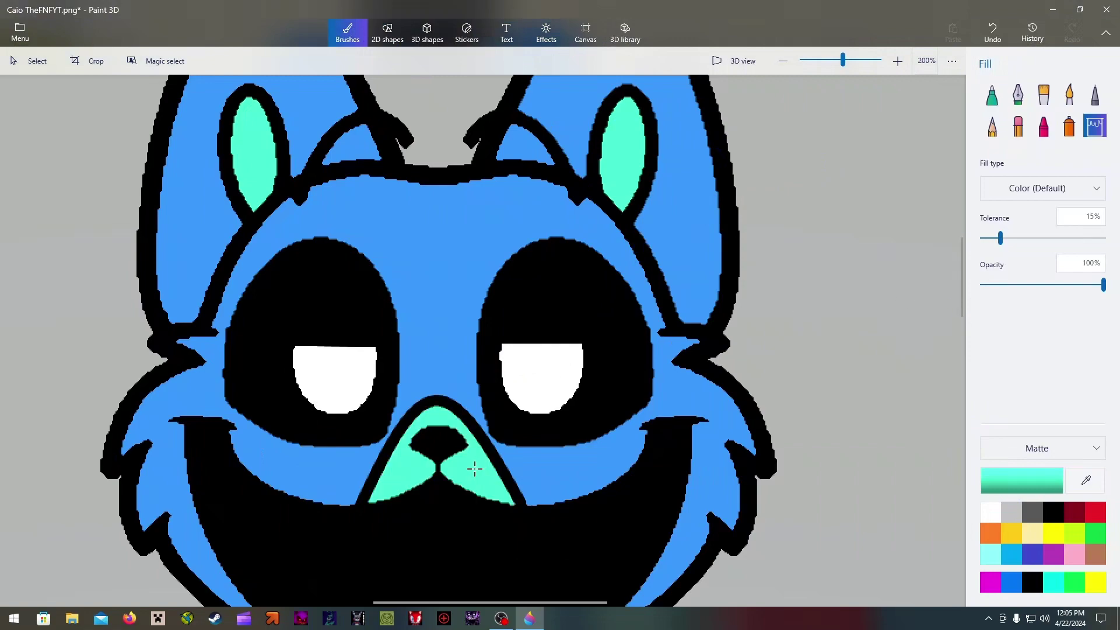
click(841, 299)
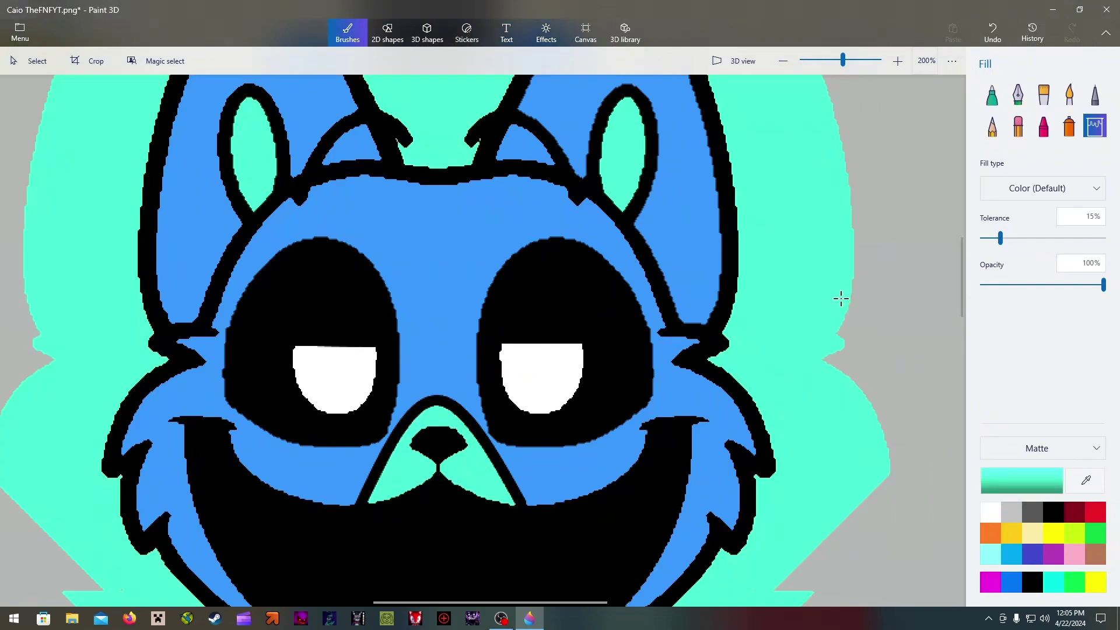
click(992, 32)
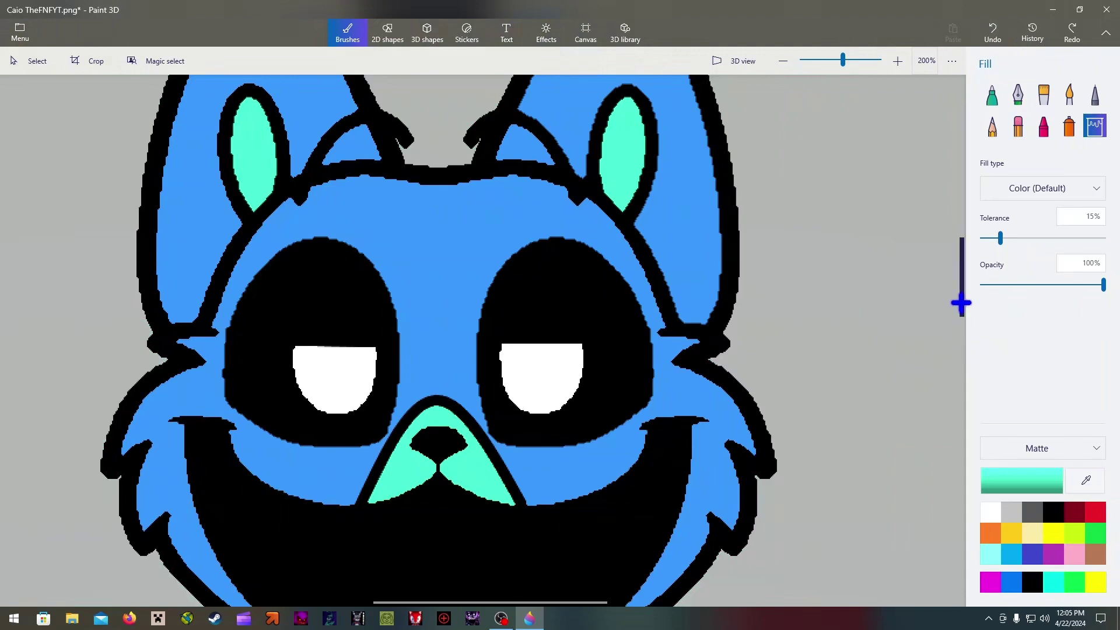
- Draw a short bright turquoise three-point curve, 10 px thick, from the forehead's top edge down towards the point between the eyes
drag(961, 303, 962, 256)
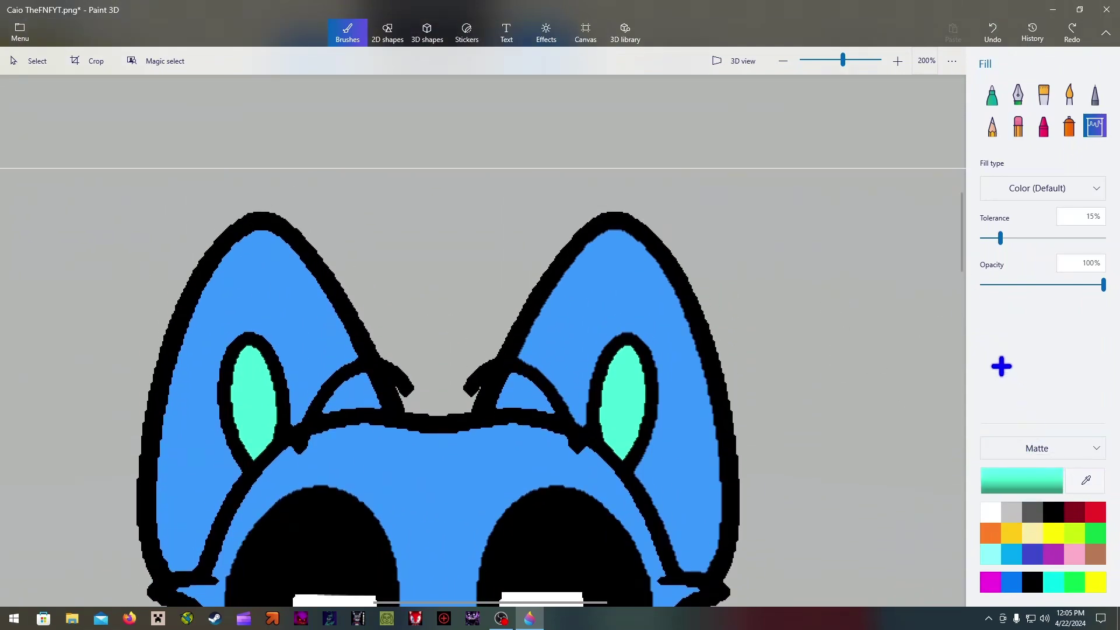
click(387, 32)
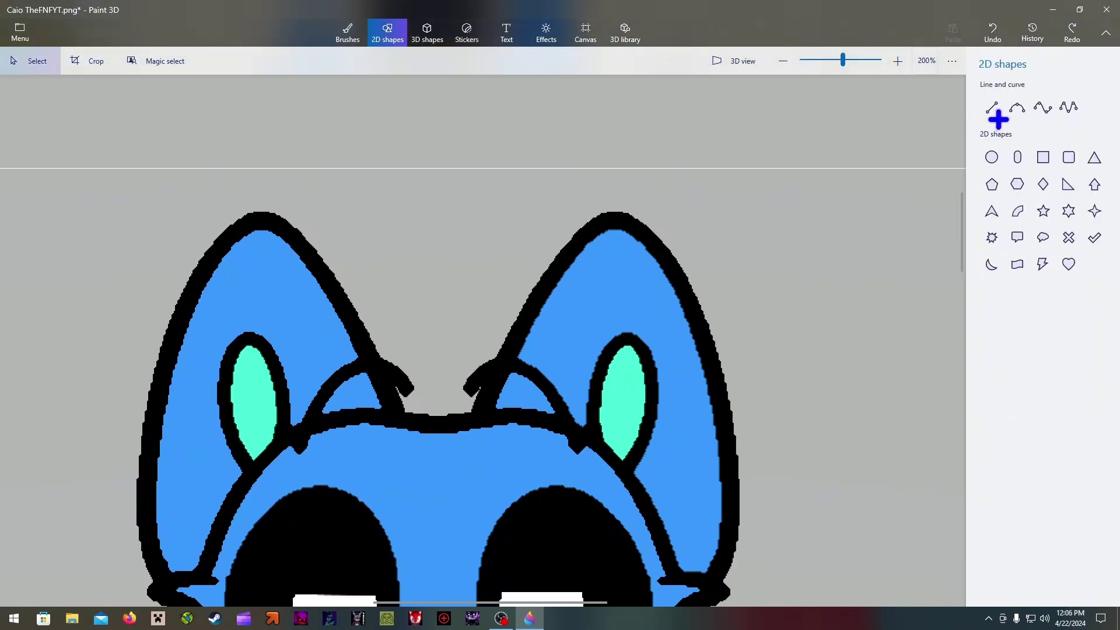
click(1016, 108)
mouse_move(413, 427)
mouse_down()
mouse_move(452, 457)
mouse_move(419, 518)
mouse_up()
click(992, 117)
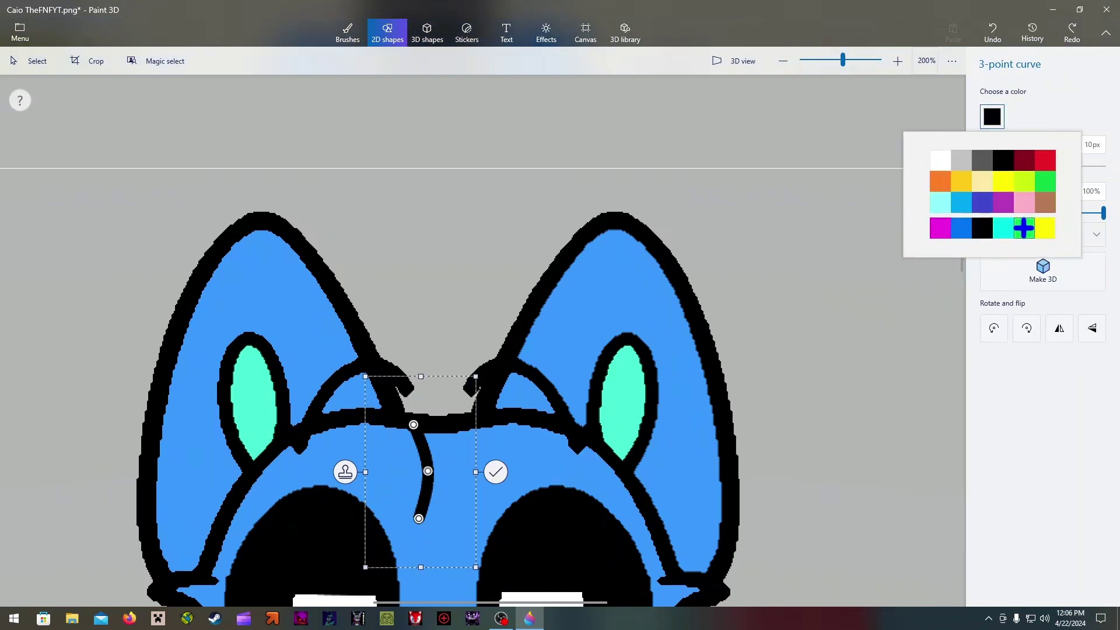
click(1002, 228)
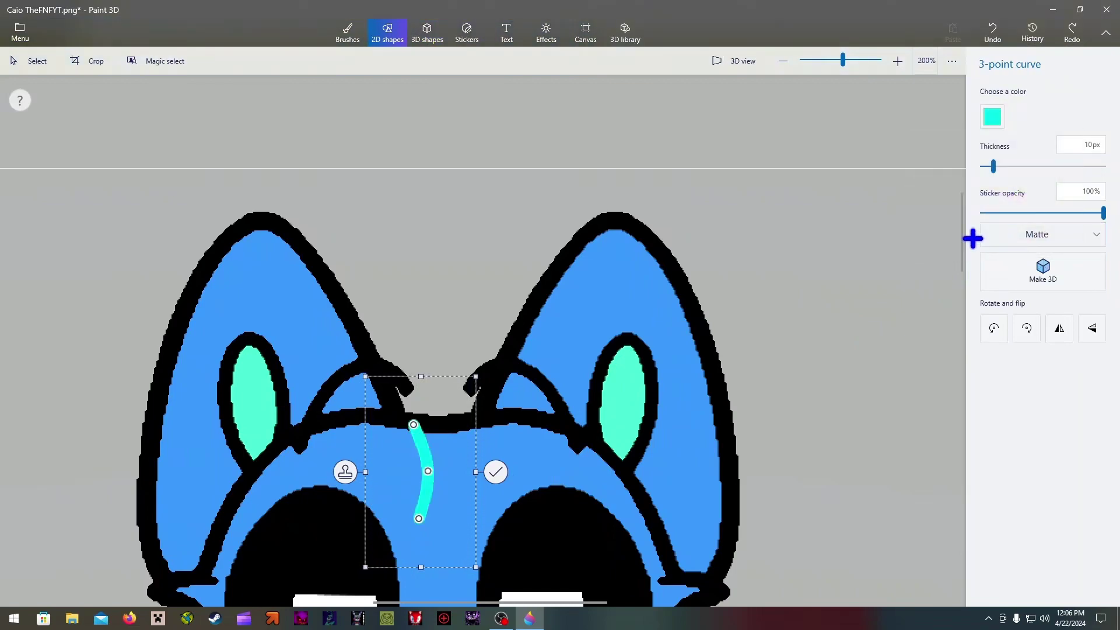
drag(413, 425, 410, 432)
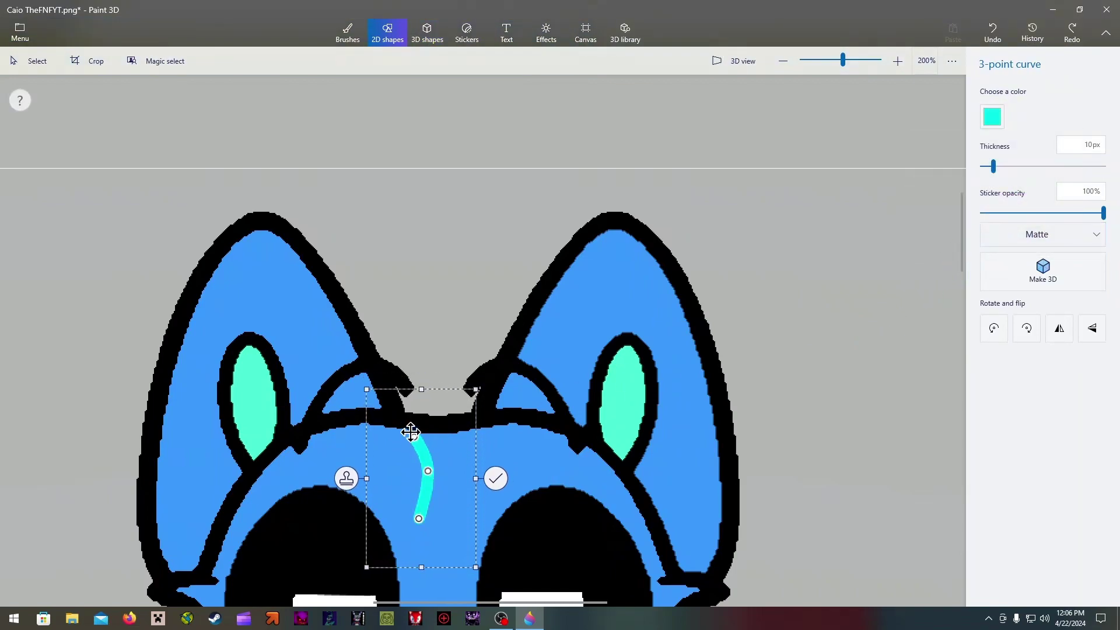
click(854, 343)
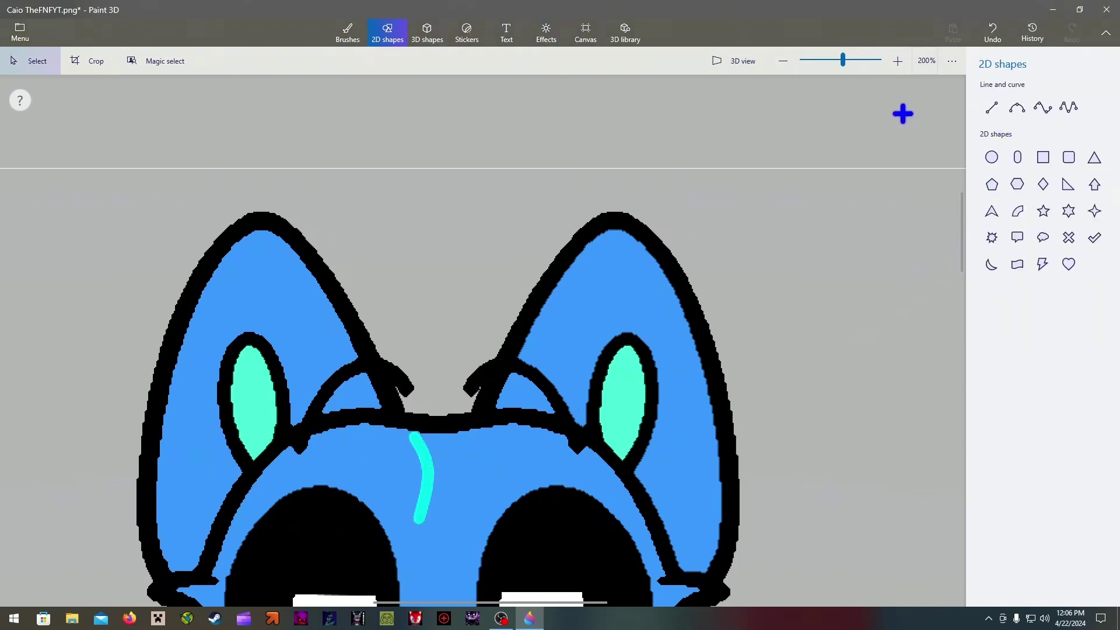
- Add a blue 10 px three-point curve from the forehead's top edge, right of the turquoise strand, to that strand's lower end
click(1017, 108)
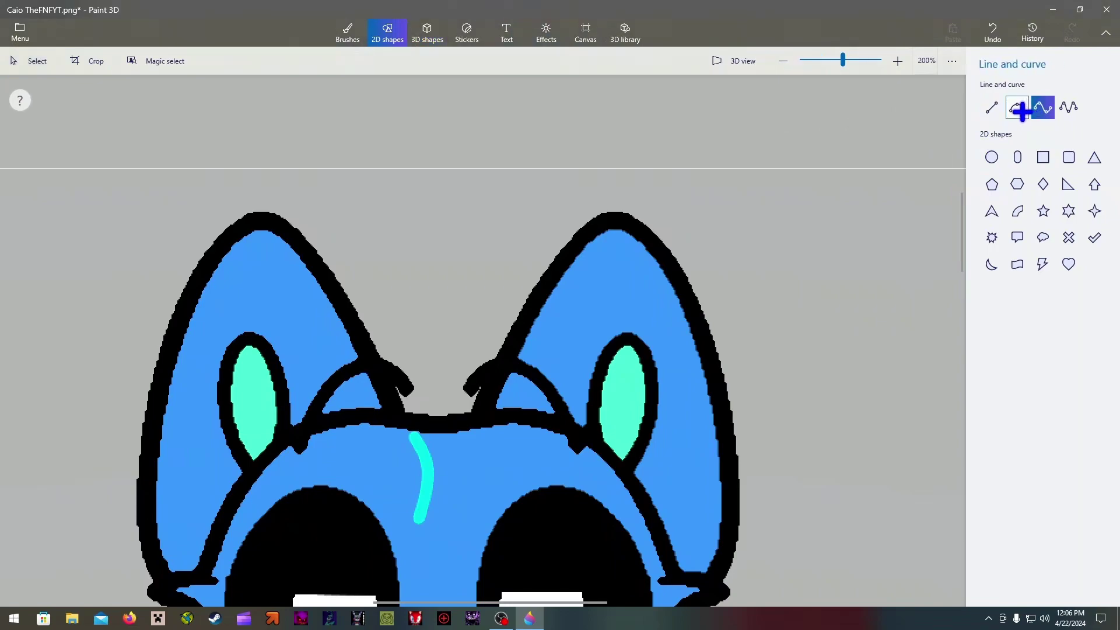
mouse_move(467, 423)
mouse_down()
mouse_move(440, 519)
mouse_move(421, 518)
mouse_up()
drag(465, 425, 461, 429)
click(992, 116)
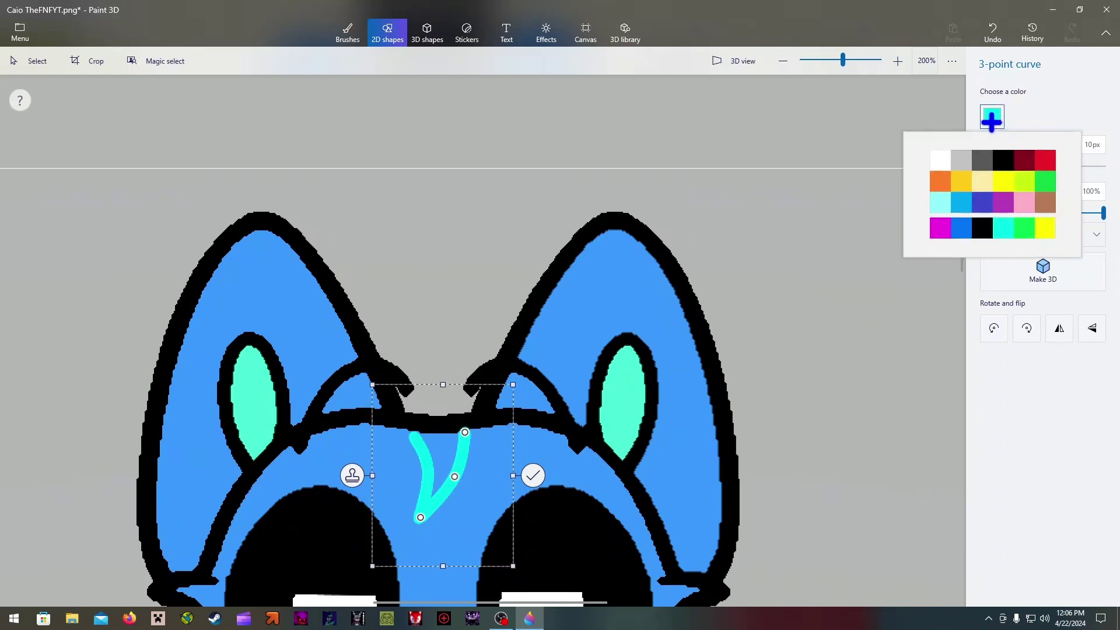
click(961, 228)
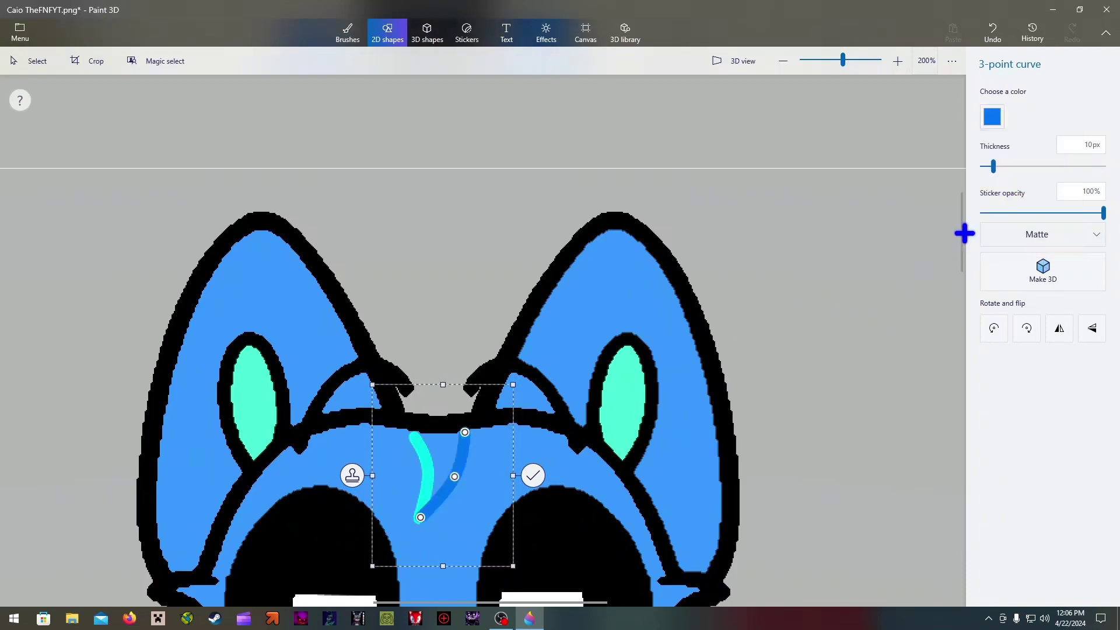
click(991, 117)
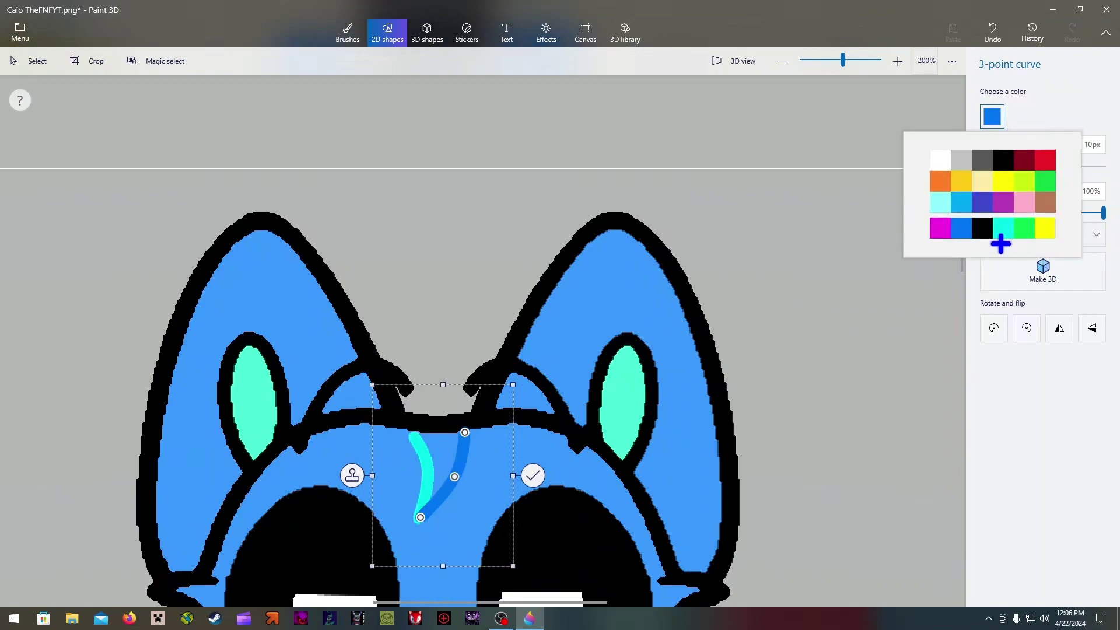
click(967, 200)
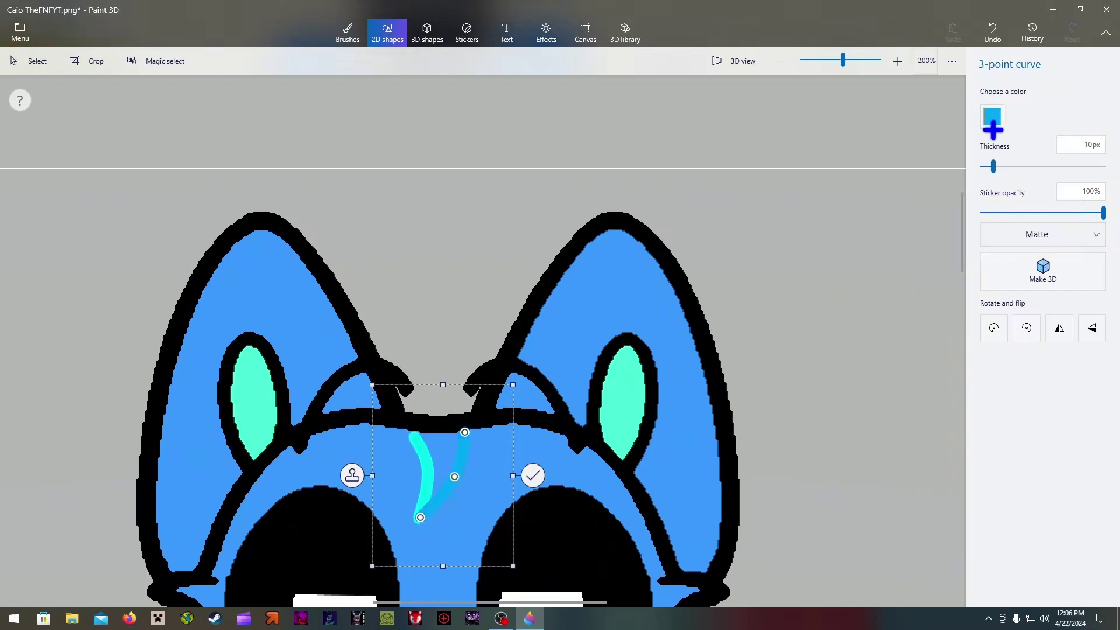
click(992, 124)
click(958, 233)
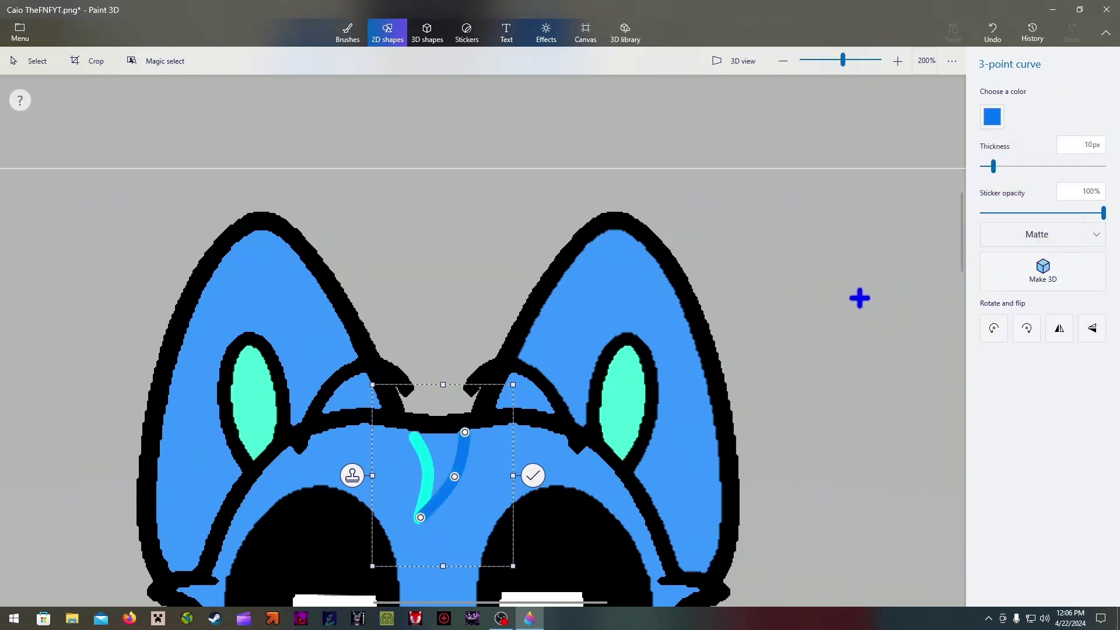
click(860, 298)
- Add a second blue curve farther right on the forehead, bowed outward and meeting the other strands at their lower tip
click(1013, 114)
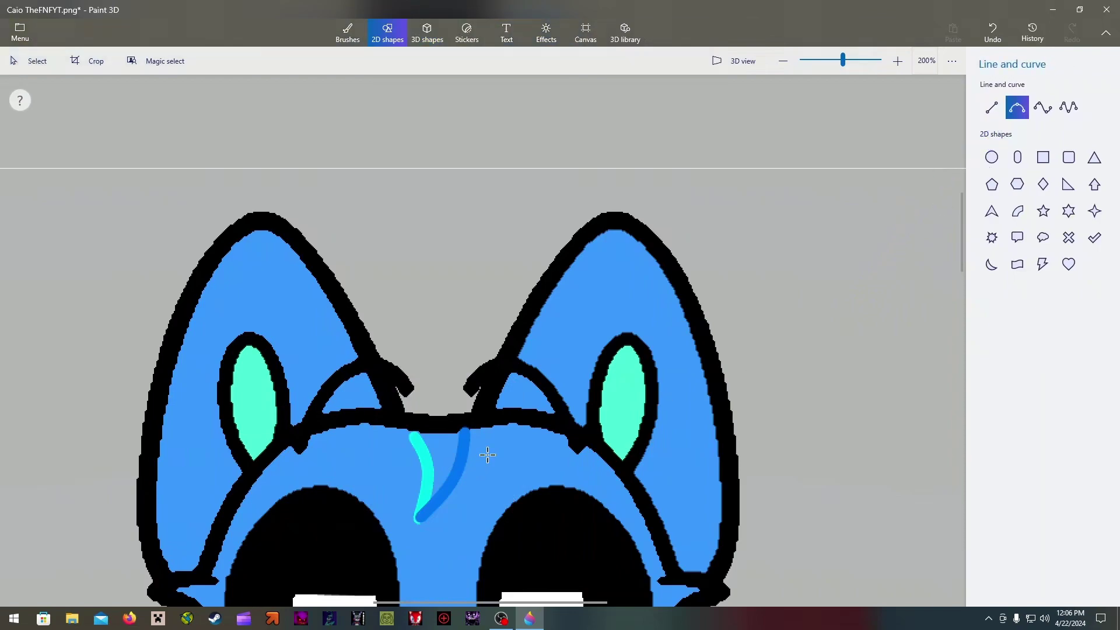
mouse_move(494, 430)
mouse_down()
mouse_move(475, 513)
mouse_move(421, 523)
mouse_up()
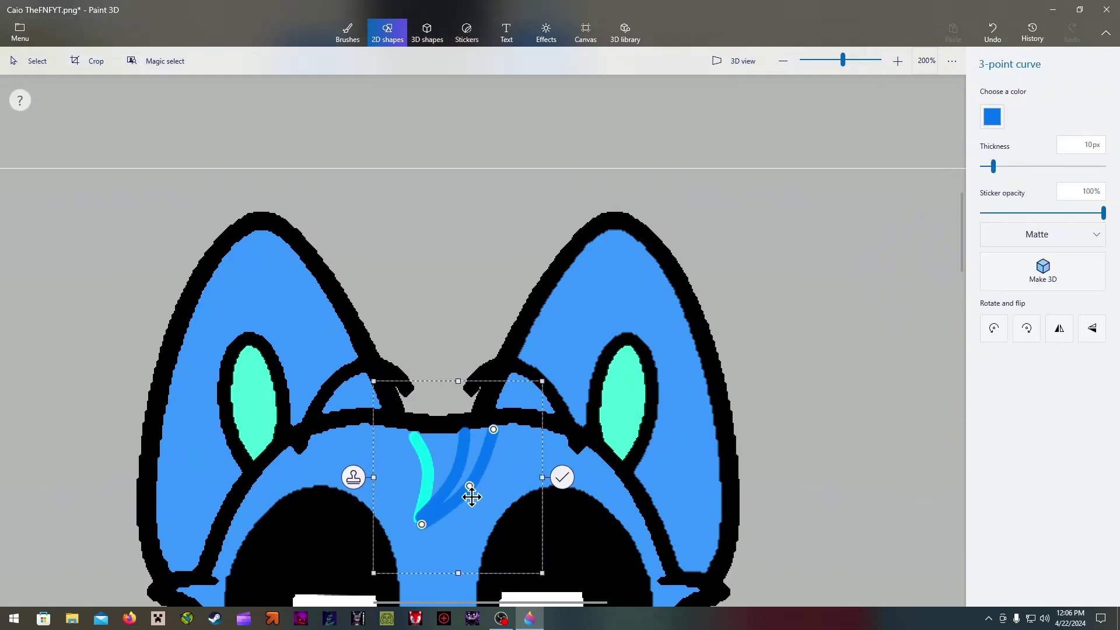
drag(467, 495, 487, 486)
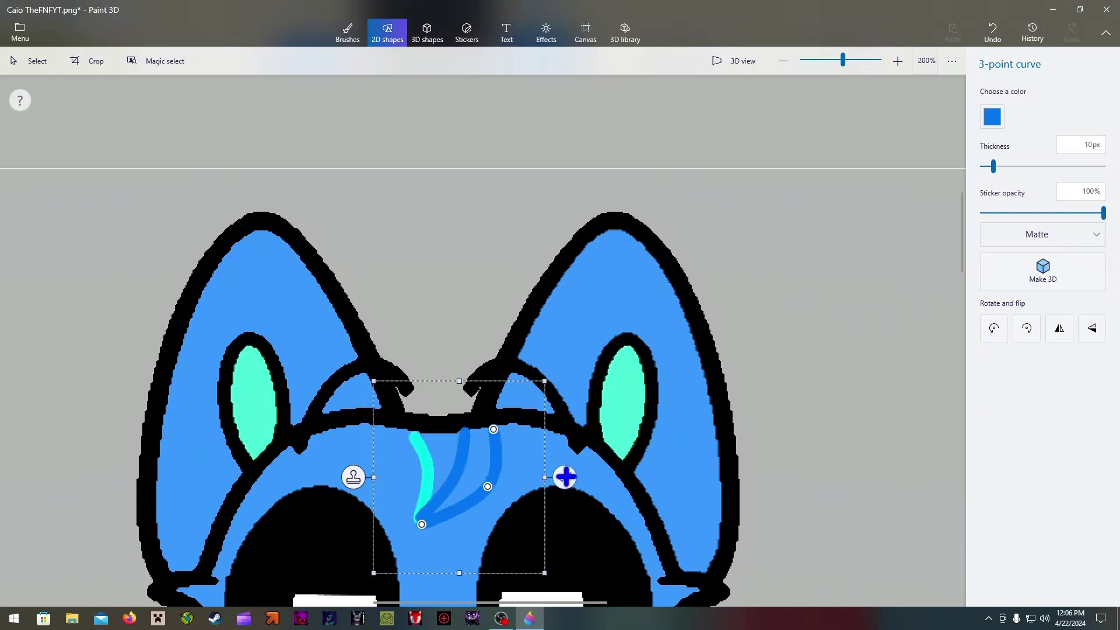
click(690, 385)
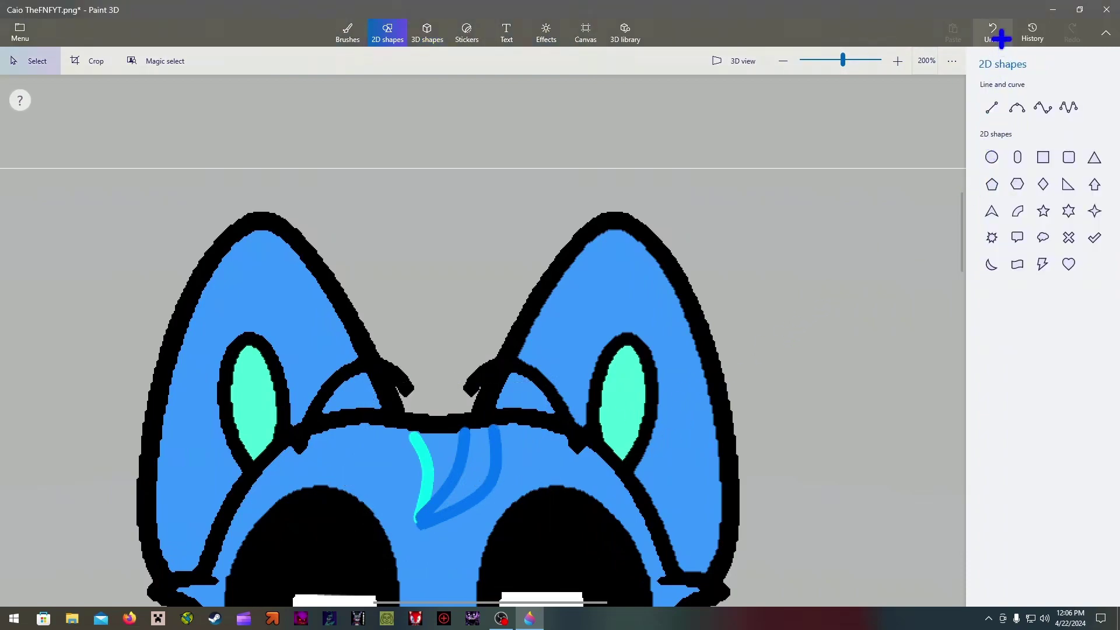
- Draw a pale aqua 10 px curve from the forehead's upper left edge to the lower tip of the strands
click(1016, 107)
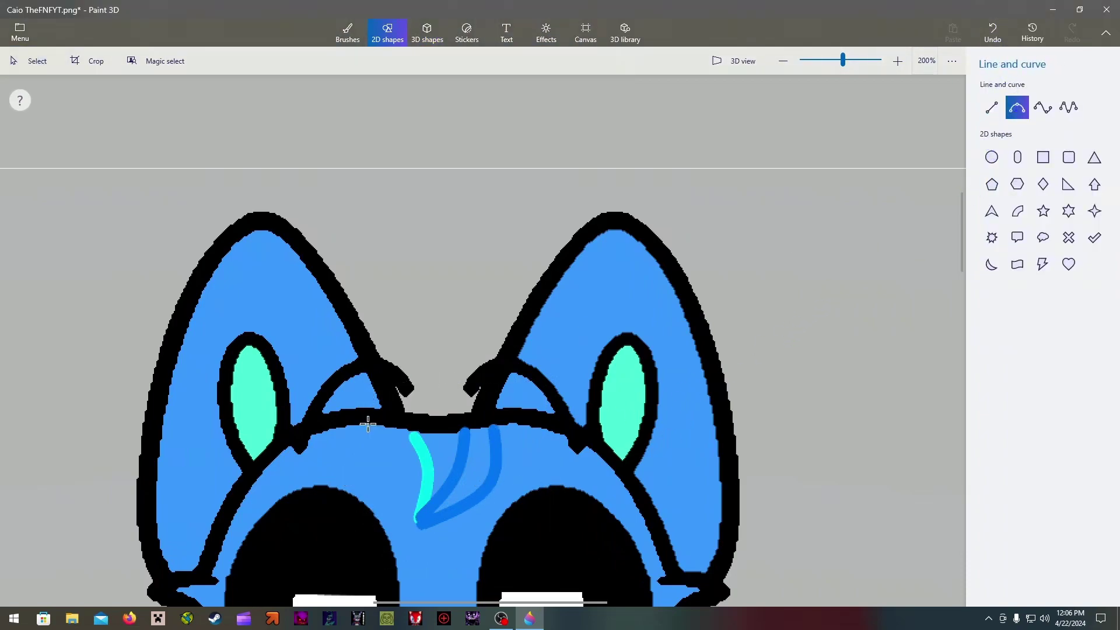
mouse_move(352, 426)
mouse_down()
mouse_move(386, 451)
mouse_move(414, 516)
mouse_up()
click(992, 117)
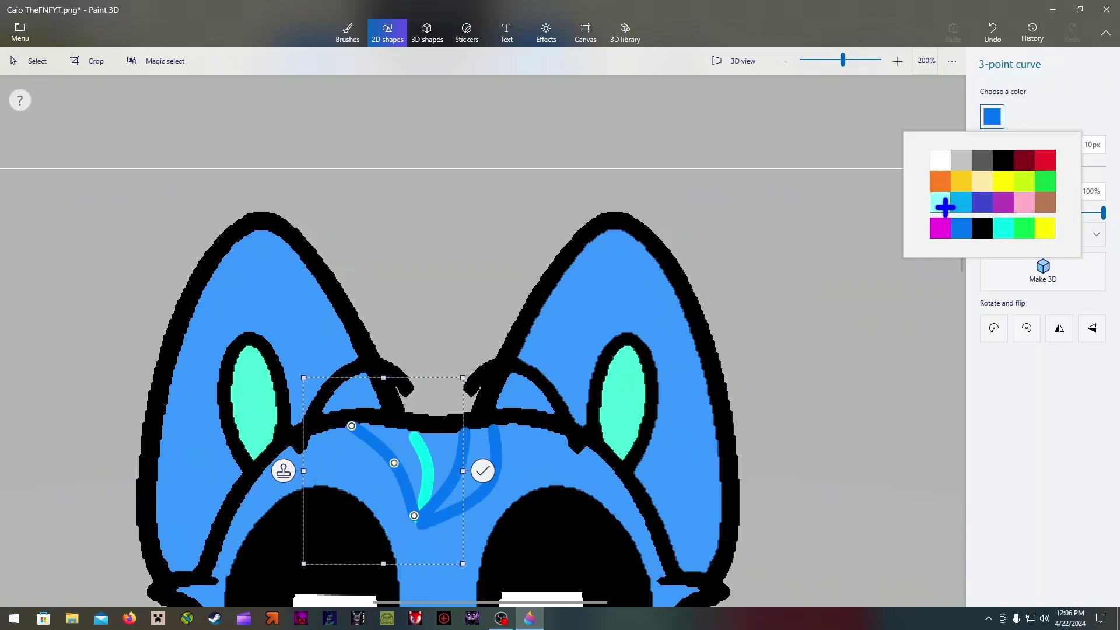
click(945, 206)
click(991, 116)
click(1044, 114)
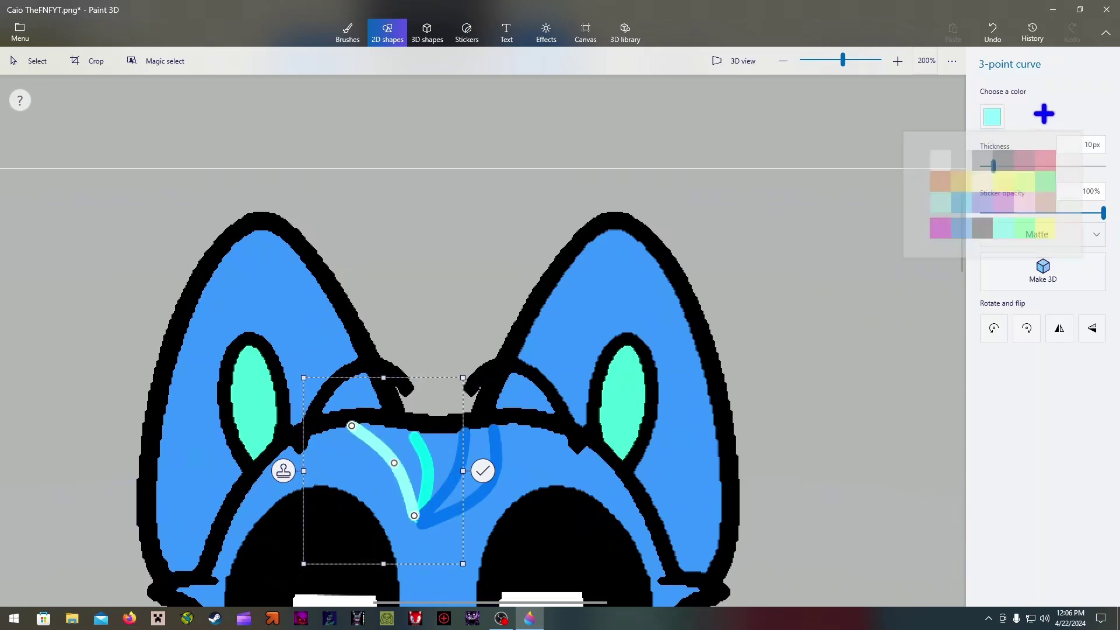
click(860, 275)
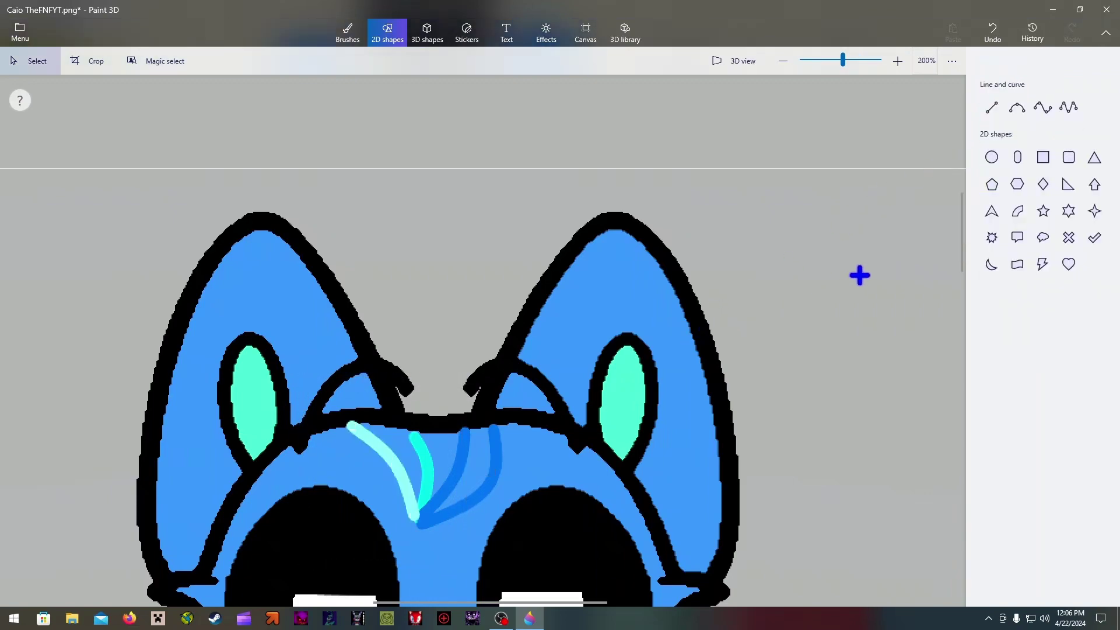
- Draw a pale aqua 10 px three-point curve from the strands' lower tip to the forehead's upper right edge, bowed outward
click(1022, 103)
drag(421, 526, 557, 432)
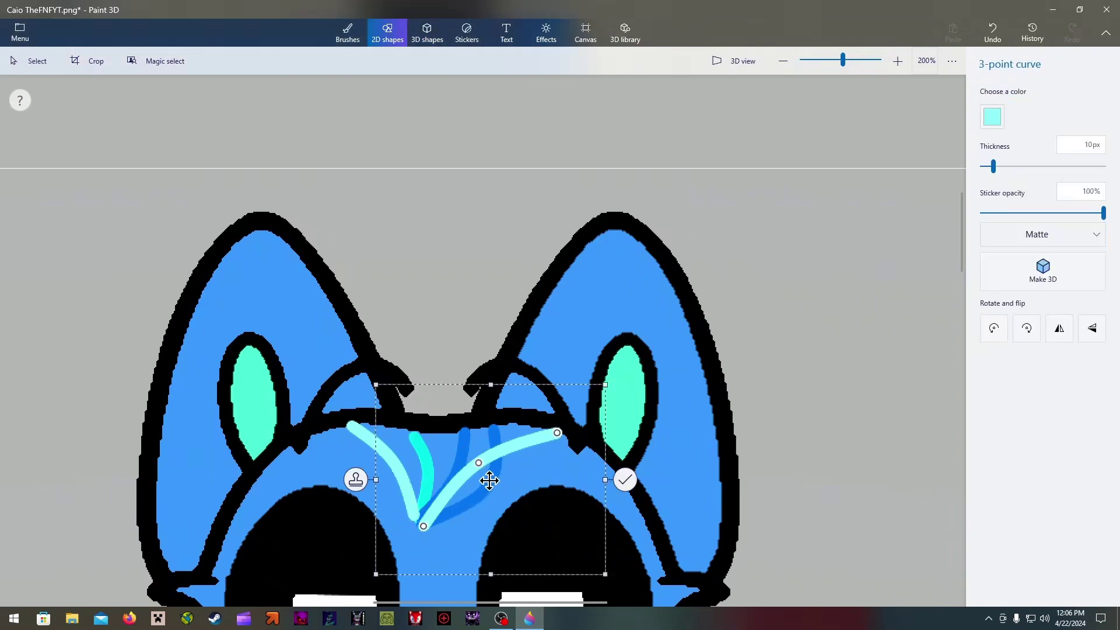
drag(477, 466, 510, 491)
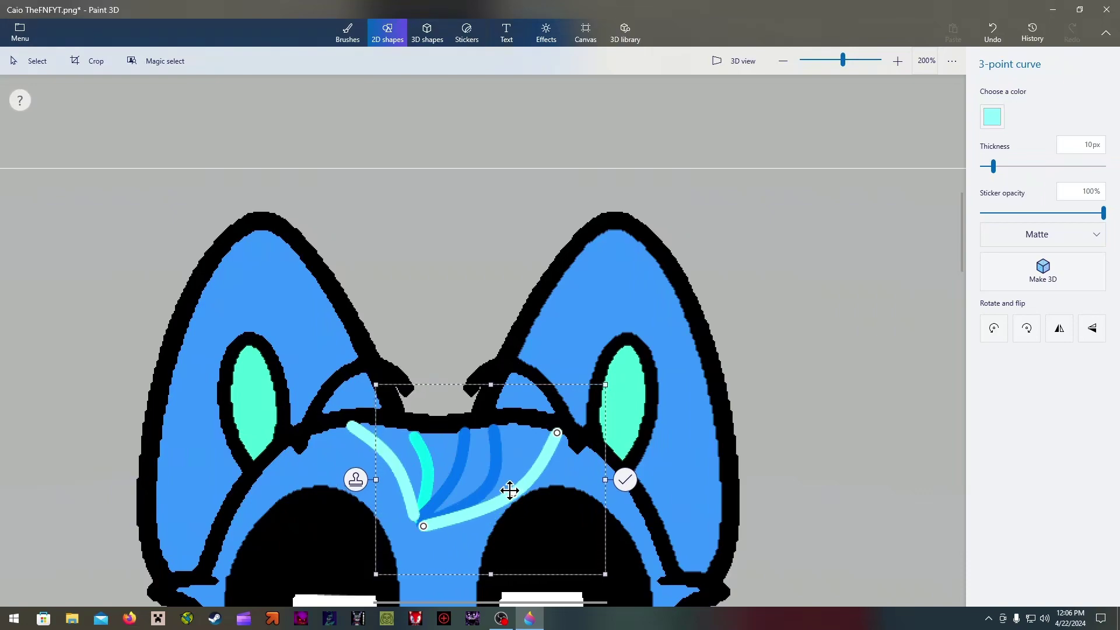
click(802, 302)
- Try to fill the forehead area between the hair strands with aqua, and undo each fill
click(353, 32)
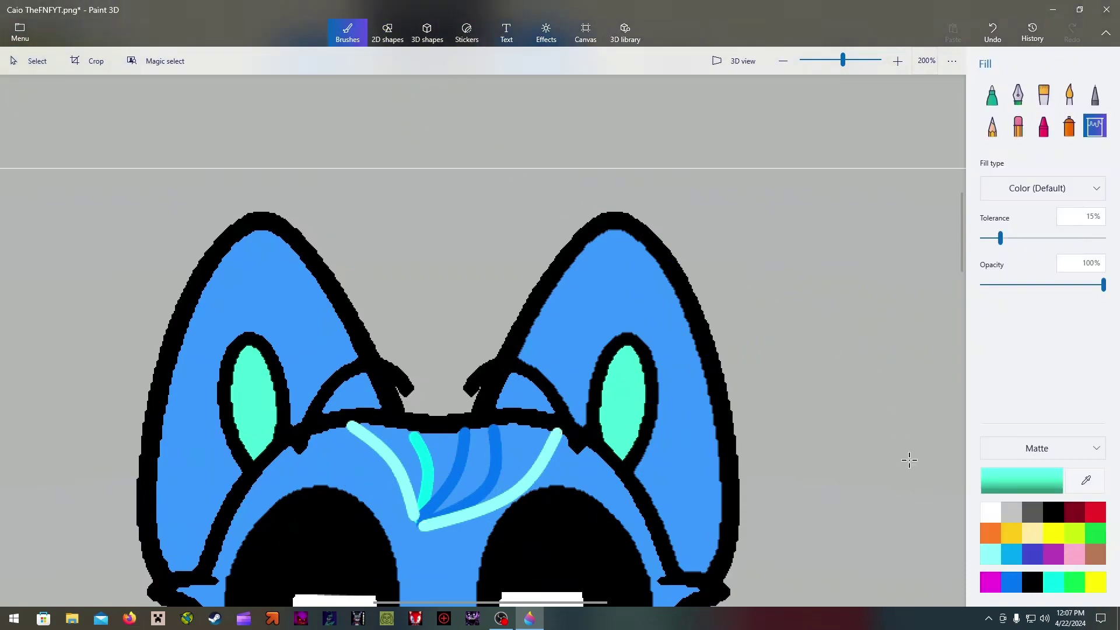
click(992, 555)
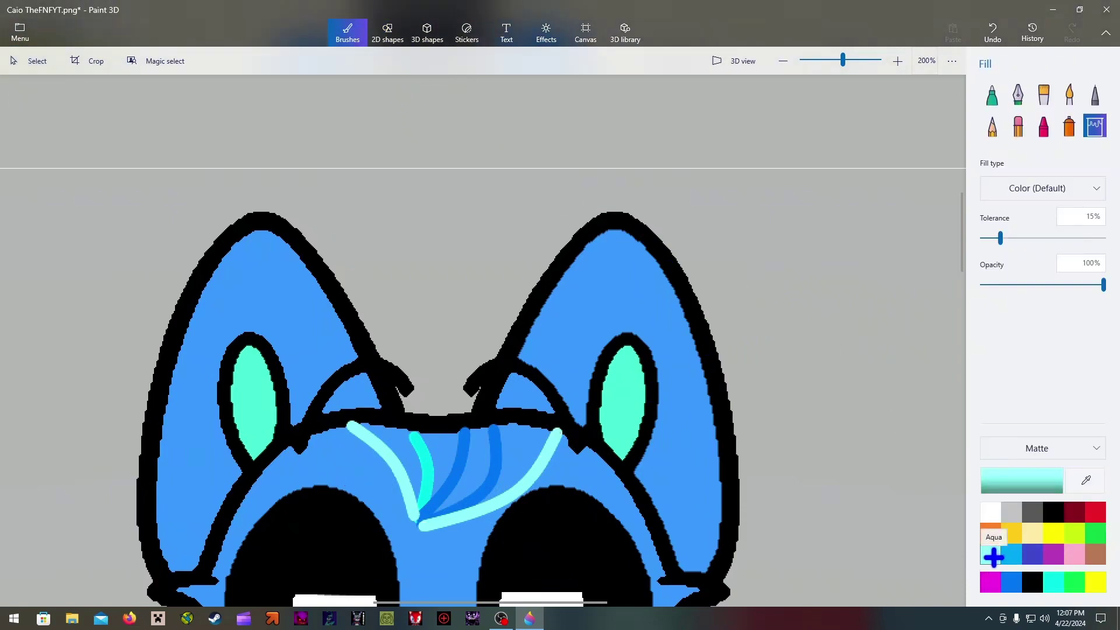
click(513, 451)
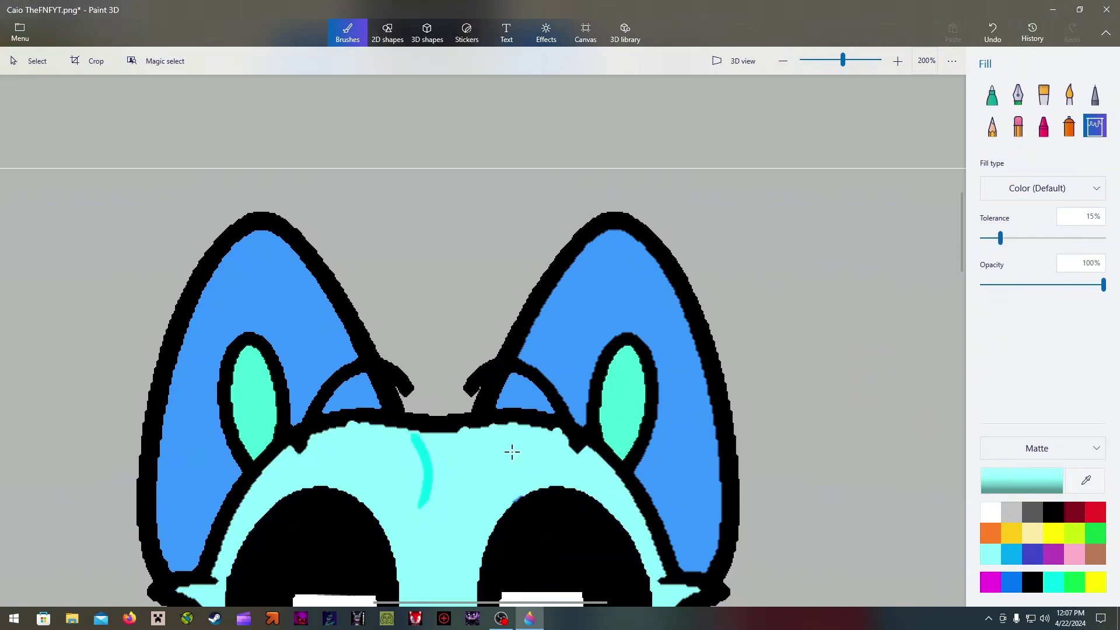
click(994, 27)
scroll(616, 438, up, 5)
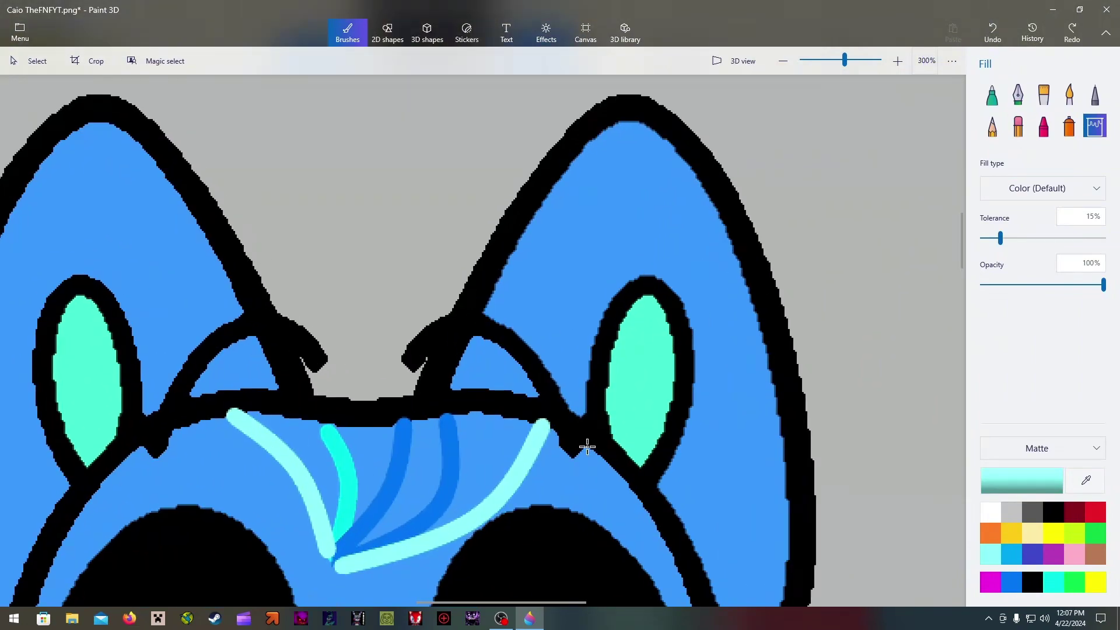
click(450, 434)
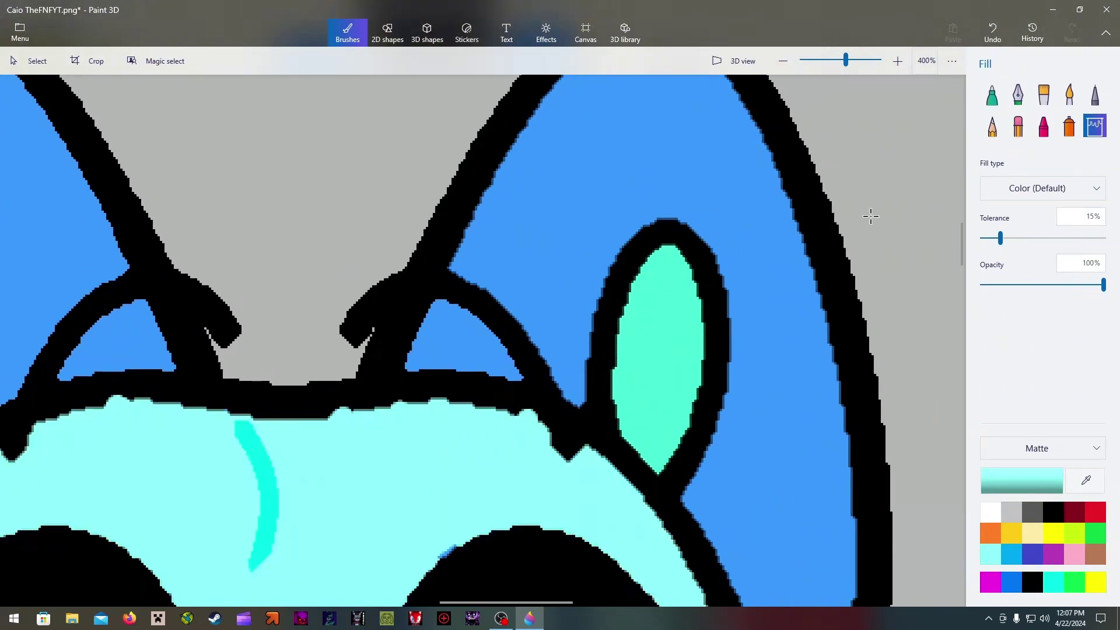
click(992, 29)
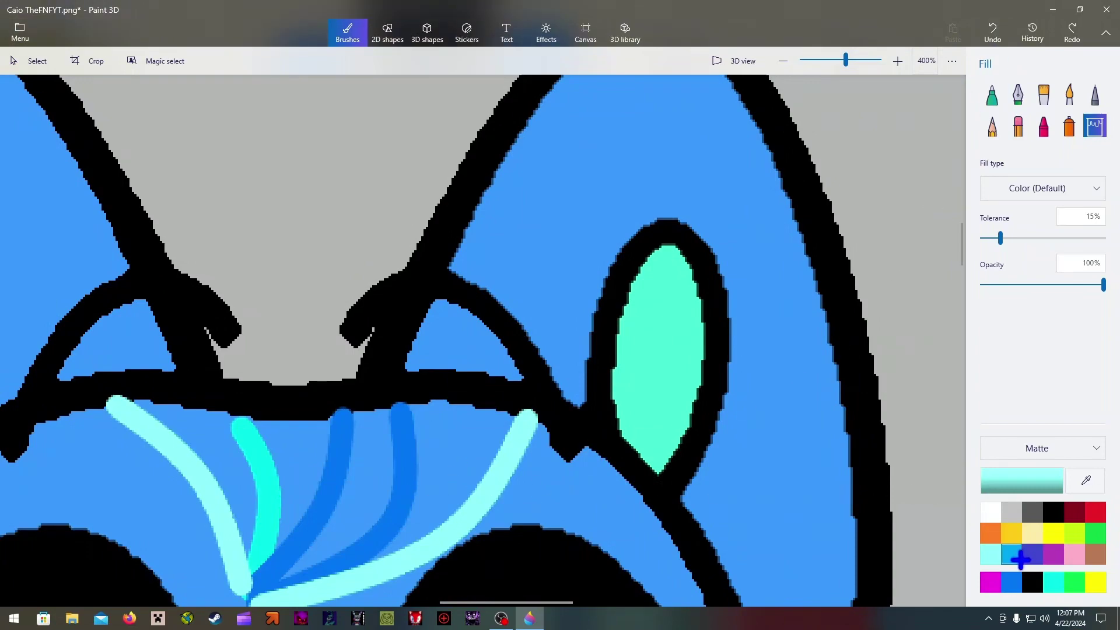
- Try to fill the area between the hair strands with sky blue, and undo the fill
click(1019, 558)
click(354, 484)
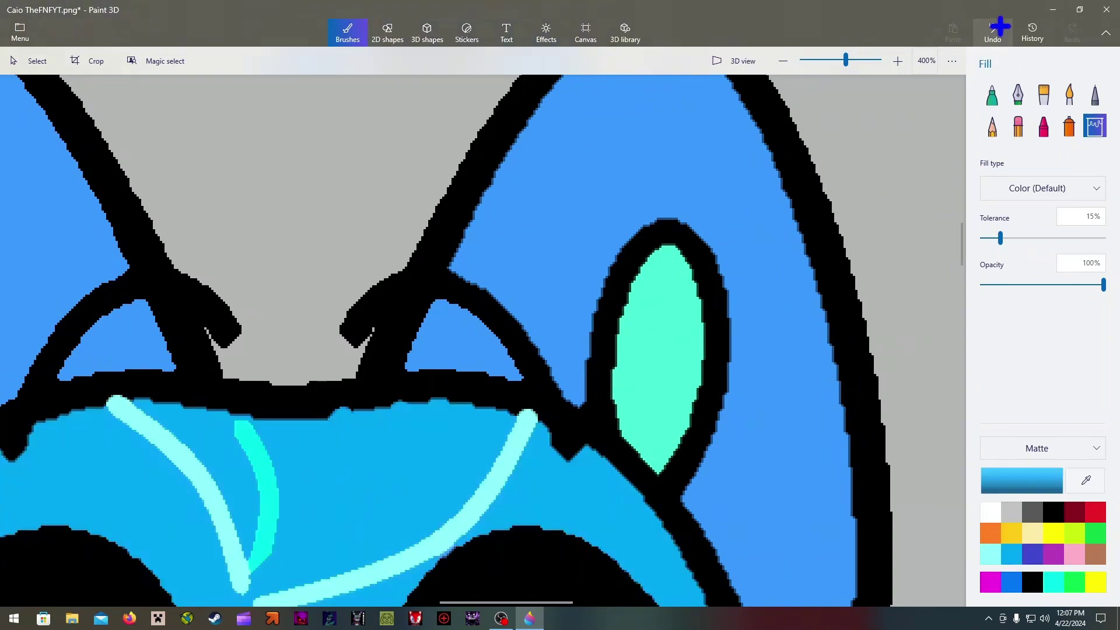
key(ctrl+z)
- Join the lower tips of the two outer aqua strands with a short 5 px aqua marker stroke
scroll(461, 487, down, 1)
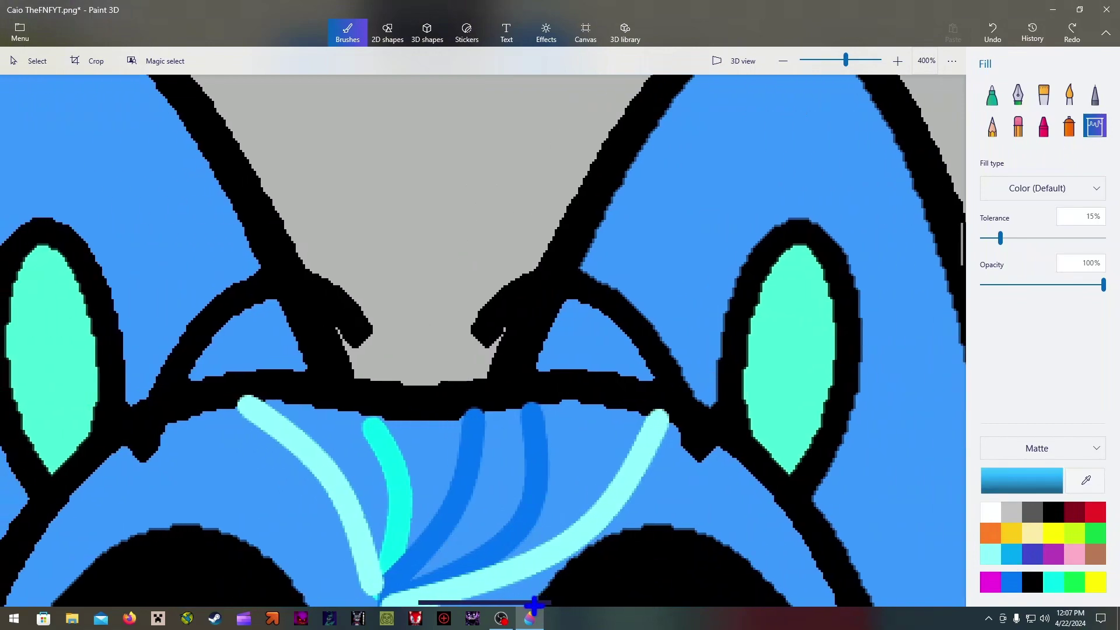
scroll(382, 582, up, 3)
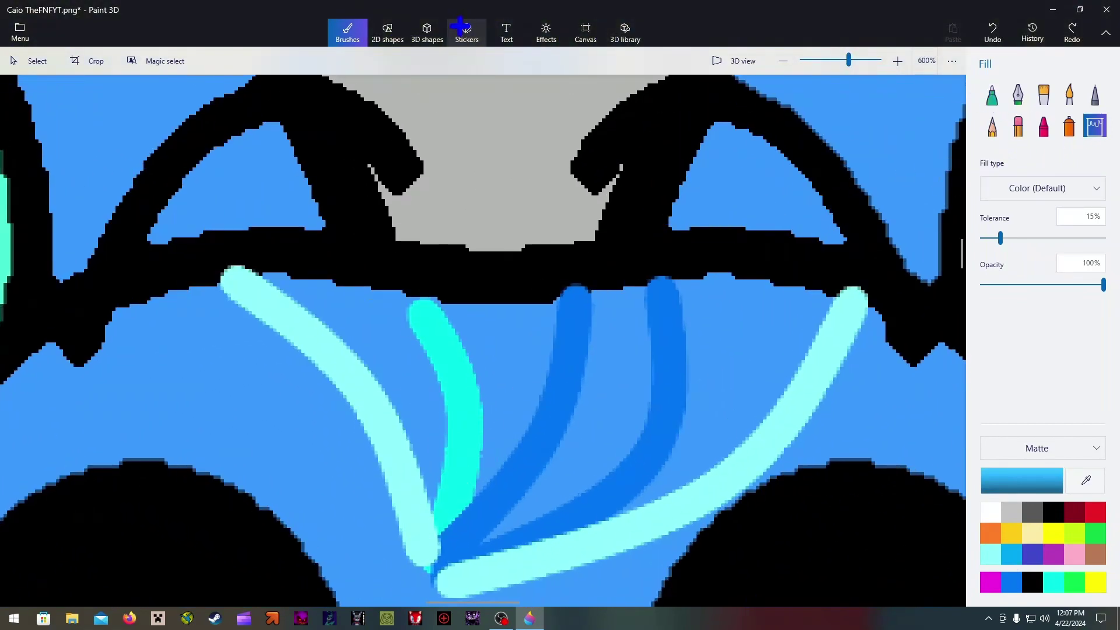
click(992, 94)
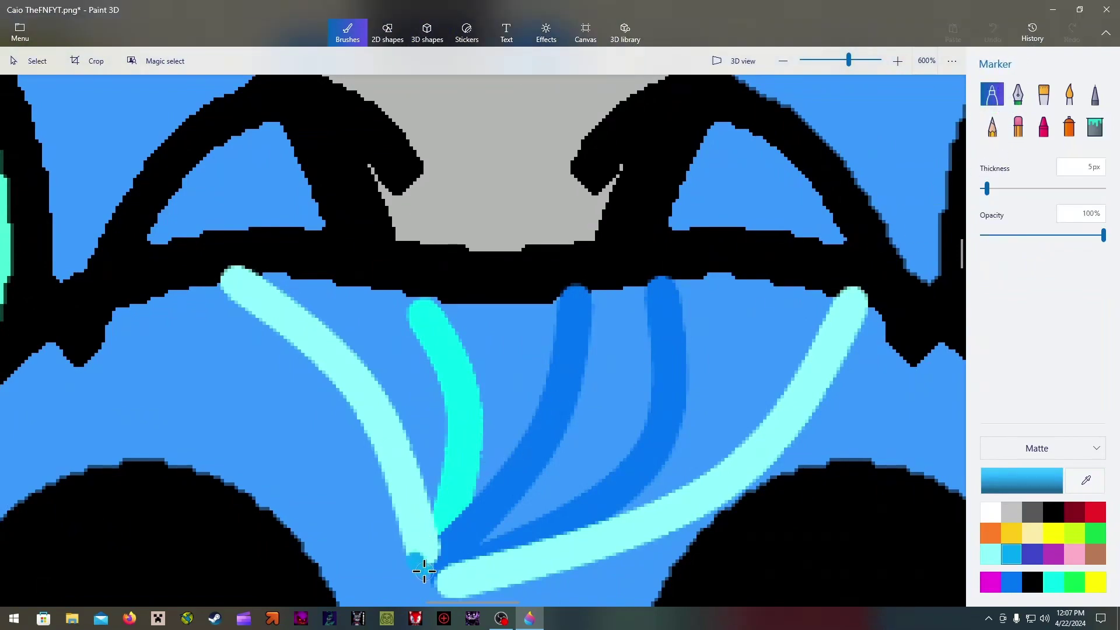
drag(437, 584, 449, 580)
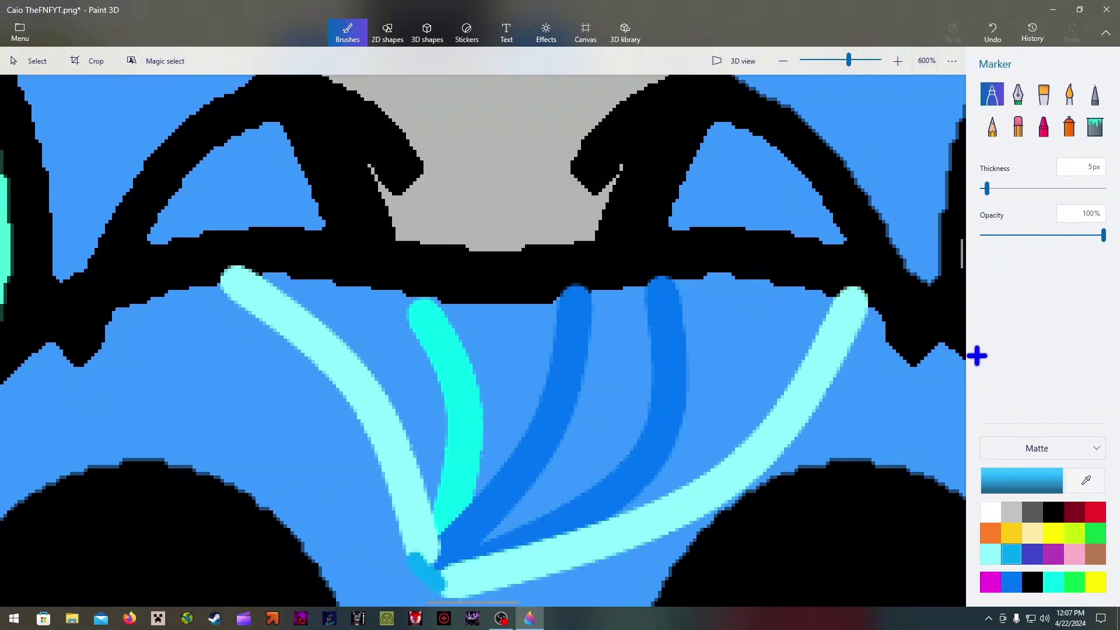
click(994, 560)
click(992, 32)
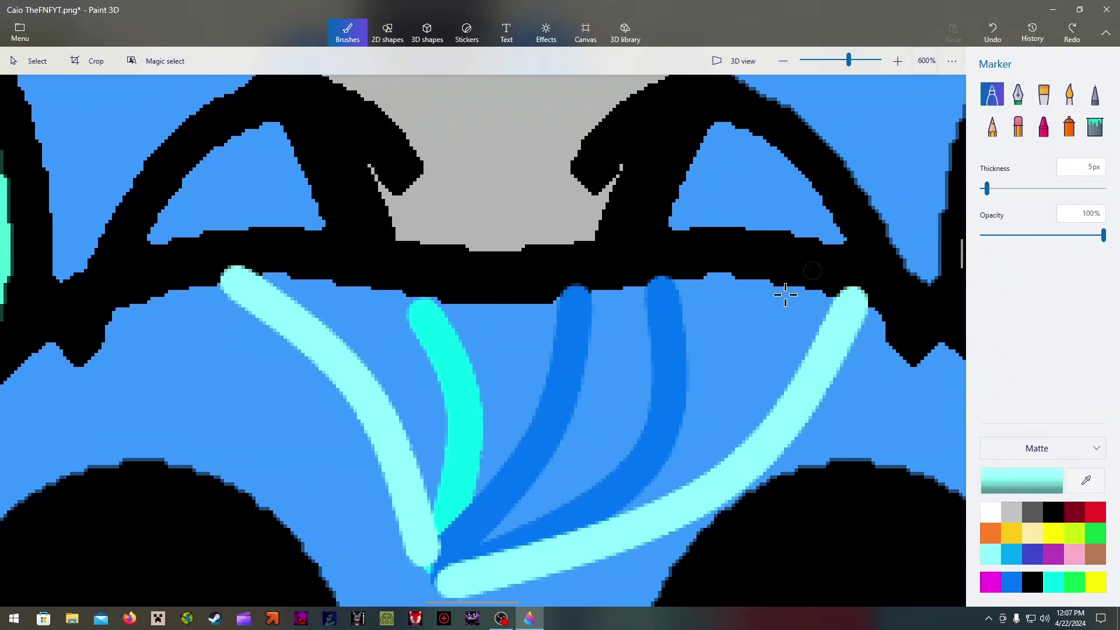
drag(435, 582, 449, 579)
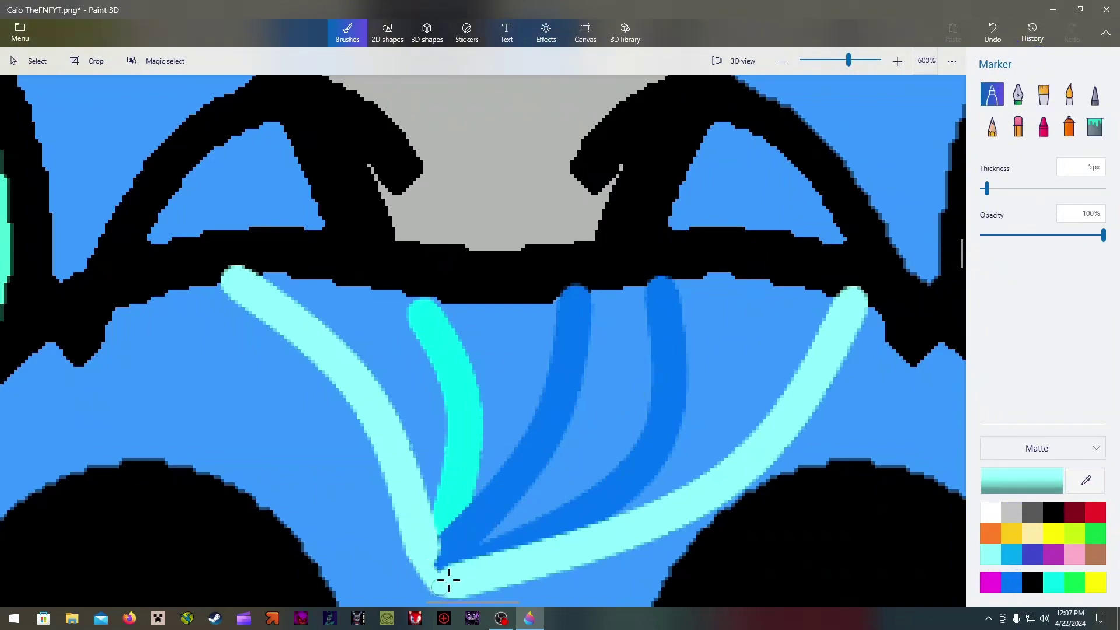
- Try an aqua fill inside the closed hair outline, and undo it
click(1097, 124)
click(738, 395)
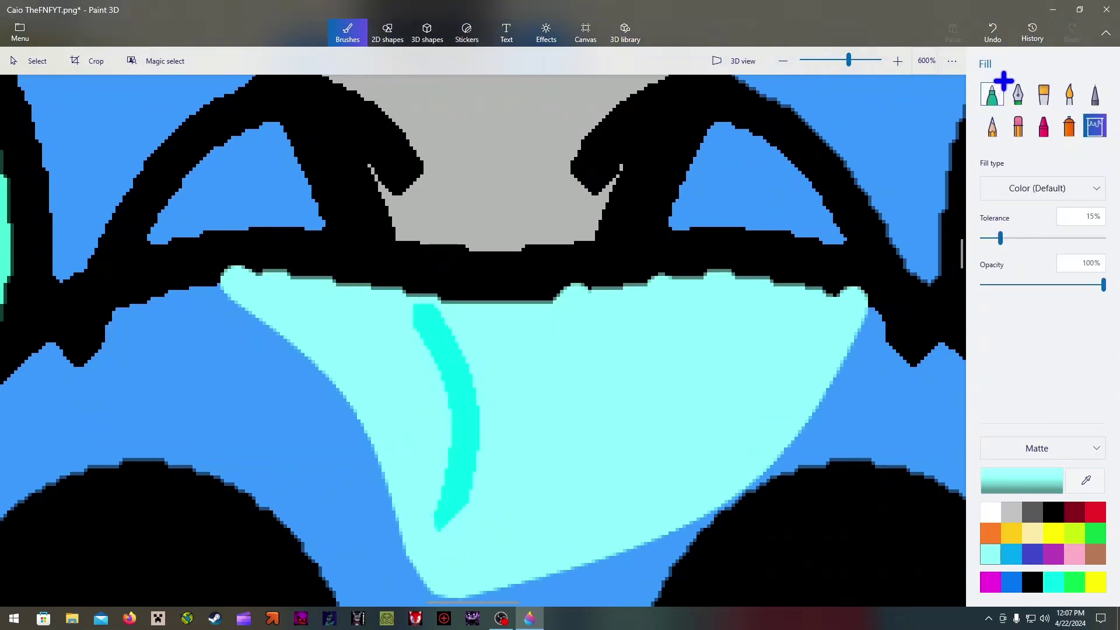
click(1004, 29)
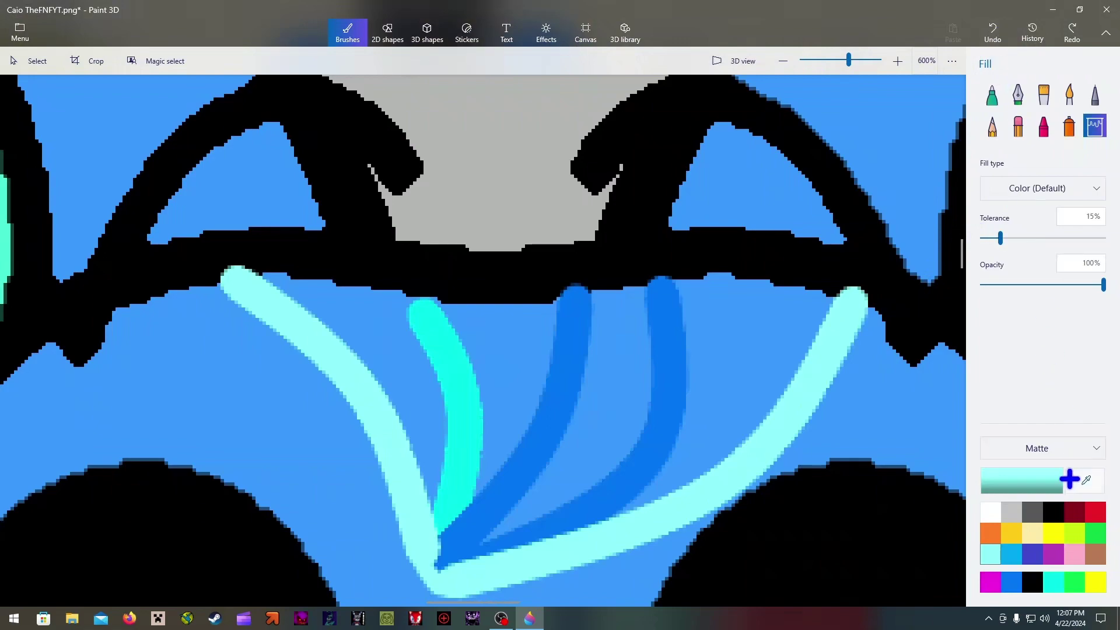
- Try sky blue and deeper blue fills inside the hair outline, undoing each one
click(1012, 554)
click(615, 370)
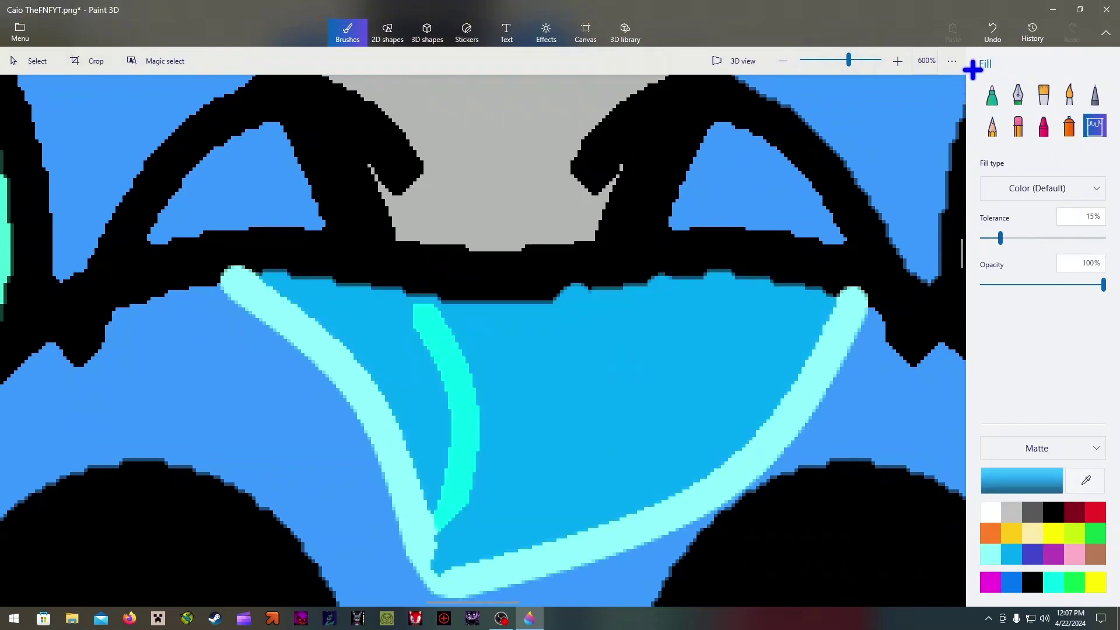
click(992, 32)
click(1018, 582)
click(647, 378)
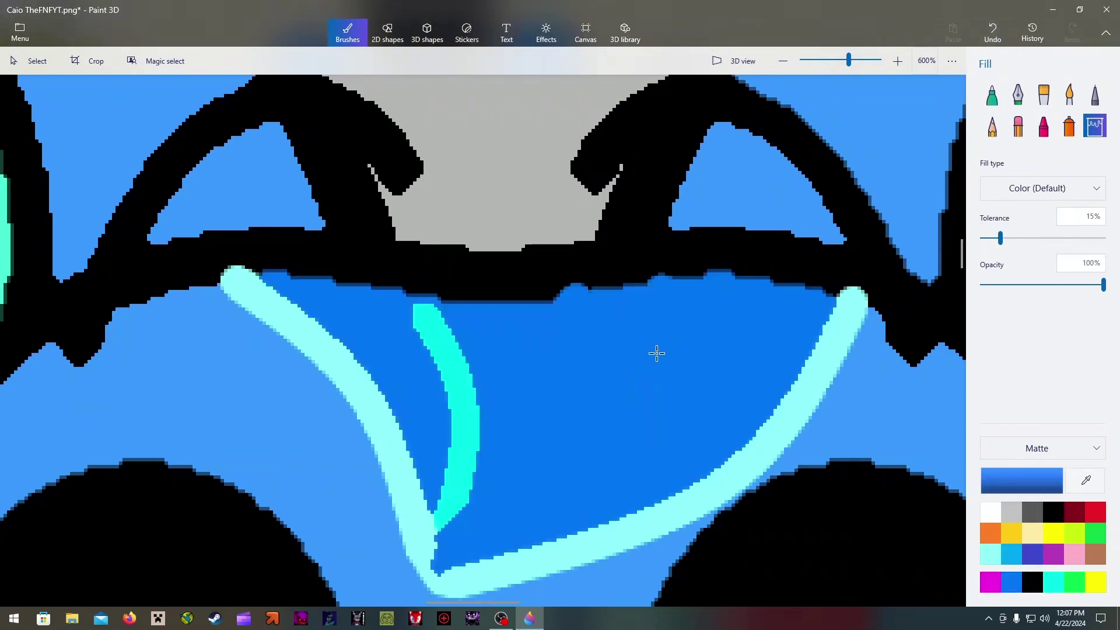
key(ctrl+z)
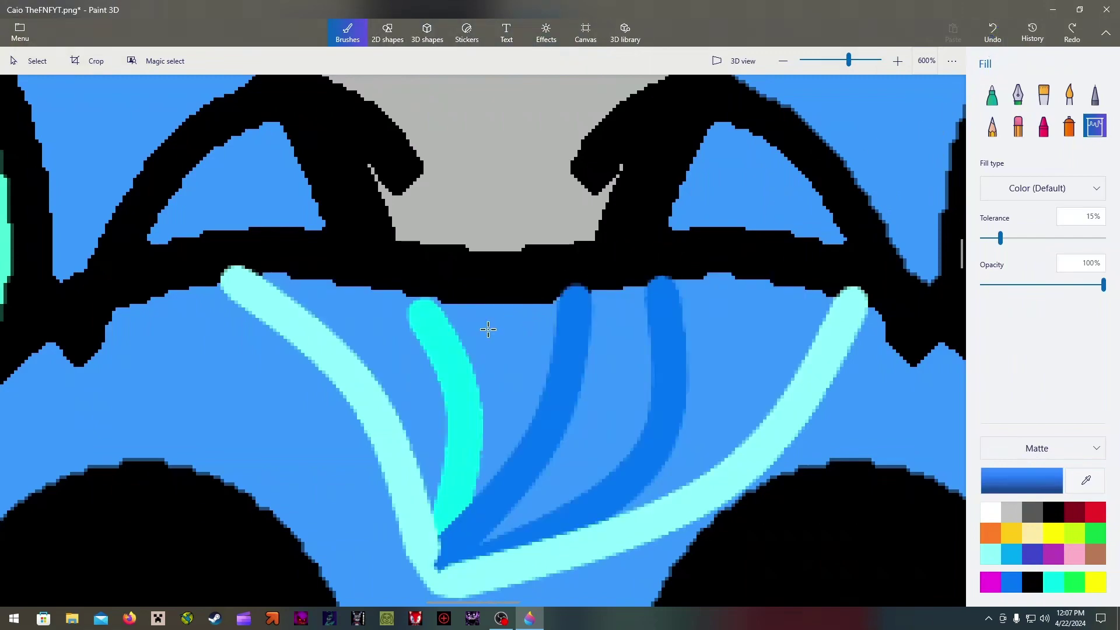
- Paint the area between the two blue strands solid blue with the marker, using a 16 px thickness for the interior
click(991, 93)
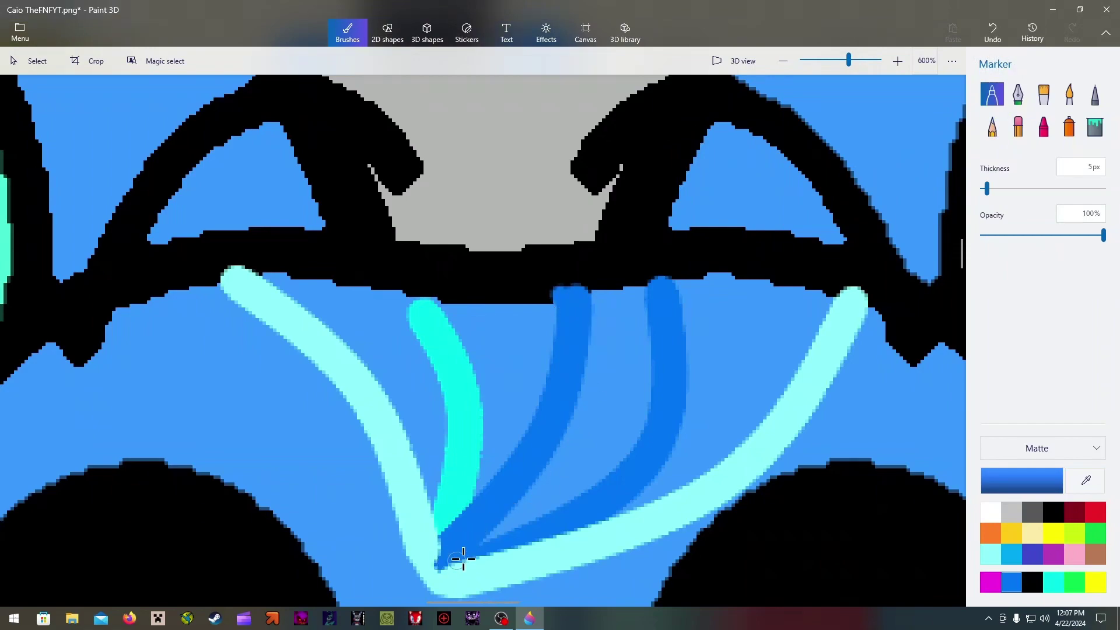
mouse_move(599, 302)
mouse_down()
mouse_move(641, 288)
mouse_move(607, 301)
mouse_move(636, 305)
mouse_move(635, 318)
mouse_move(593, 323)
mouse_move(611, 313)
mouse_move(602, 301)
mouse_move(619, 302)
mouse_move(652, 317)
mouse_move(642, 340)
mouse_up()
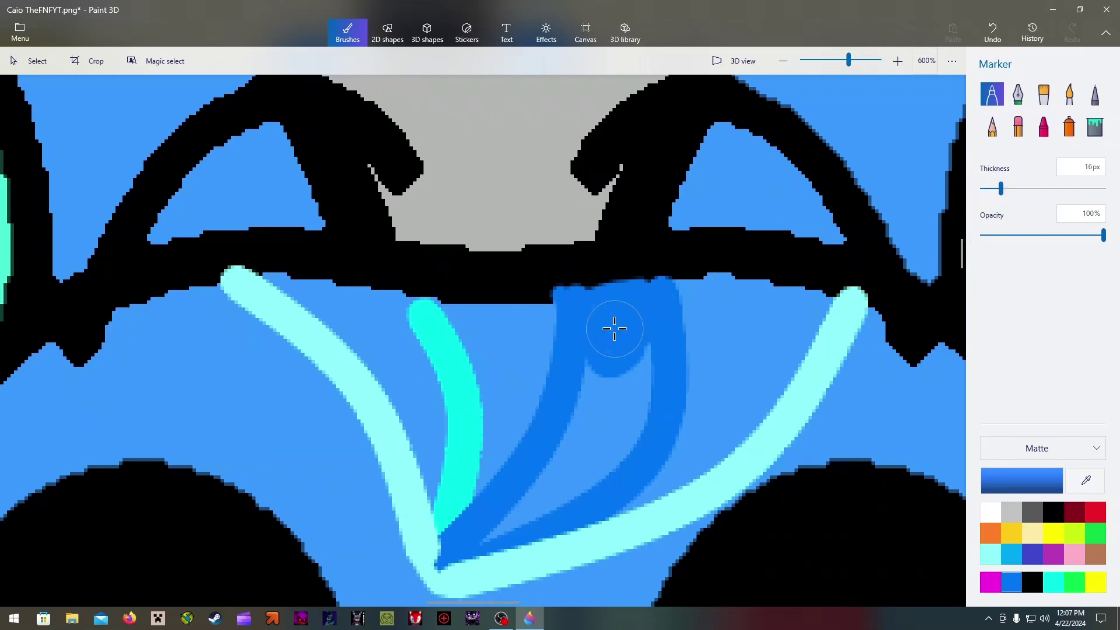
mouse_move(614, 328)
mouse_down()
mouse_move(609, 399)
mouse_move(486, 524)
mouse_move(566, 483)
mouse_move(626, 413)
mouse_move(639, 338)
mouse_move(585, 392)
mouse_move(568, 431)
mouse_move(599, 319)
mouse_up()
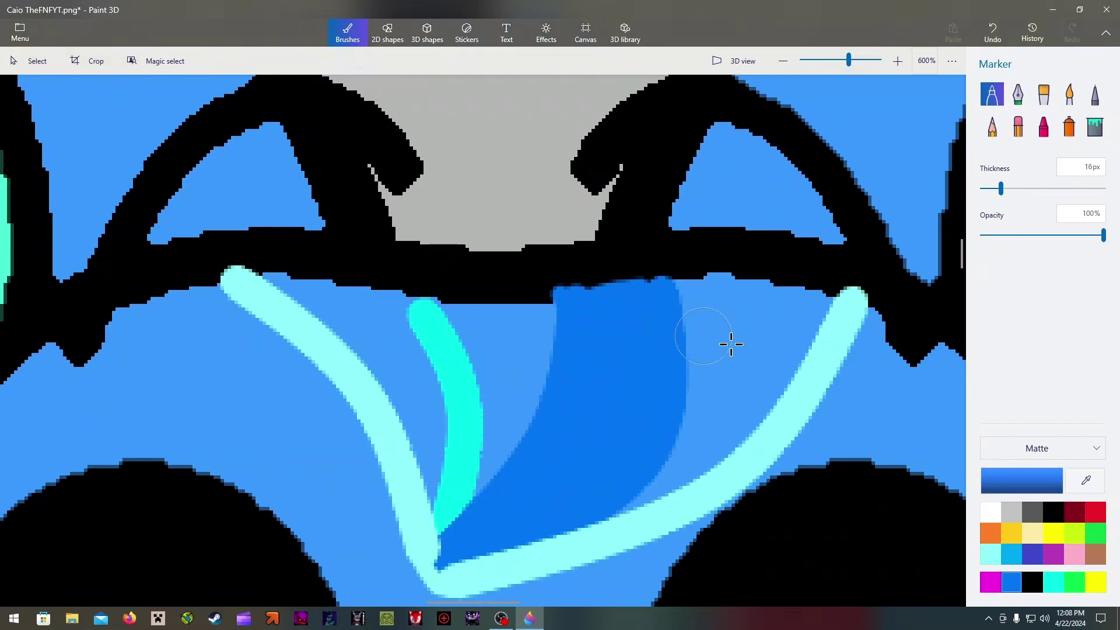
- Try to fill the gap between the blue section and the right aqua strand with aqua, and undo it
click(989, 554)
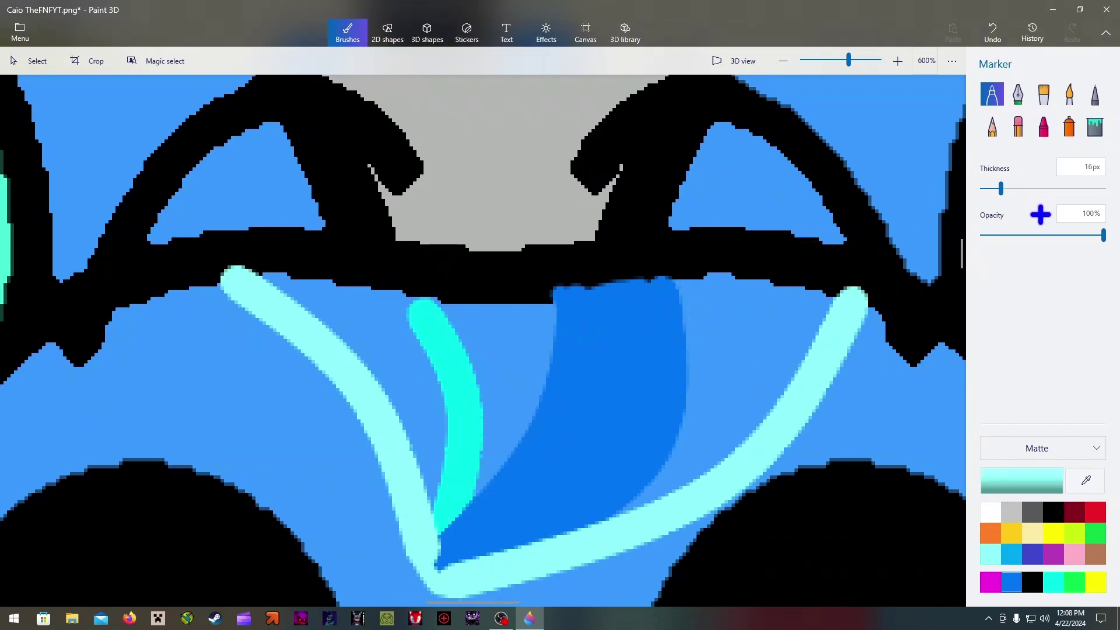
click(1101, 130)
click(752, 395)
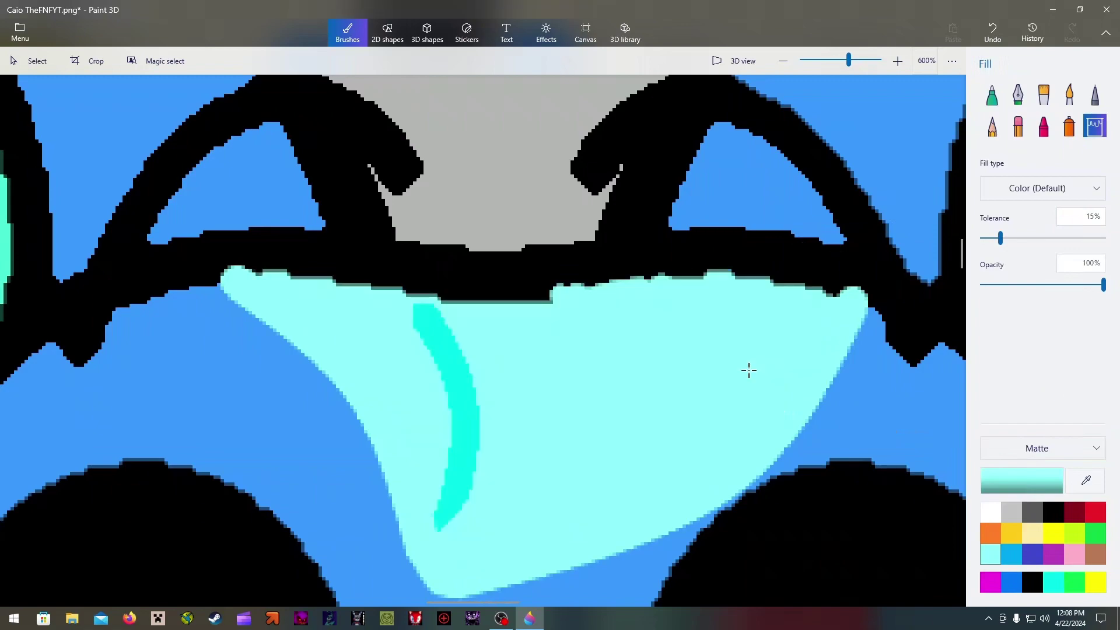
click(992, 32)
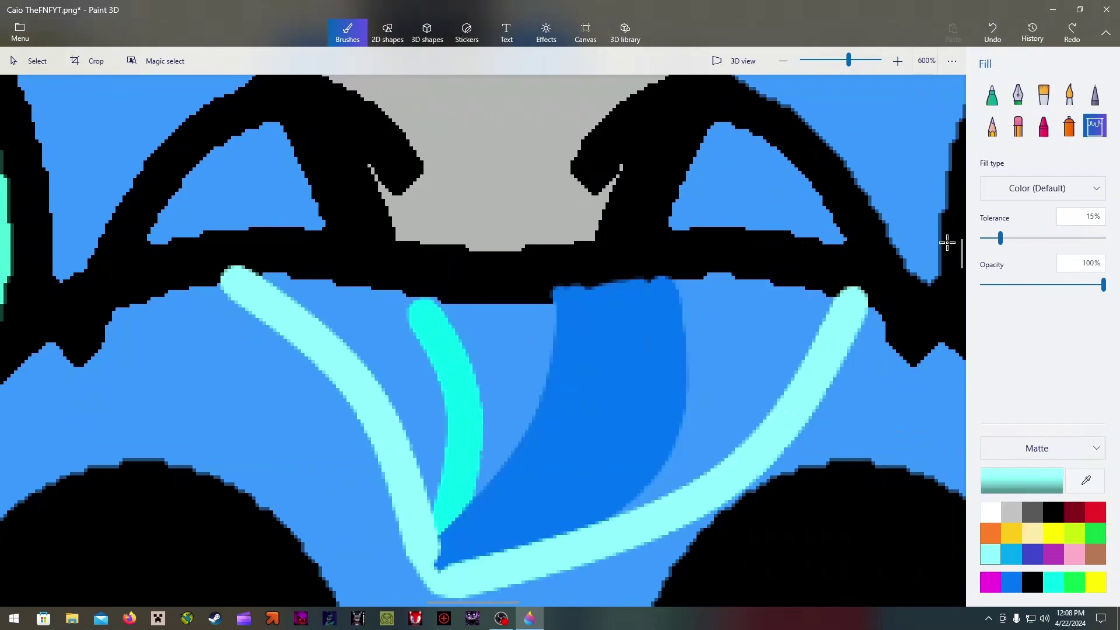
- Paint the area between the blue section and the right outer strand aqua with a 12 px marker
click(993, 95)
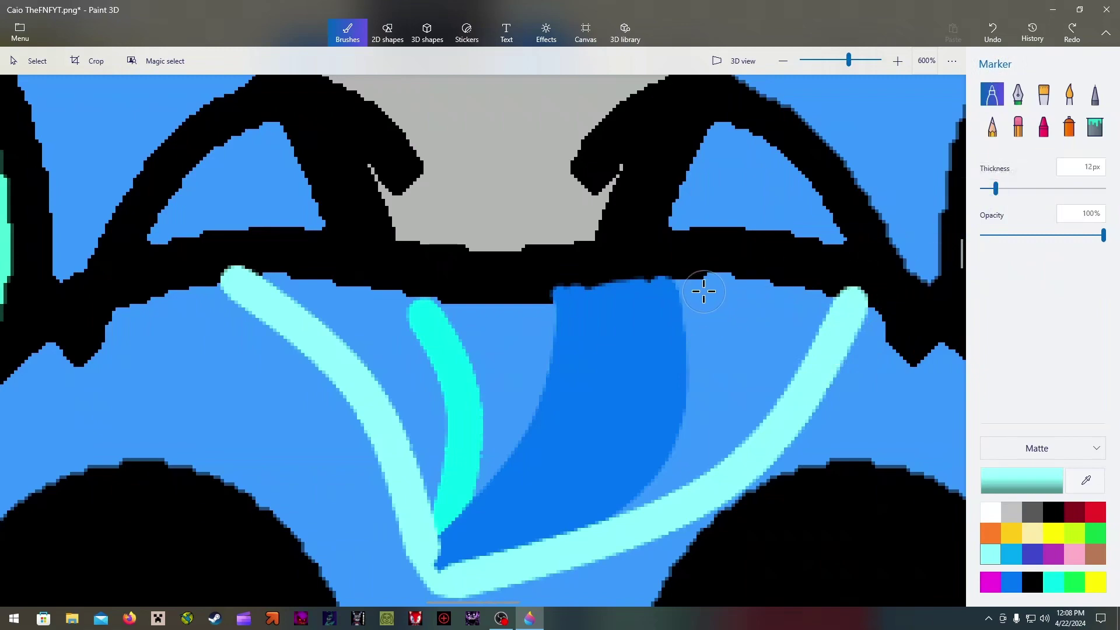
mouse_move(704, 291)
mouse_down()
mouse_move(822, 303)
mouse_move(742, 449)
mouse_move(628, 521)
mouse_move(674, 498)
mouse_move(705, 425)
mouse_move(708, 319)
mouse_move(685, 279)
mouse_move(767, 319)
mouse_move(743, 331)
mouse_move(758, 338)
mouse_move(680, 487)
mouse_move(772, 369)
mouse_up()
drag(623, 526, 683, 474)
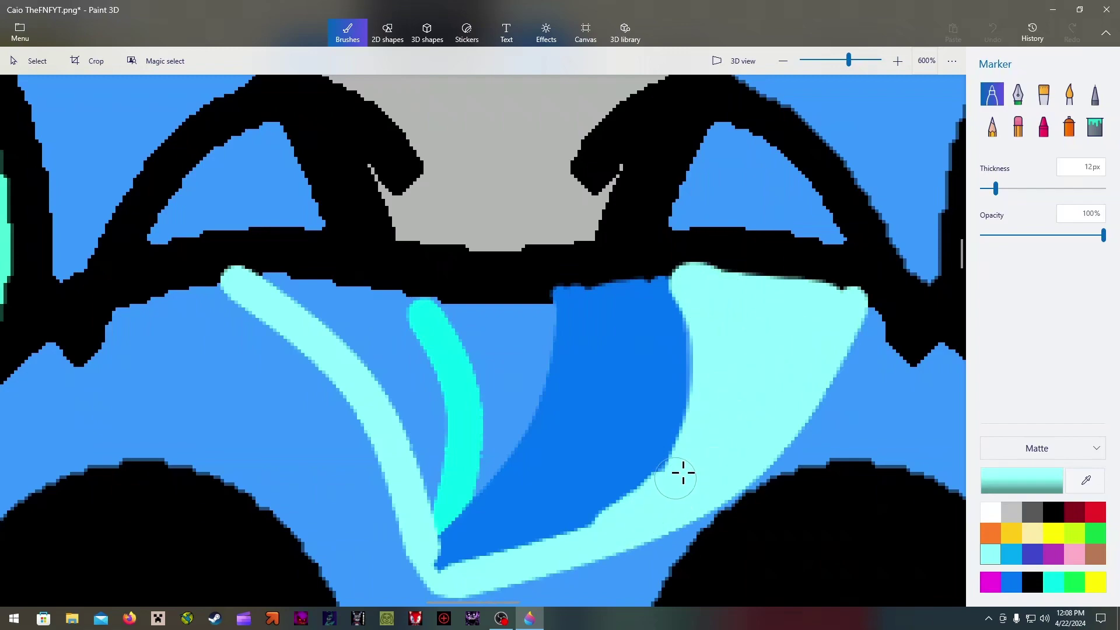
- Paint the area between the turquoise strand and the blue section bright turquoise with the 12 px marker
click(1052, 582)
mouse_move(434, 310)
mouse_down()
mouse_move(540, 305)
mouse_move(449, 334)
mouse_move(539, 327)
mouse_move(521, 355)
mouse_move(470, 385)
mouse_up()
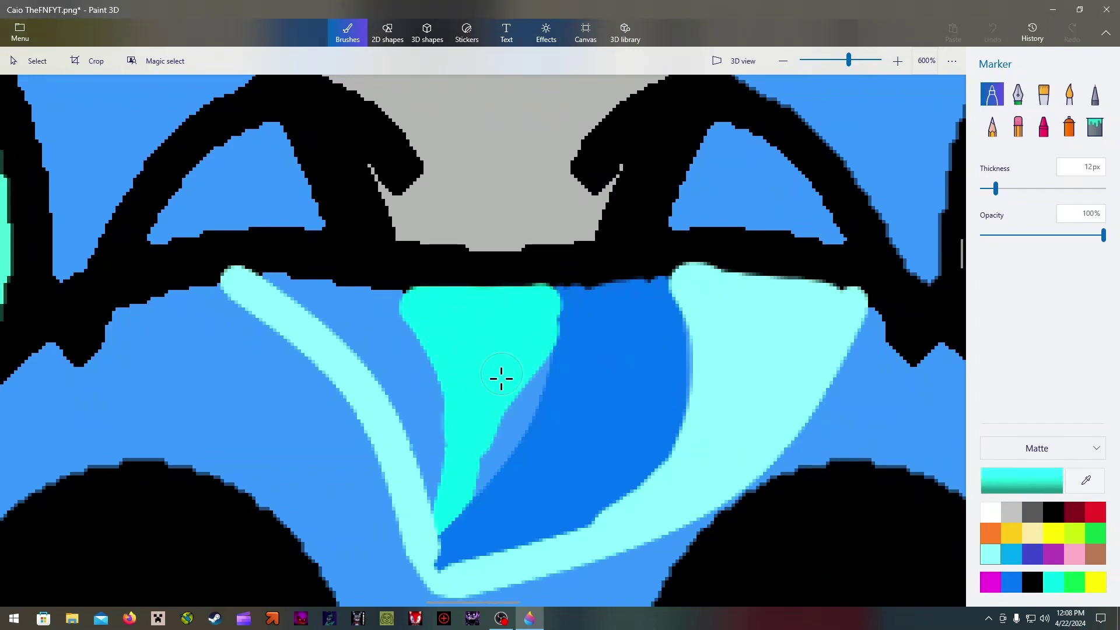
mouse_move(538, 341)
mouse_down()
mouse_move(485, 465)
mouse_move(457, 498)
mouse_up()
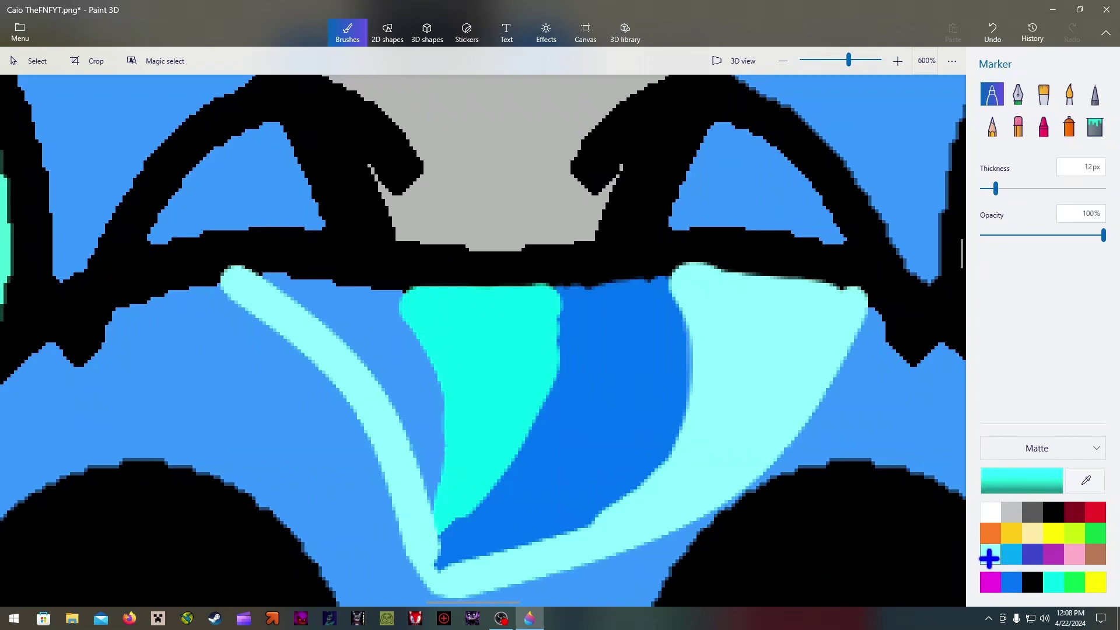
- Paint the area between the left outer strand and the turquoise section aqua, smoothing the border between them
click(989, 556)
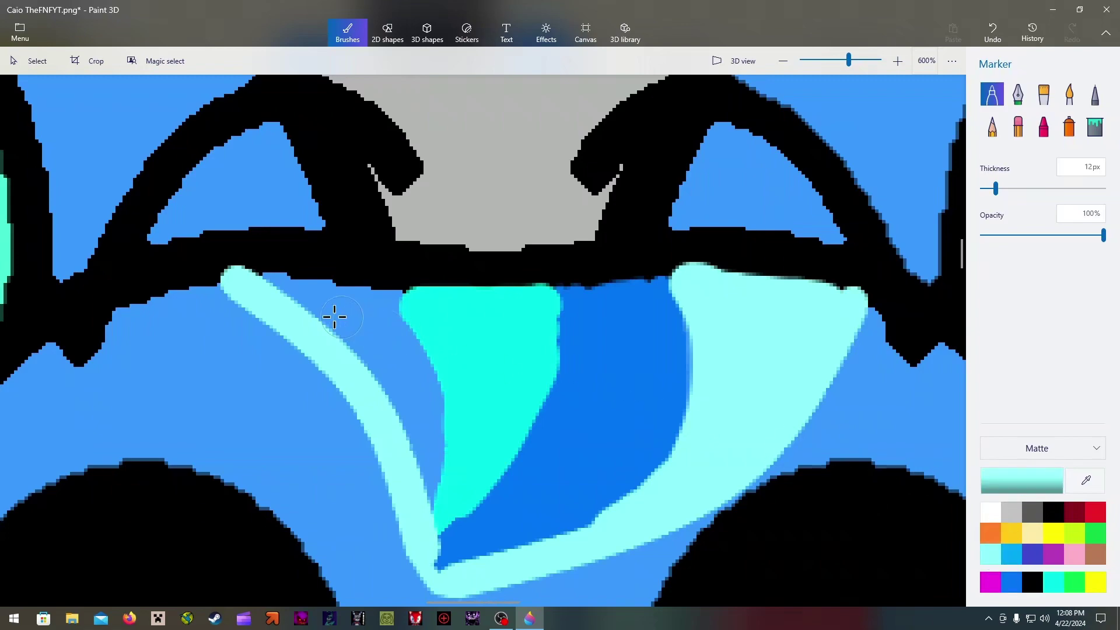
mouse_move(325, 310)
mouse_down()
mouse_move(369, 348)
mouse_move(417, 458)
mouse_move(418, 494)
mouse_move(412, 379)
mouse_move(379, 309)
mouse_move(343, 292)
mouse_move(244, 277)
mouse_up()
drag(394, 304, 391, 333)
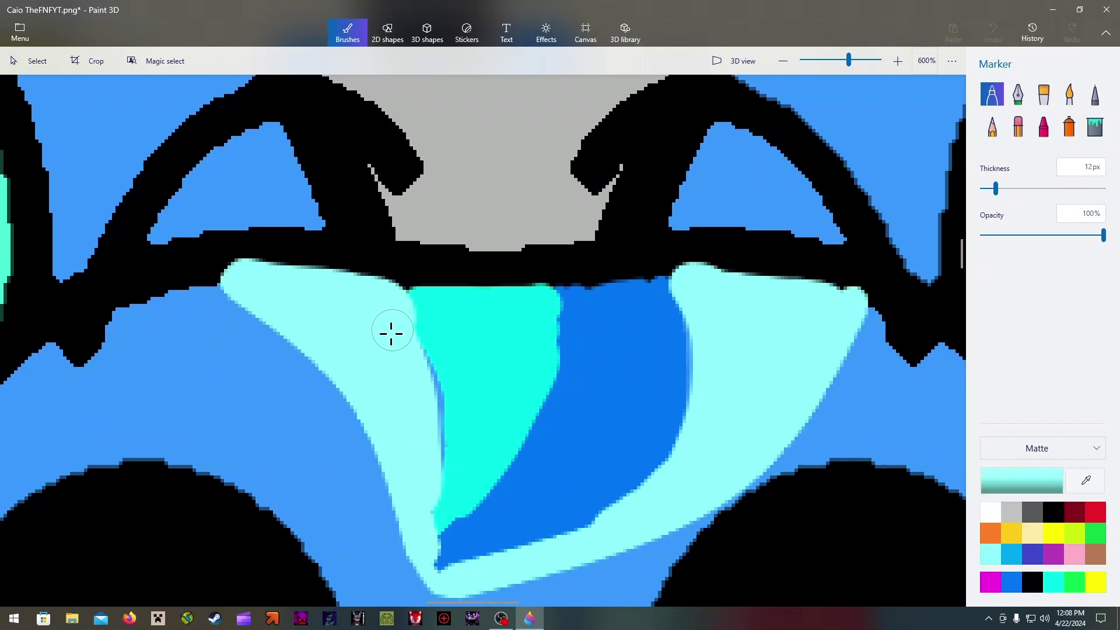
drag(430, 407, 424, 463)
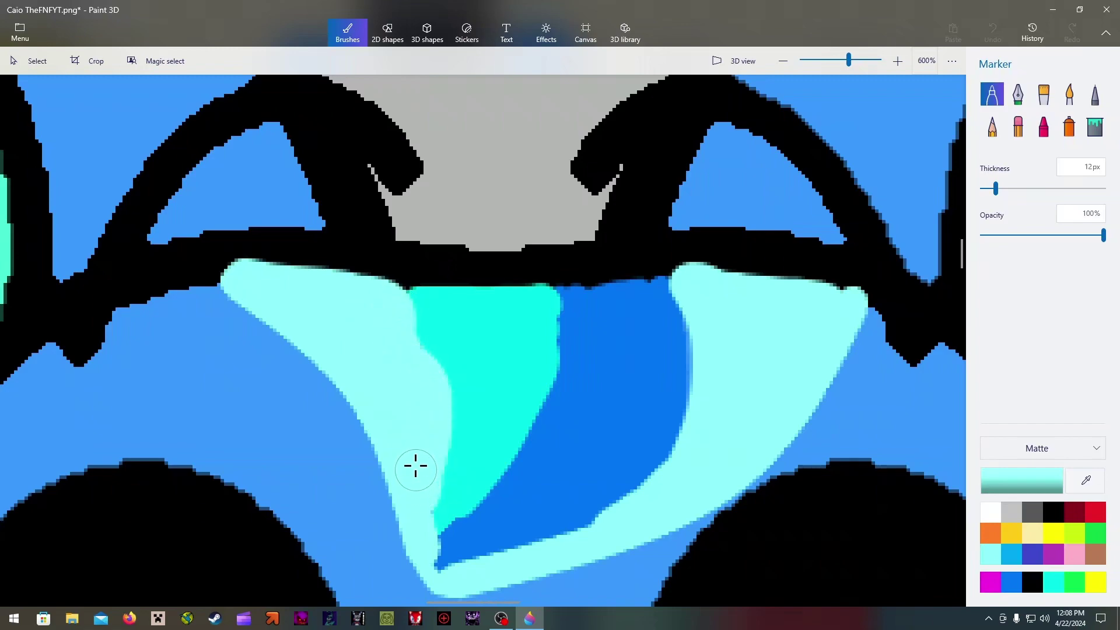
drag(384, 299, 434, 417)
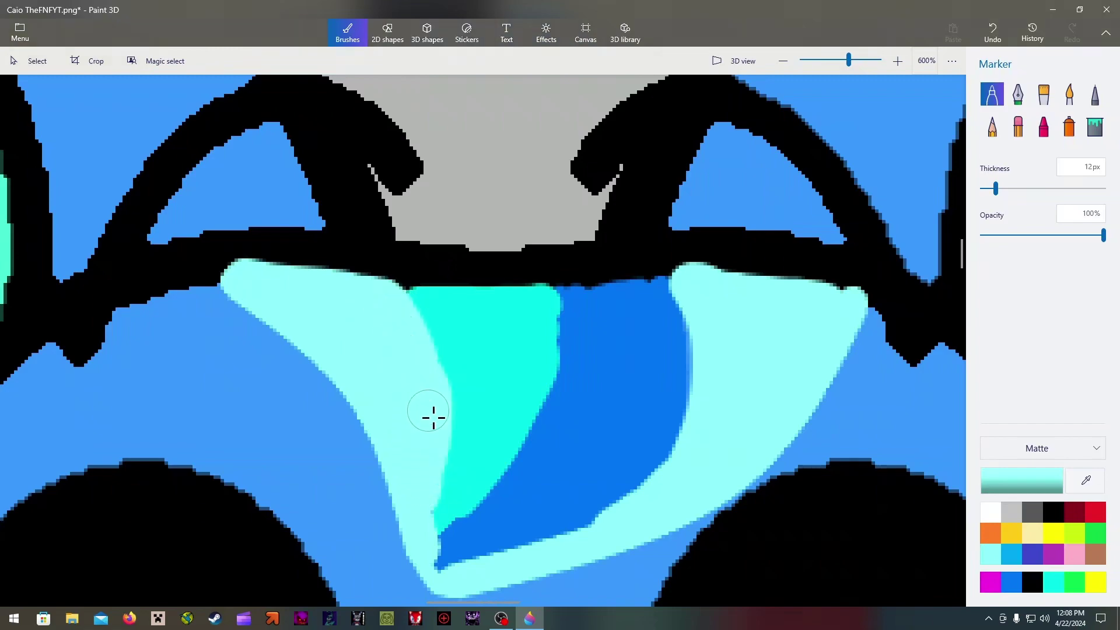
scroll(463, 445, down, 3)
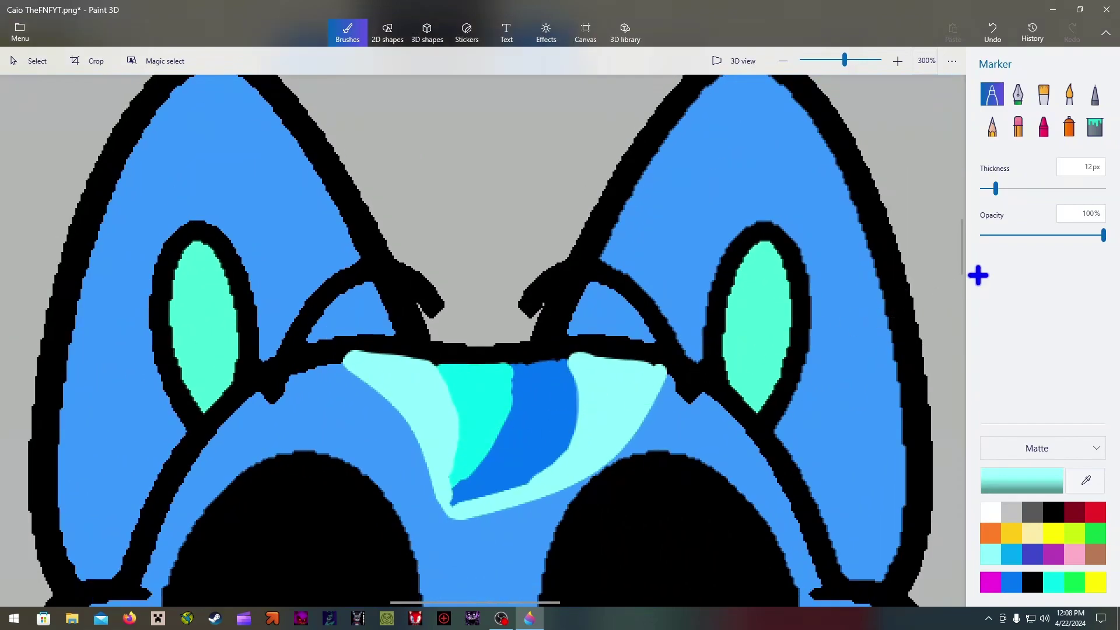
- Draw a large circle with a 10 px aqua outline between the ears, reaching down to the top of the hair tuft
mouse_move(957, 255)
mouse_down()
mouse_move(952, 287)
mouse_move(954, 250)
mouse_up()
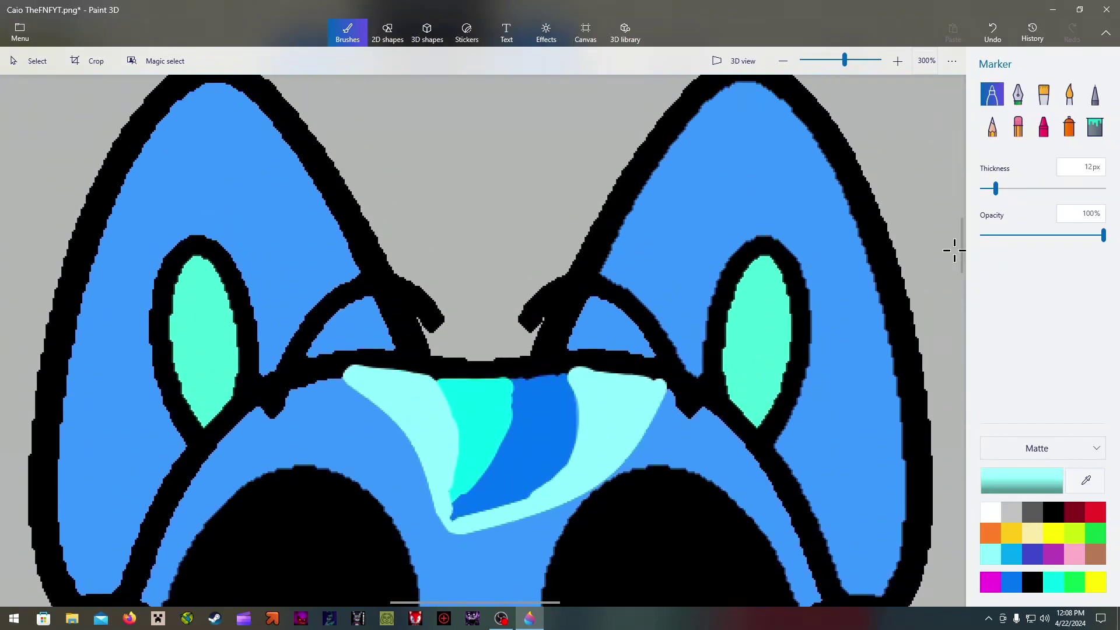
scroll(490, 182, up, 1)
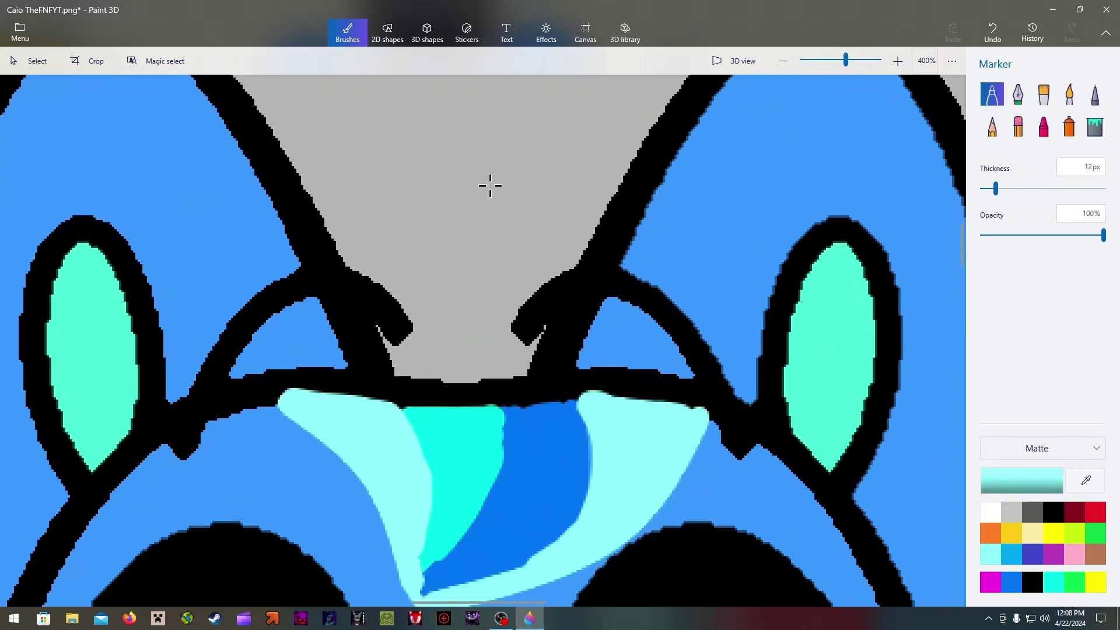
scroll(418, 78, down, 1)
click(387, 32)
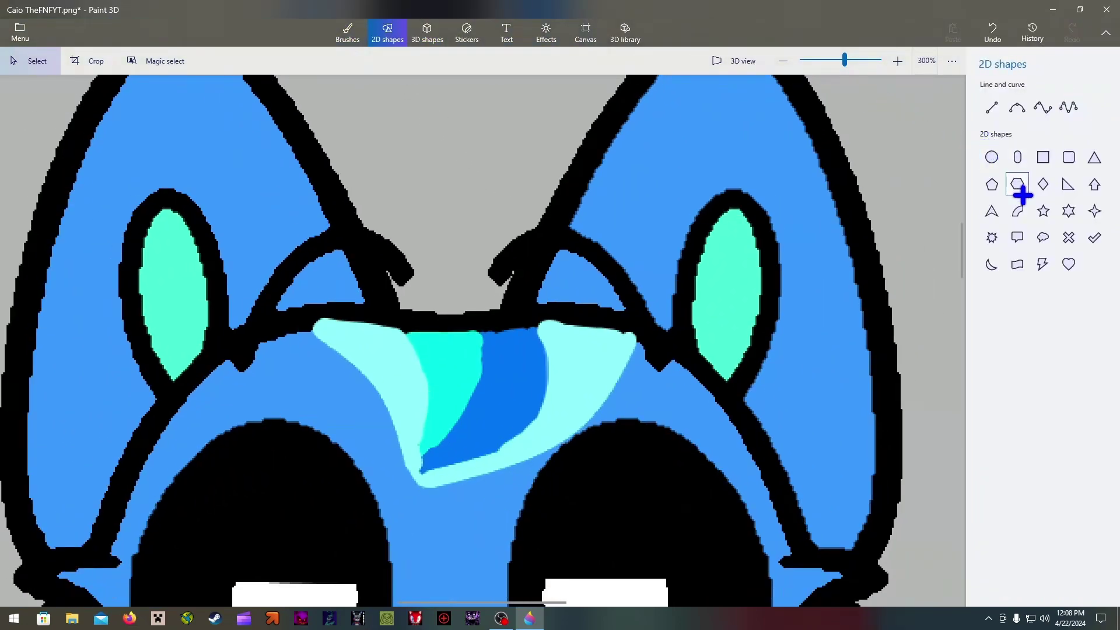
mouse_move(961, 263)
mouse_down()
mouse_move(960, 237)
mouse_move(965, 245)
mouse_up()
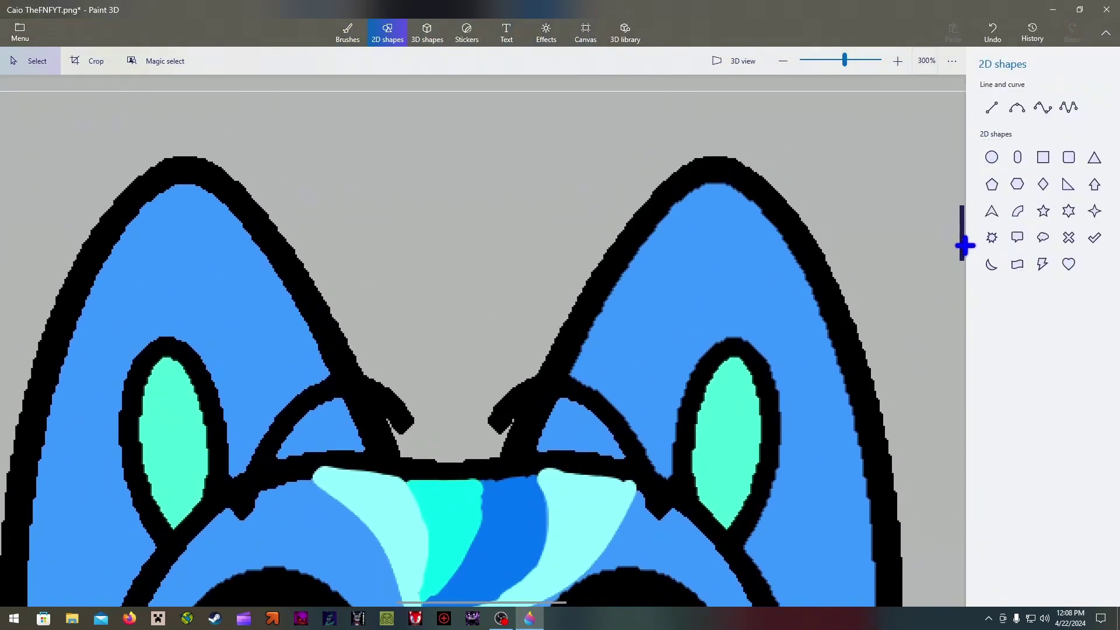
click(991, 157)
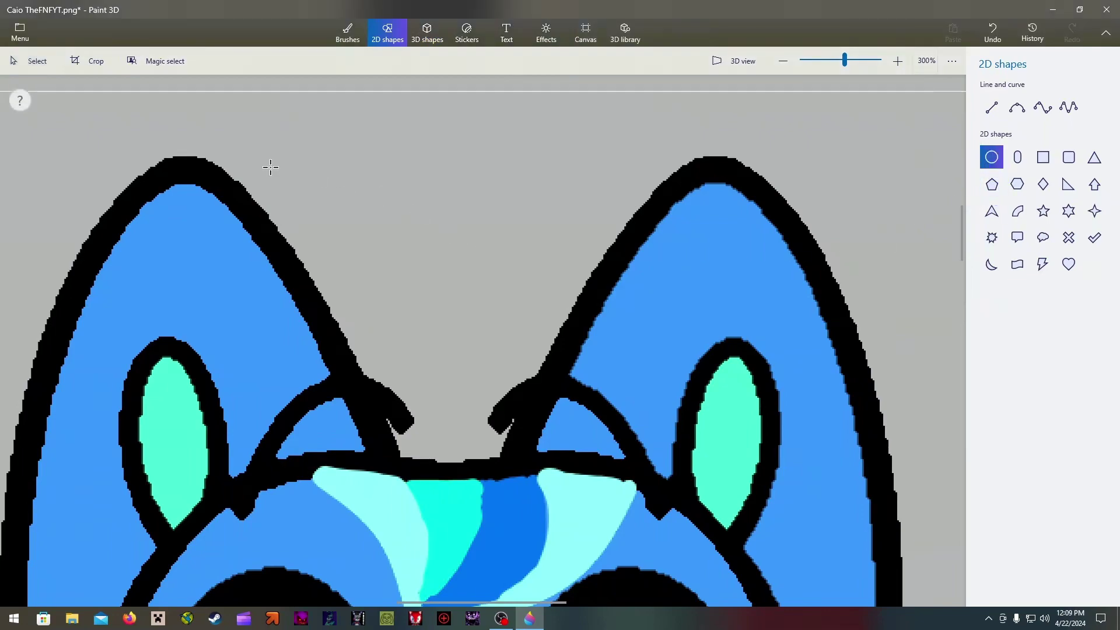
drag(270, 166, 652, 482)
drag(497, 252, 487, 232)
drag(463, 149, 463, 119)
drag(643, 461, 679, 486)
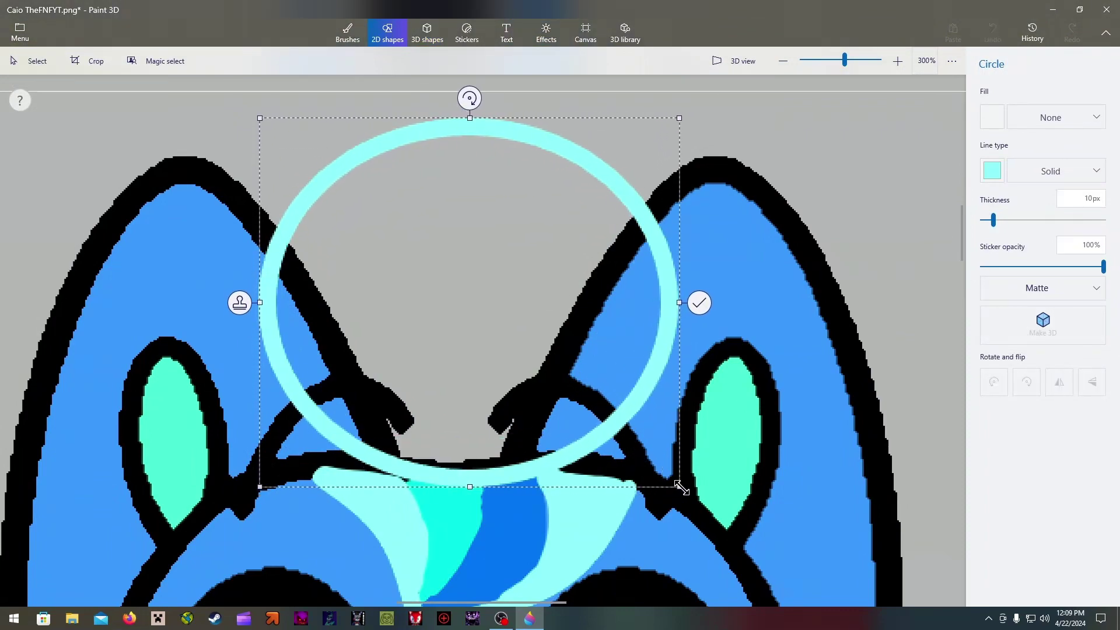
drag(262, 301, 253, 302)
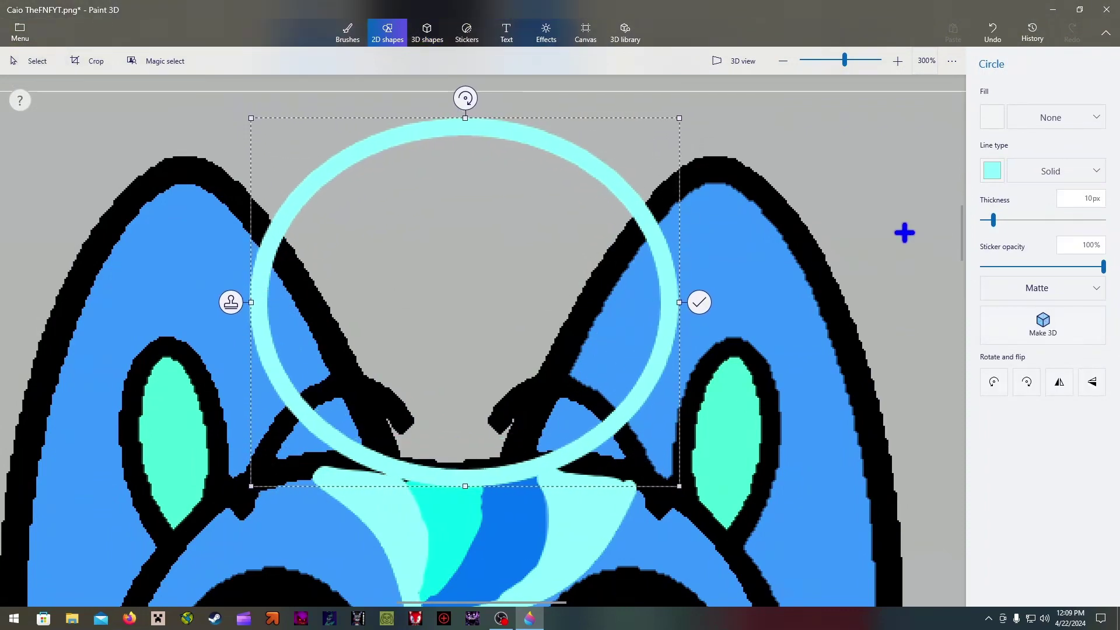
- Recolour the large circle's outline to the tuft's blue and place it on the drawing
click(991, 169)
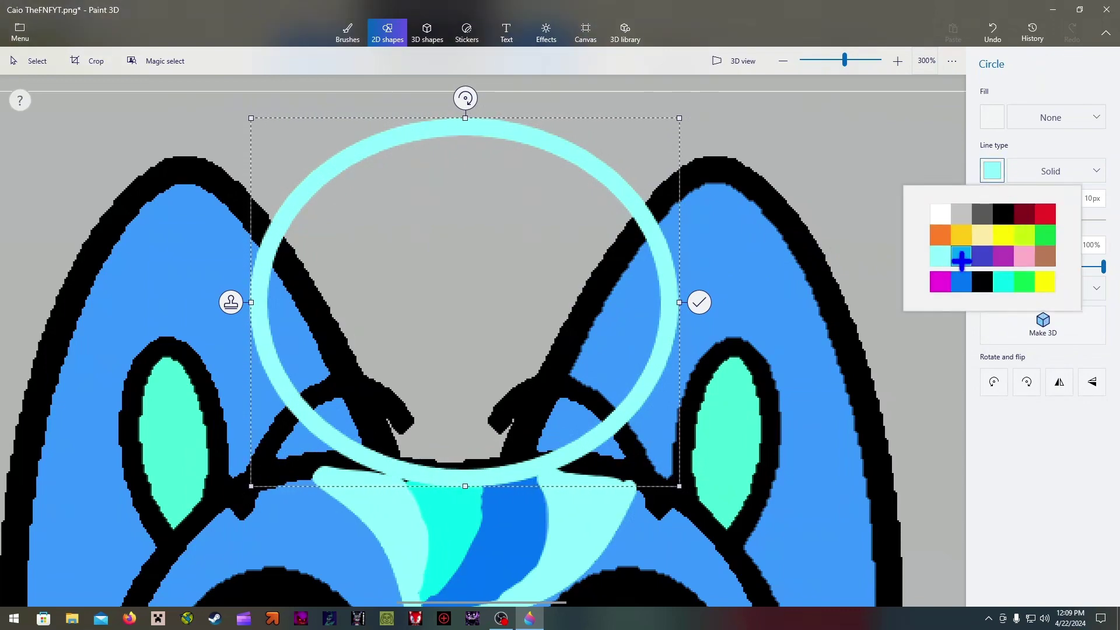
click(961, 255)
click(991, 170)
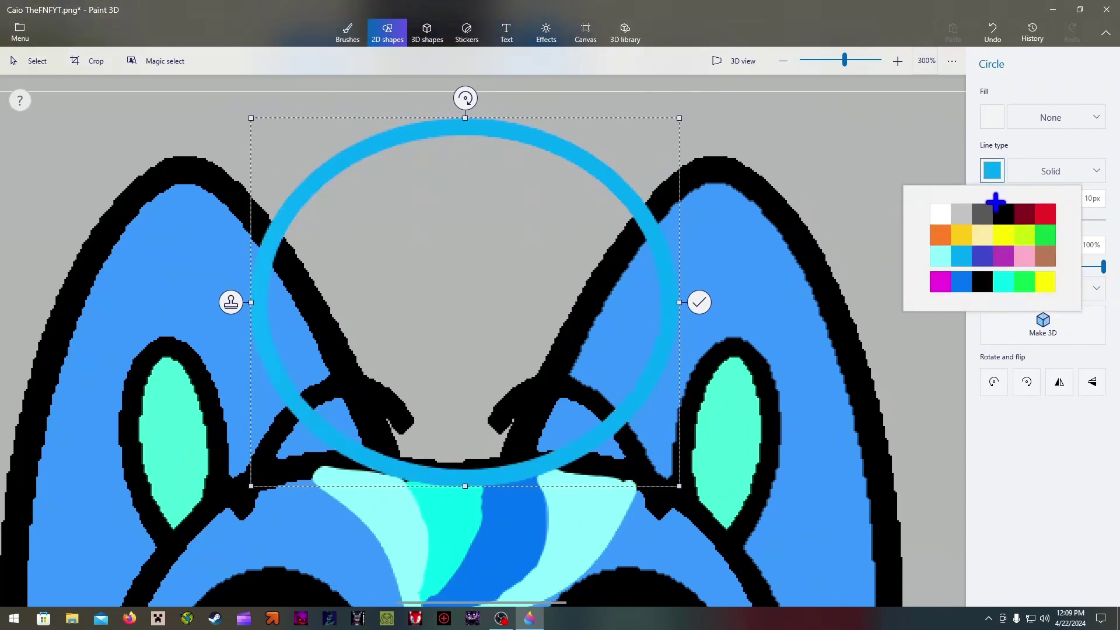
click(965, 284)
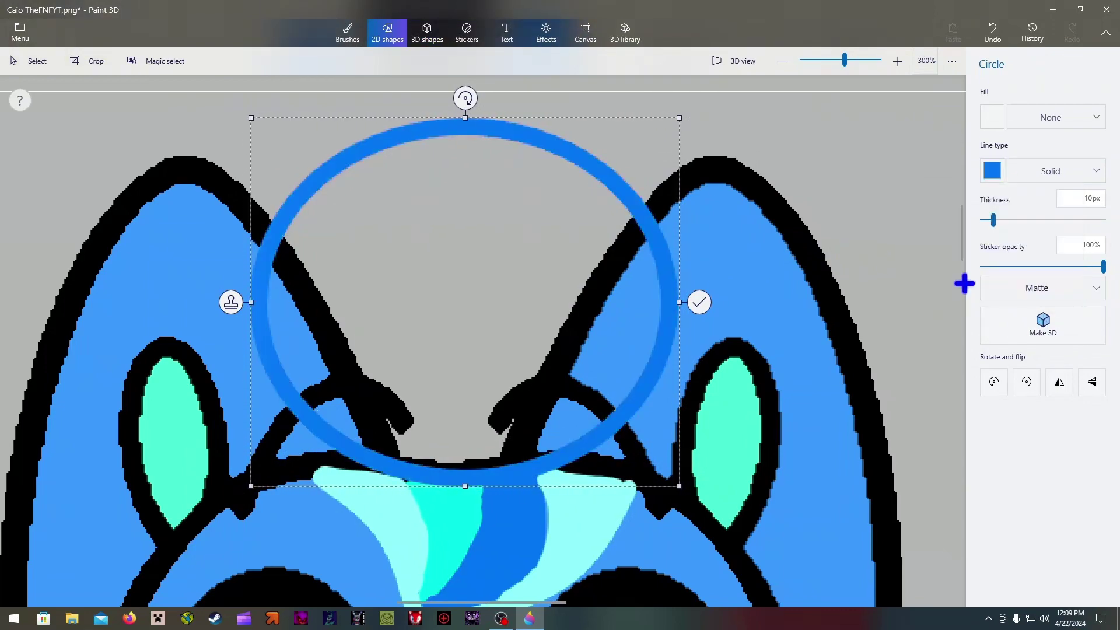
click(880, 193)
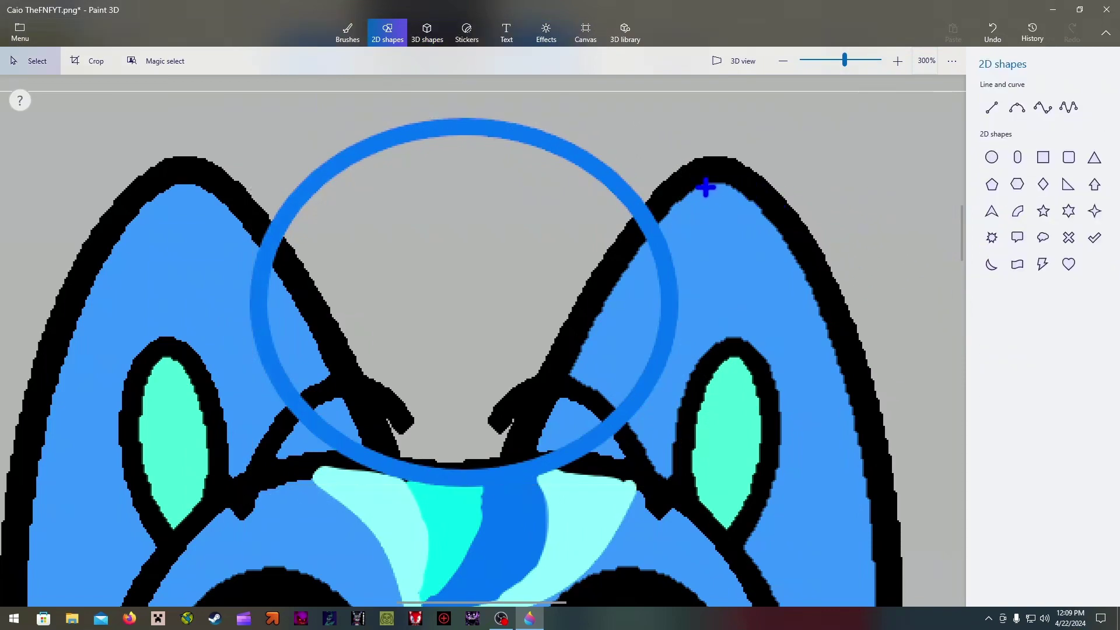
- Add a flat blue ellipse outline as wide as the circle across its lower part, just above the tuft
click(991, 157)
drag(250, 344, 682, 499)
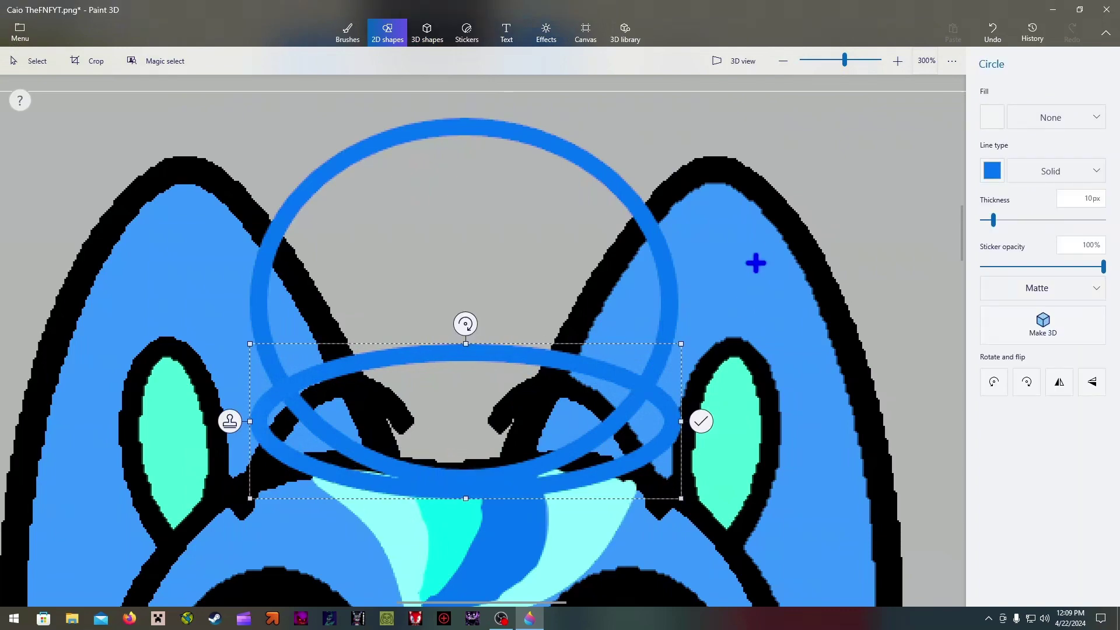
click(664, 143)
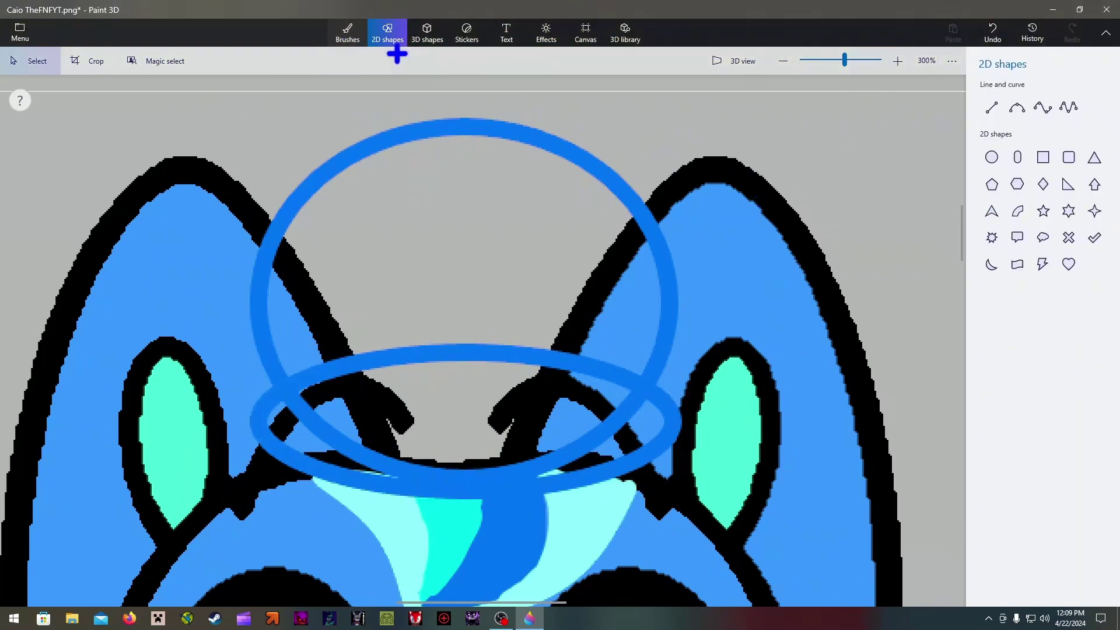
- Try filling the grey area inside the circle above the ellipse with blue, and undo it
click(348, 32)
click(1012, 581)
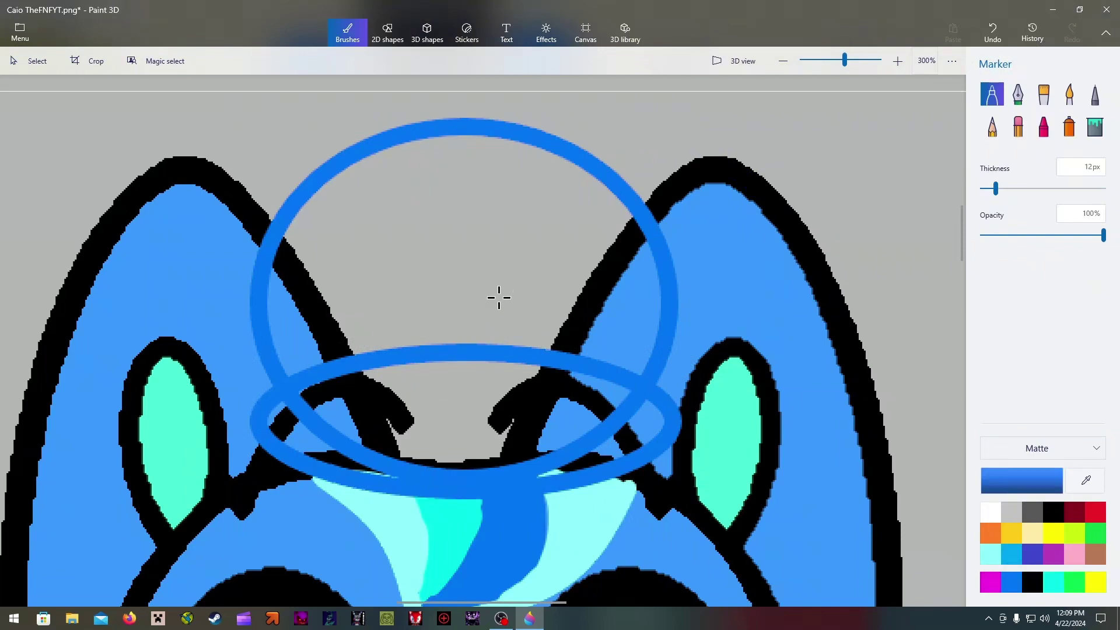
click(1095, 126)
click(550, 257)
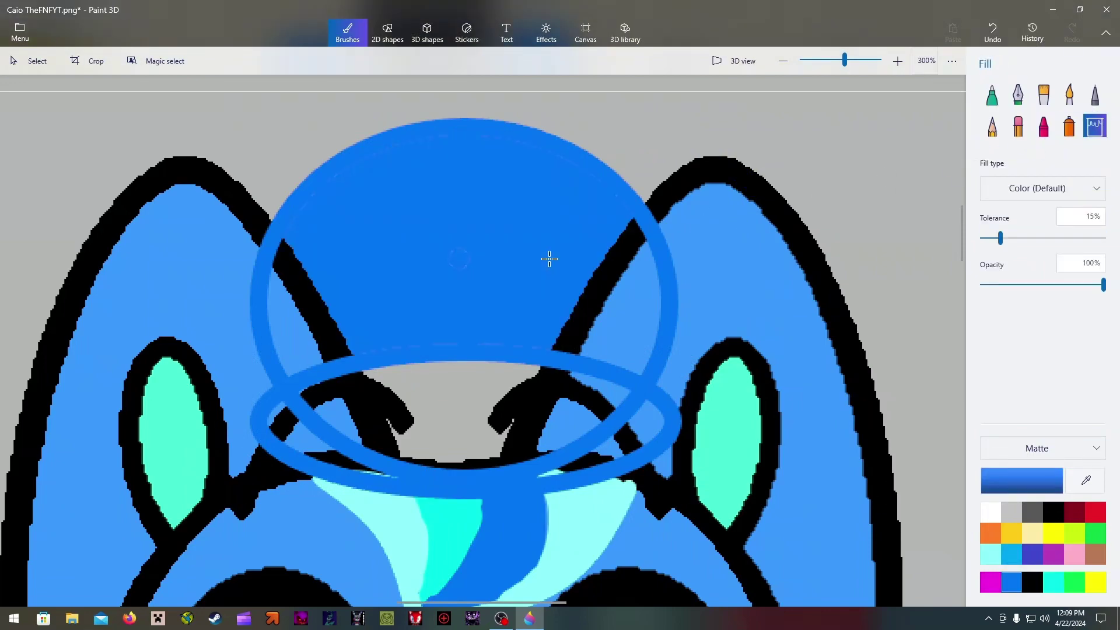
click(538, 250)
key(ctrl+z)
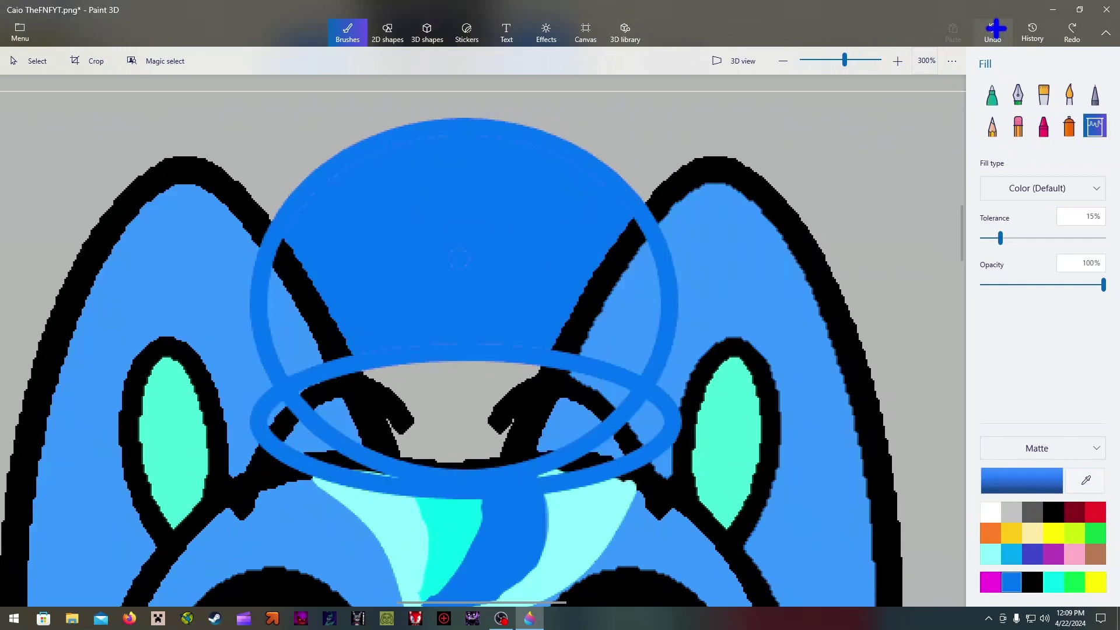
key(ctrl+z)
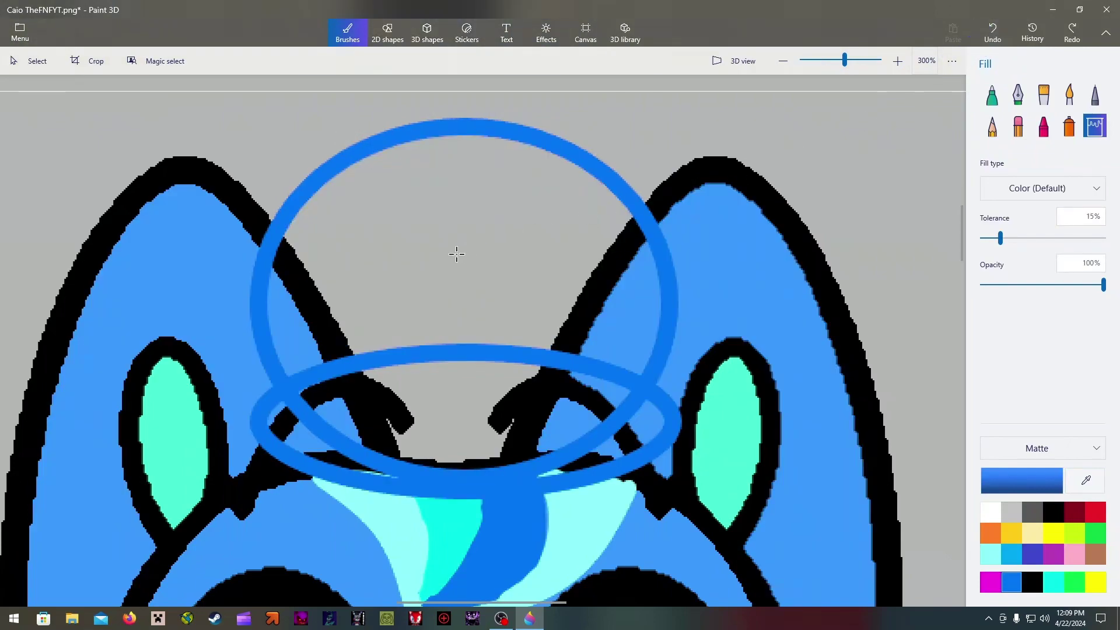
- Fill the grey areas inside the circle and the ellipse between the ears with blue
click(455, 251)
click(619, 297)
click(992, 30)
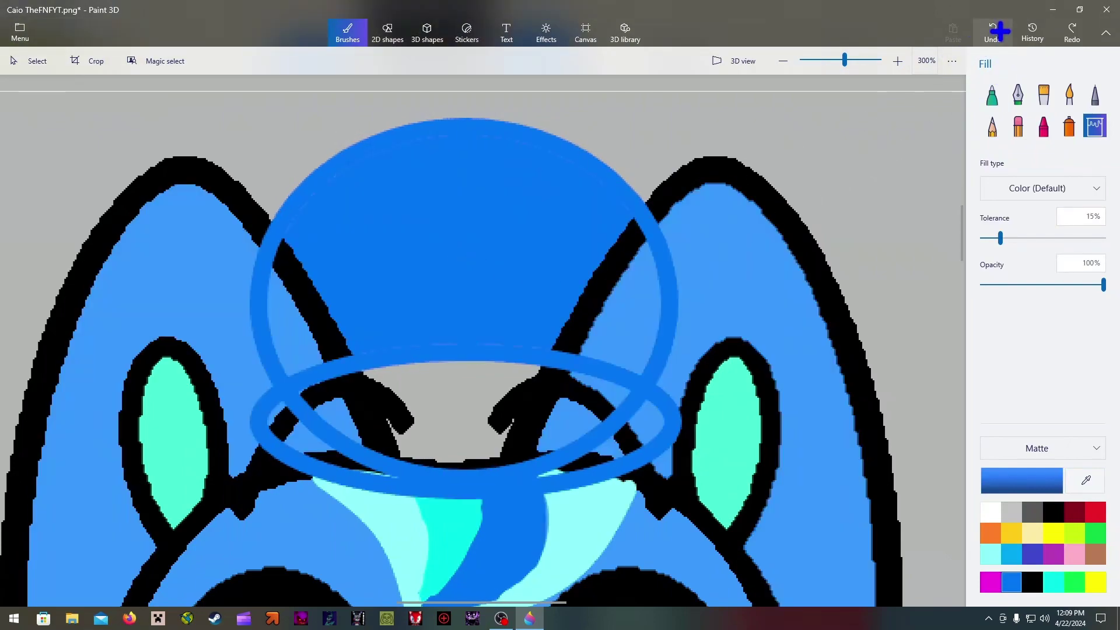
click(444, 401)
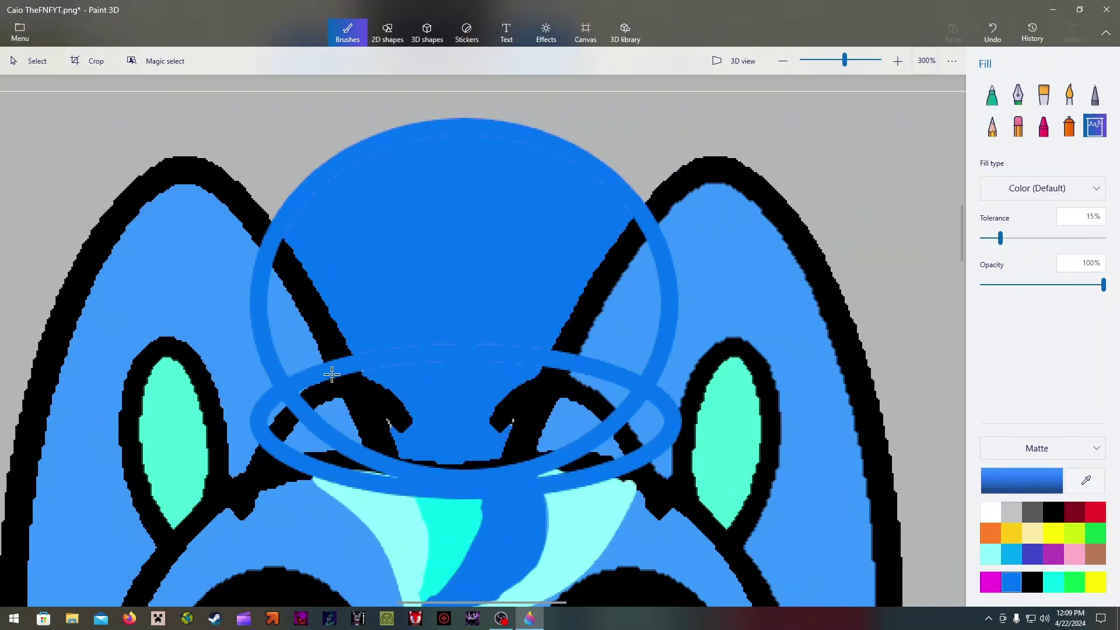
- Undo the blue fills together with the circle and ellipse outlines between the ears
click(992, 30)
click(992, 30)
click(993, 30)
click(992, 31)
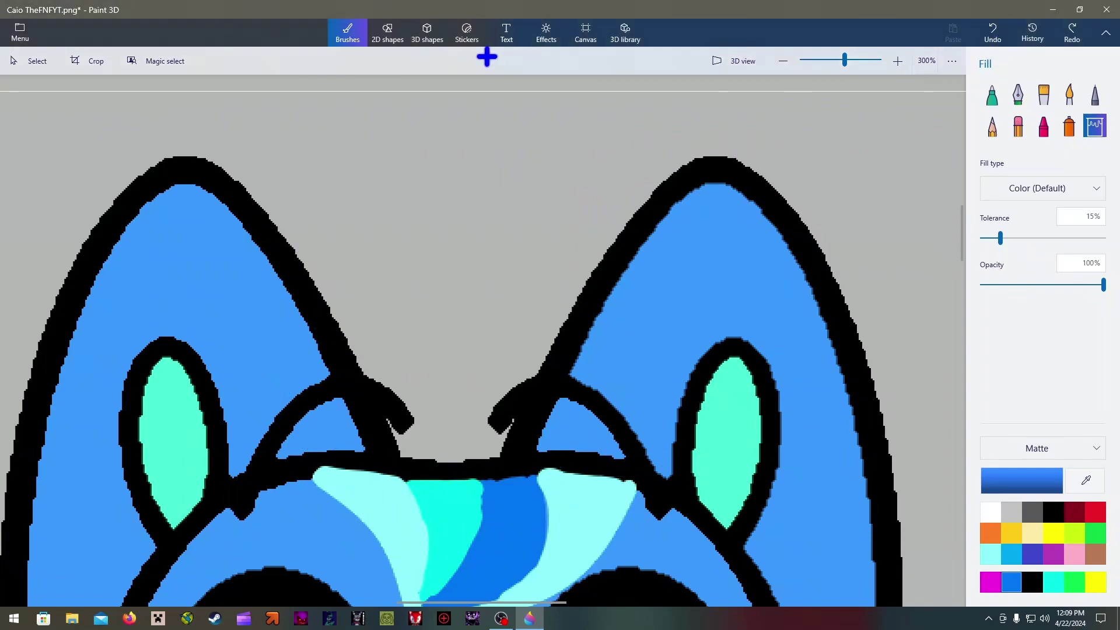
- Draw a smaller circle with a 10 px blue outline between the ears and fit it just above the tuft
click(388, 30)
click(990, 158)
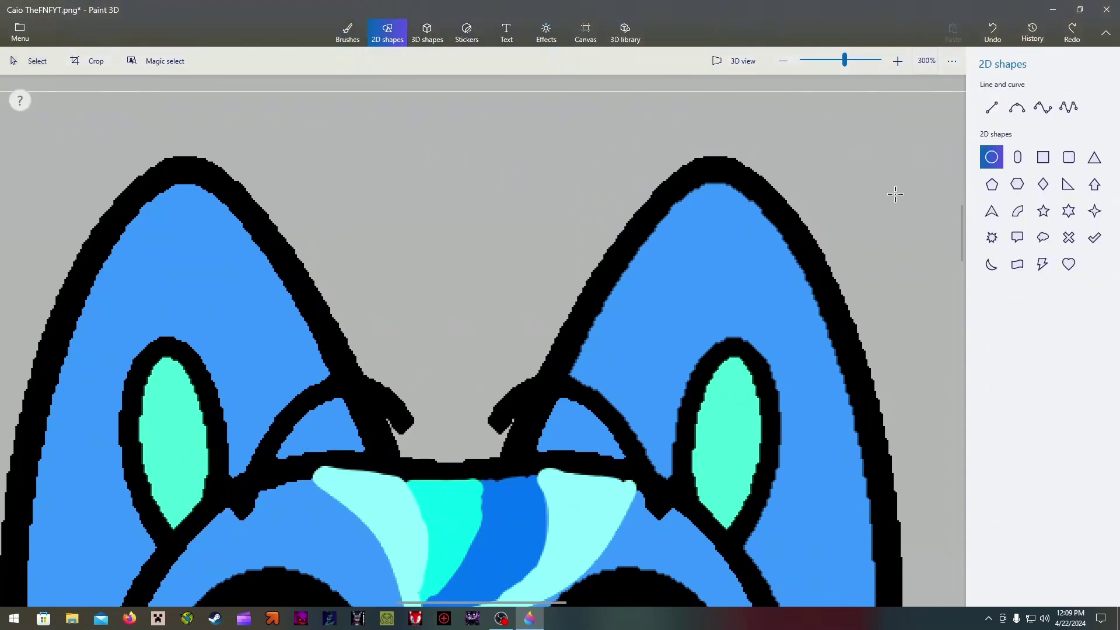
drag(267, 231, 601, 483)
drag(432, 226, 433, 206)
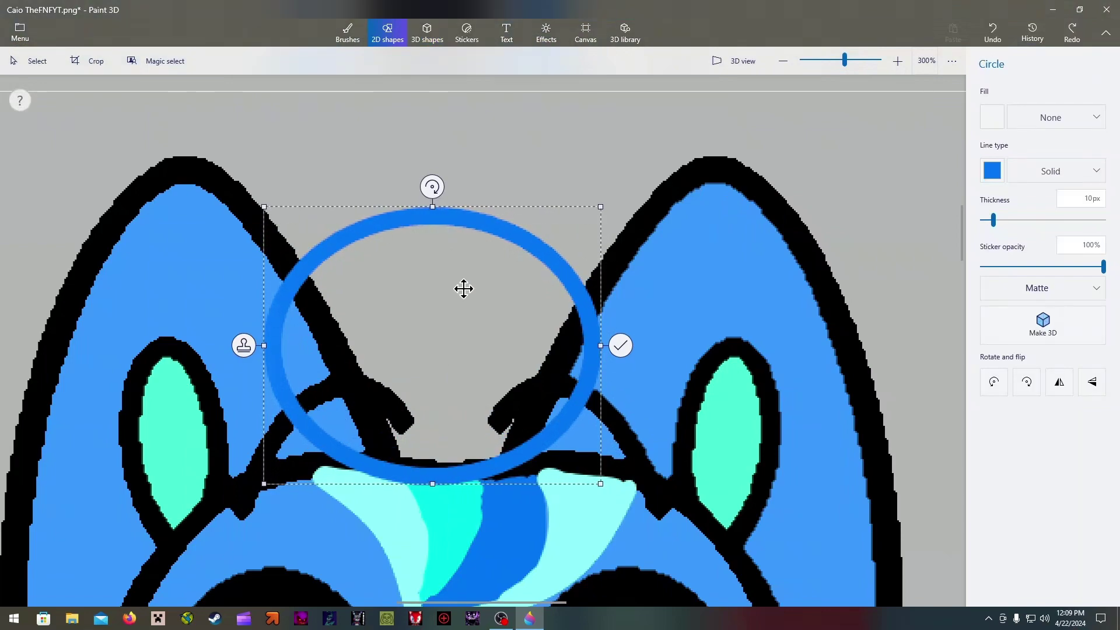
drag(611, 468, 638, 469)
drag(537, 406, 546, 351)
- Make the circle's outline black, stretch it taller, and place it so its base overlaps the top of the tuft
click(992, 170)
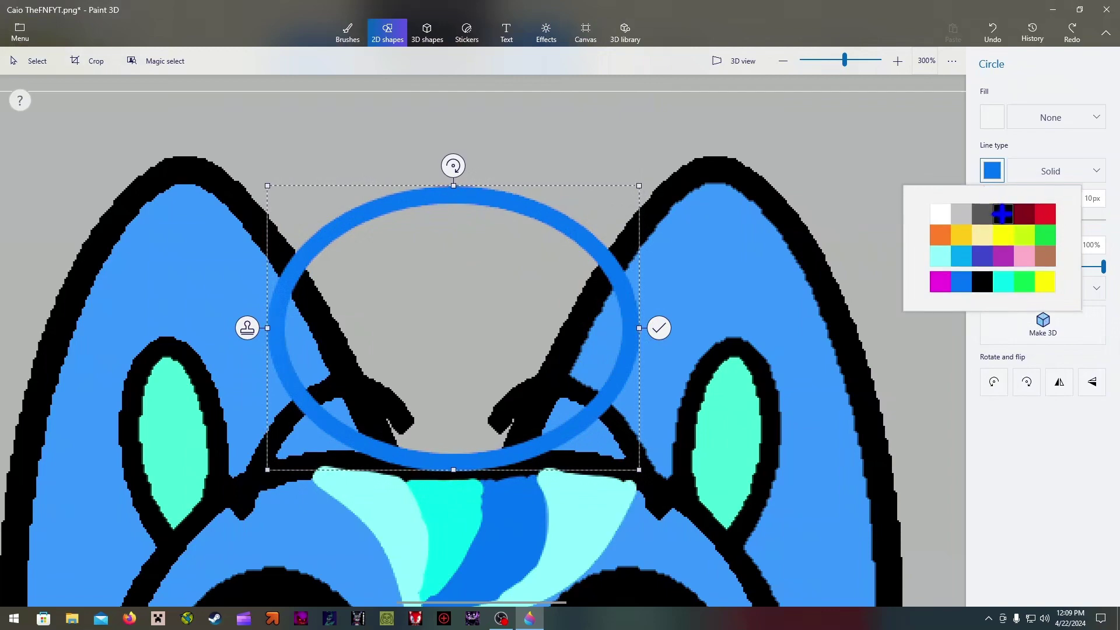
click(990, 213)
drag(453, 185, 445, 155)
drag(429, 331, 421, 355)
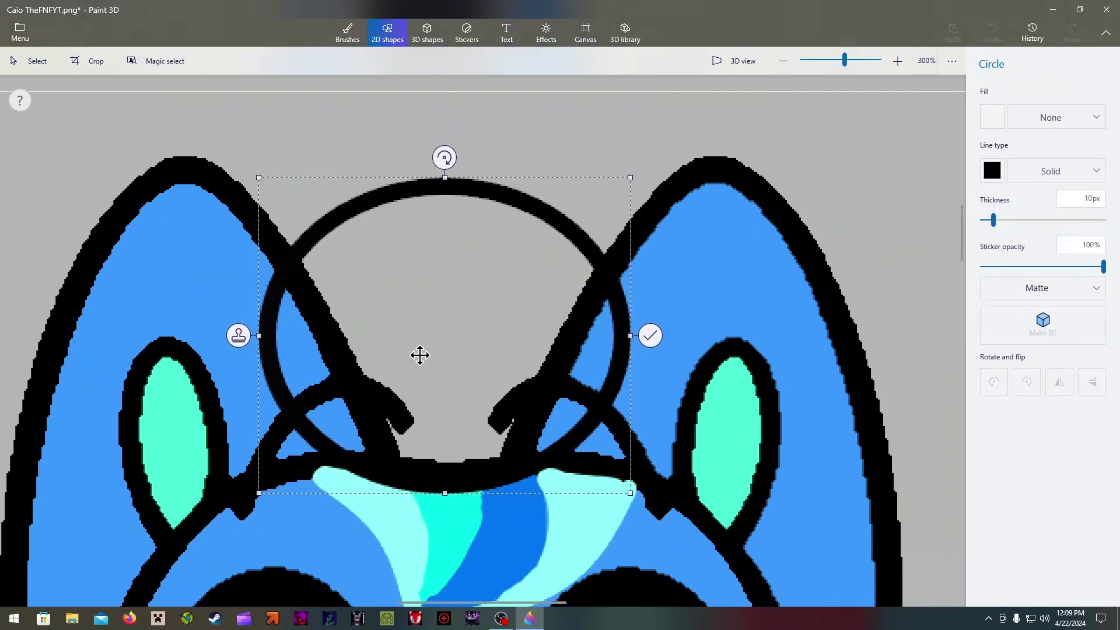
click(820, 280)
- Try adding a black ellipse over the upper part of the tuft, and undo it along with the circle
drag(265, 376, 604, 563)
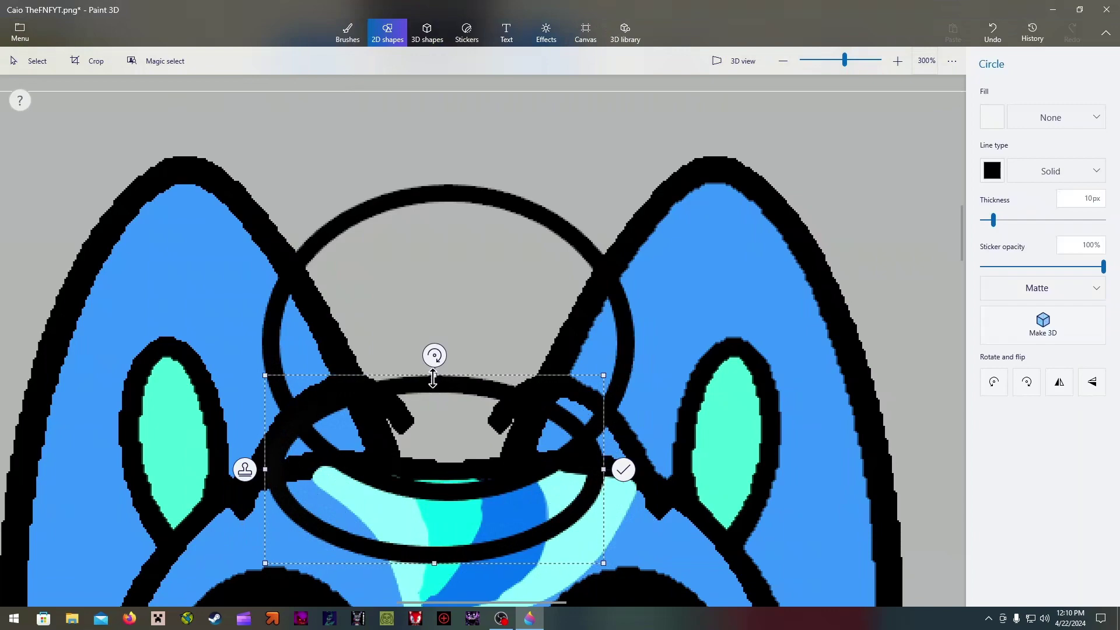
click(990, 35)
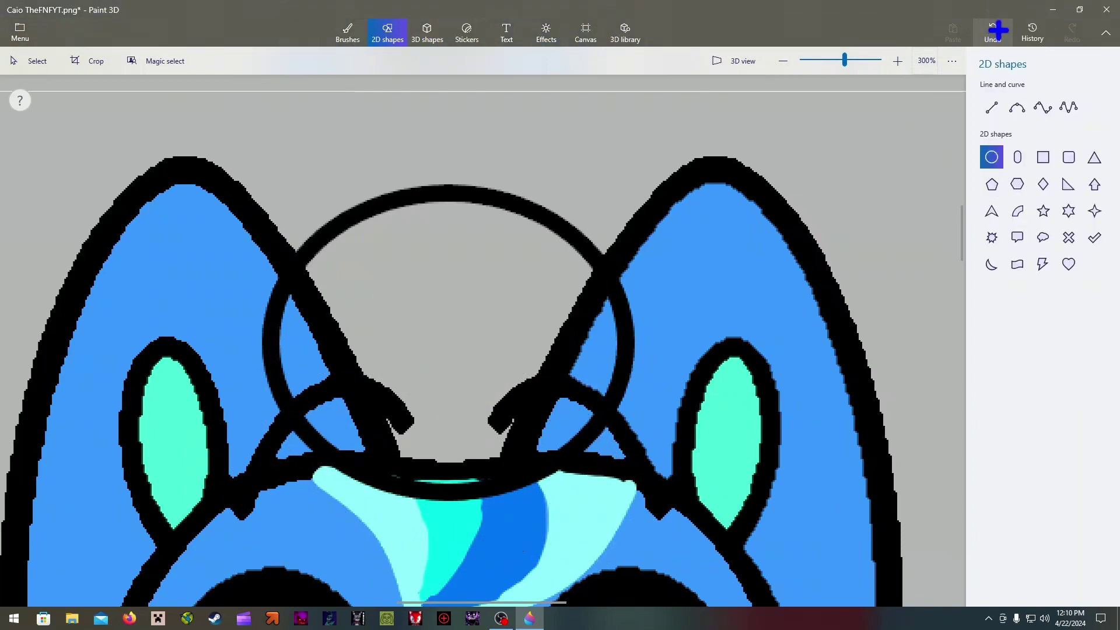
click(995, 31)
- Try a 10 px black 3-point curve arching high between the ears, and undo it
click(1016, 108)
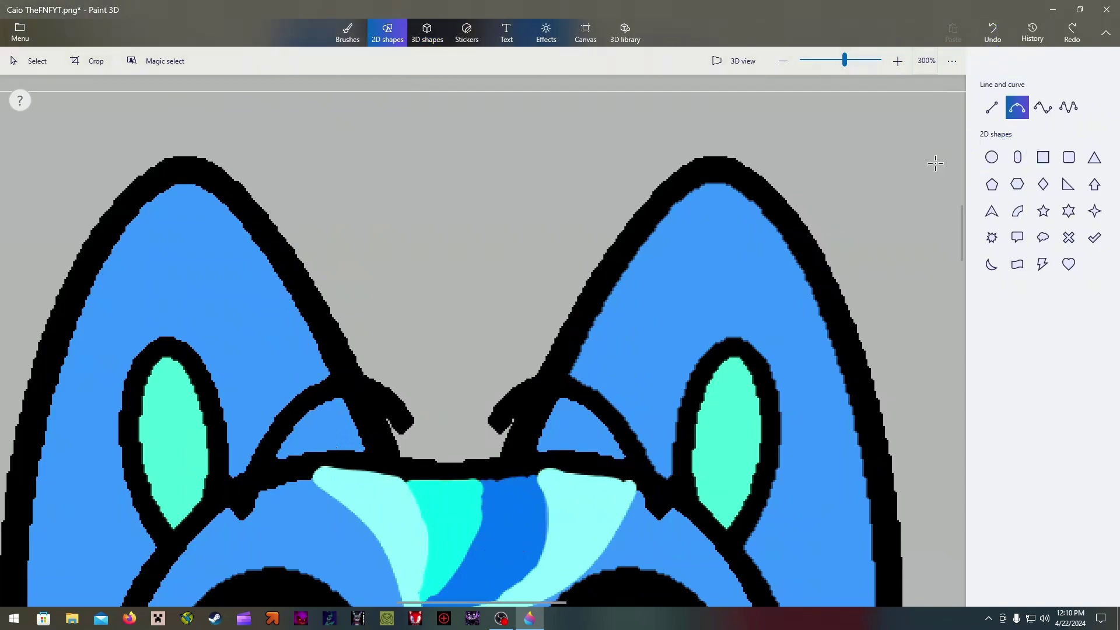
mouse_move(246, 456)
mouse_down()
mouse_move(519, 233)
mouse_move(662, 430)
mouse_move(620, 464)
mouse_up()
drag(434, 413, 432, 175)
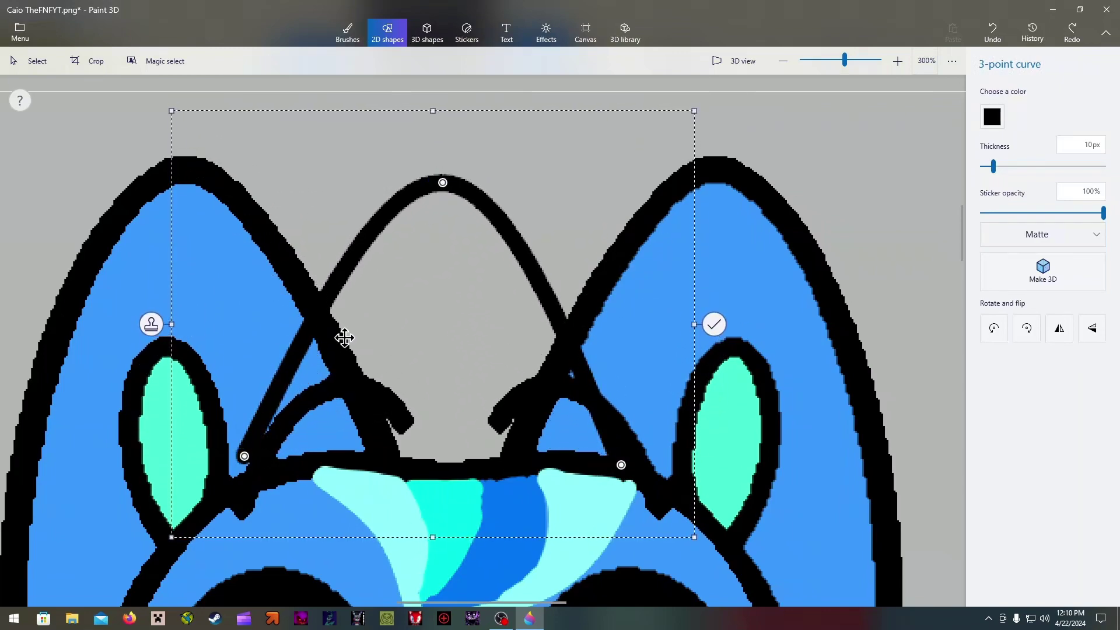
click(993, 28)
- Draw a 10 px black 4-point curve arching between the ears, with its ends at the ears' inner lower corners
click(1043, 107)
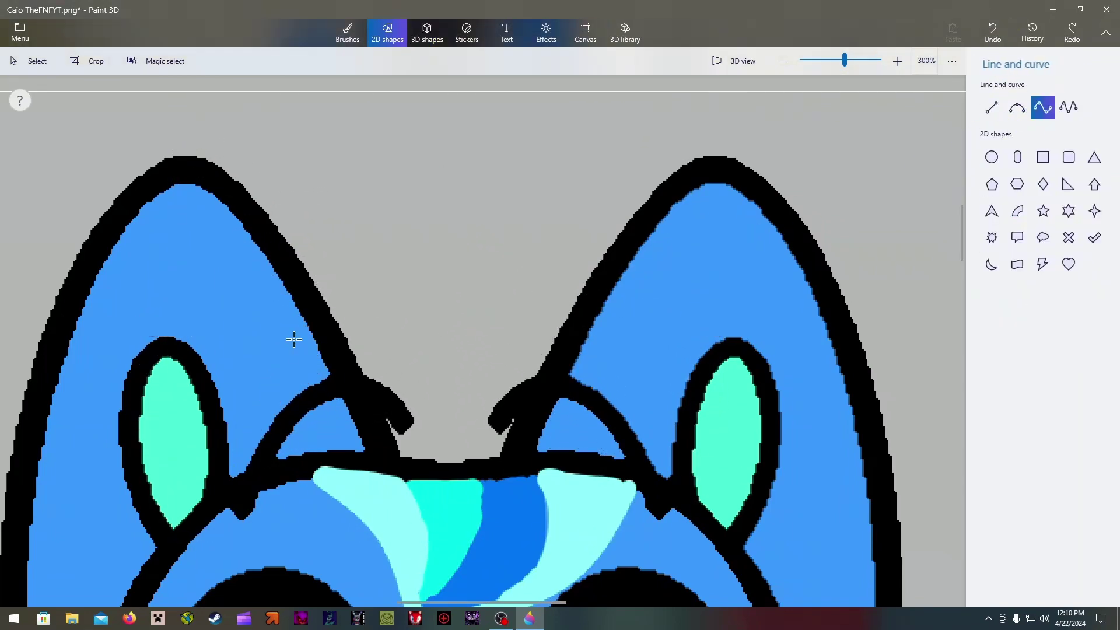
mouse_move(239, 472)
mouse_down()
mouse_move(624, 413)
mouse_move(670, 425)
mouse_move(691, 405)
mouse_up()
drag(546, 464, 503, 229)
mouse_move(383, 408)
mouse_down()
mouse_move(362, 310)
mouse_move(368, 377)
mouse_move(387, 400)
mouse_move(370, 251)
mouse_move(391, 207)
mouse_up()
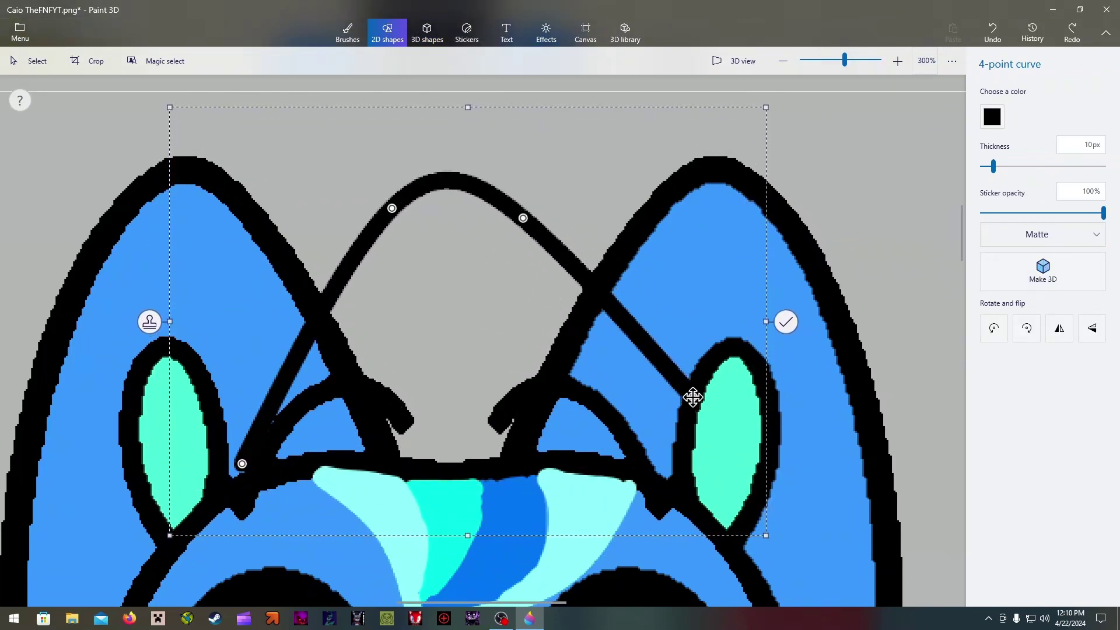
drag(693, 396, 651, 470)
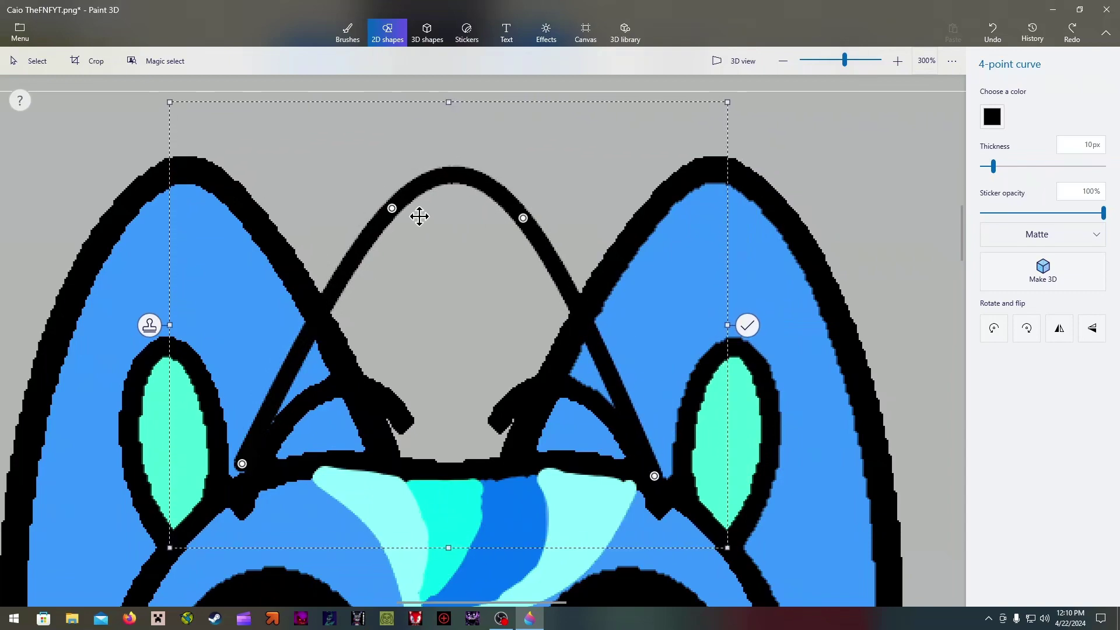
- Widen both shoulders of the curve into a rounded dome, join its left end to the head outline, and place it
drag(392, 204, 318, 214)
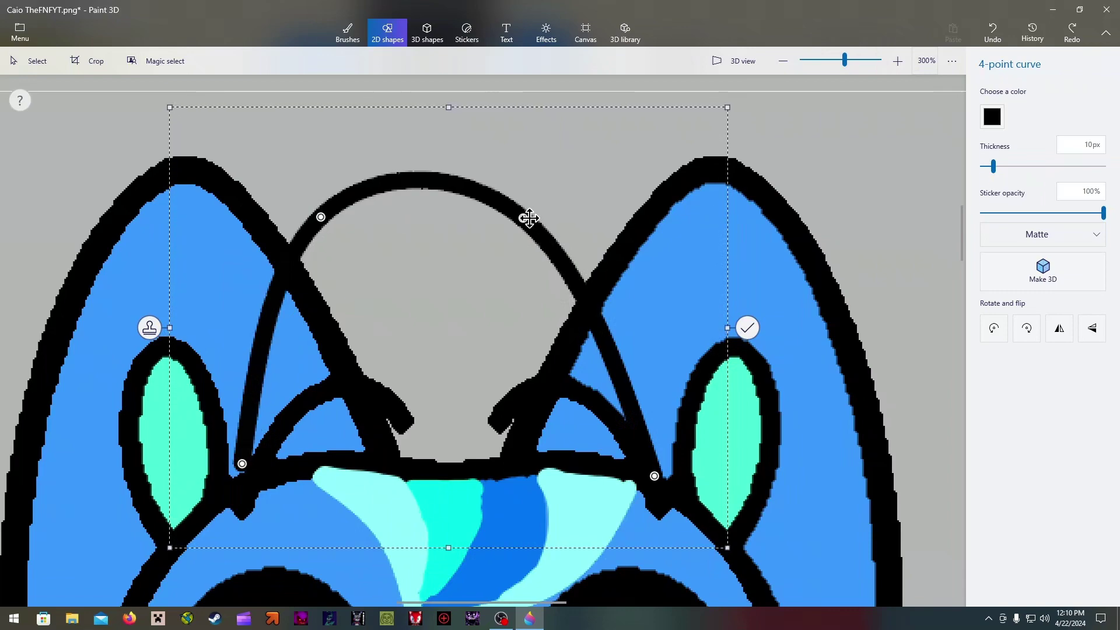
drag(522, 218, 567, 207)
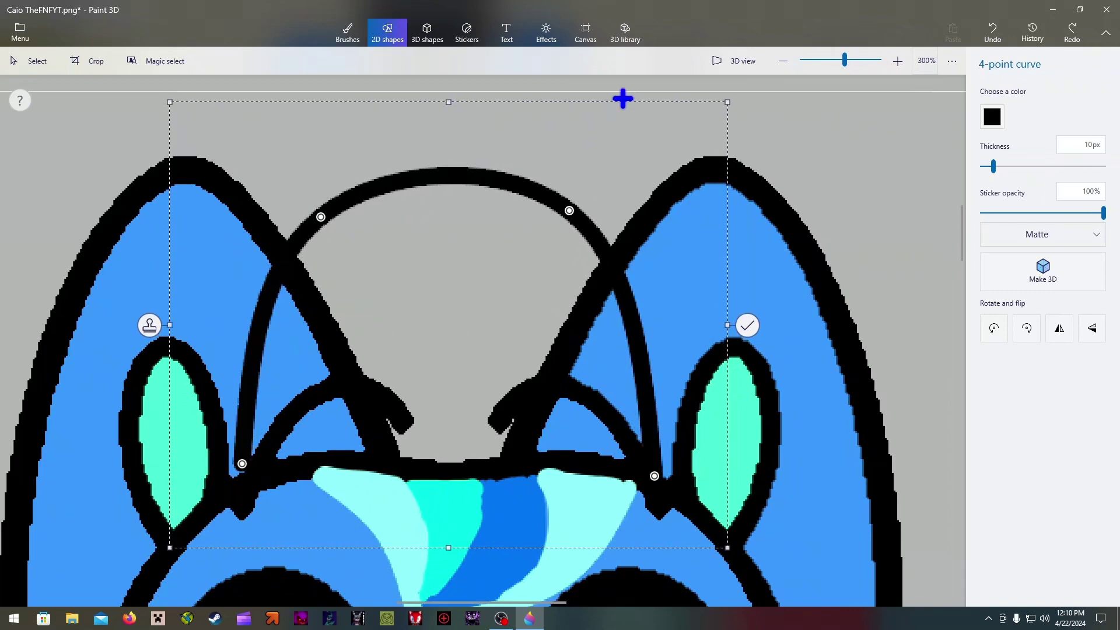
drag(242, 461, 239, 471)
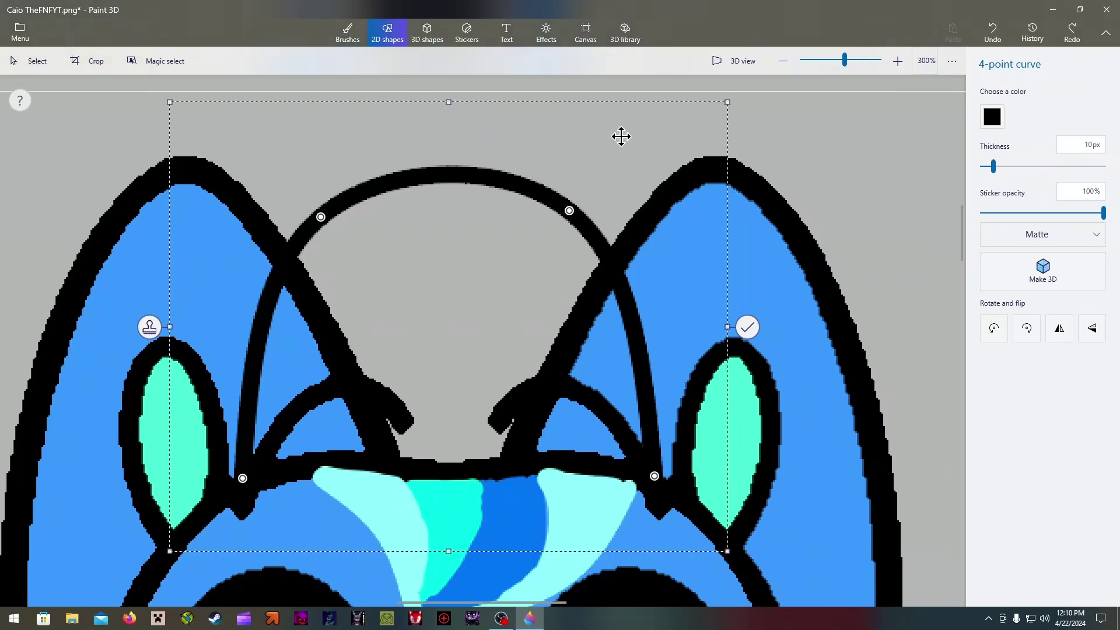
click(920, 124)
click(344, 33)
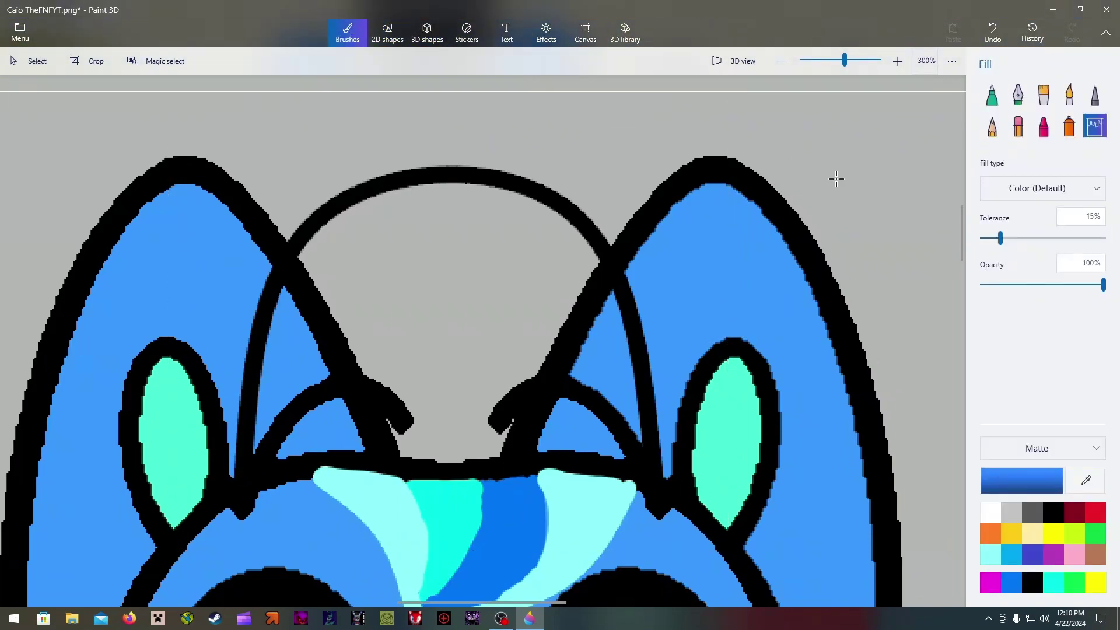
- Try filling the dome between the ears with blue 0075f3, and undo the fill
click(1025, 477)
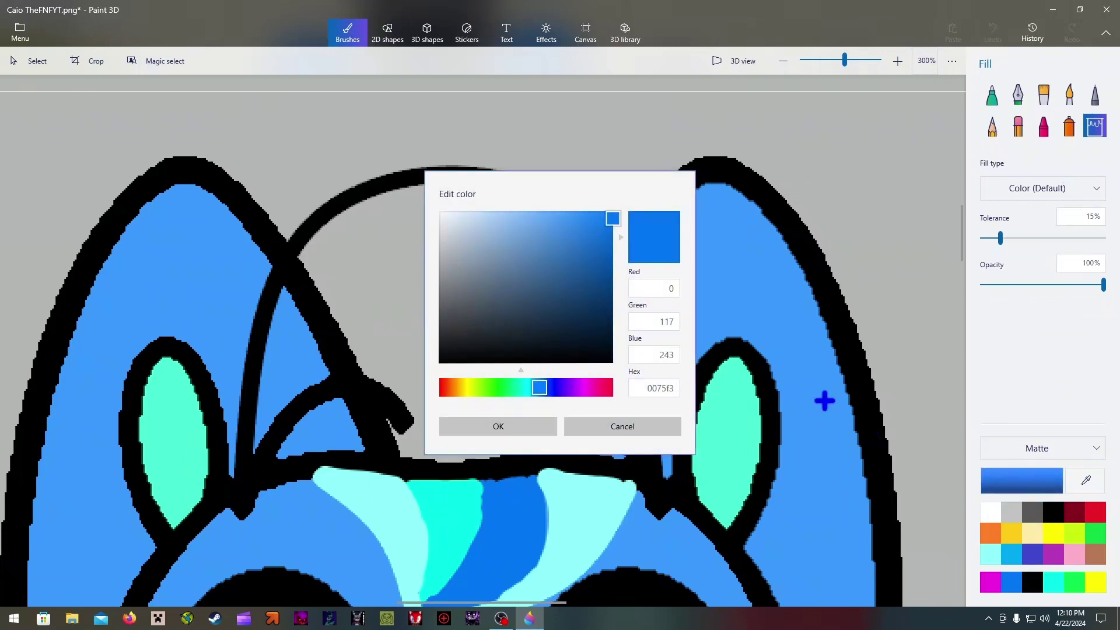
click(516, 426)
click(460, 301)
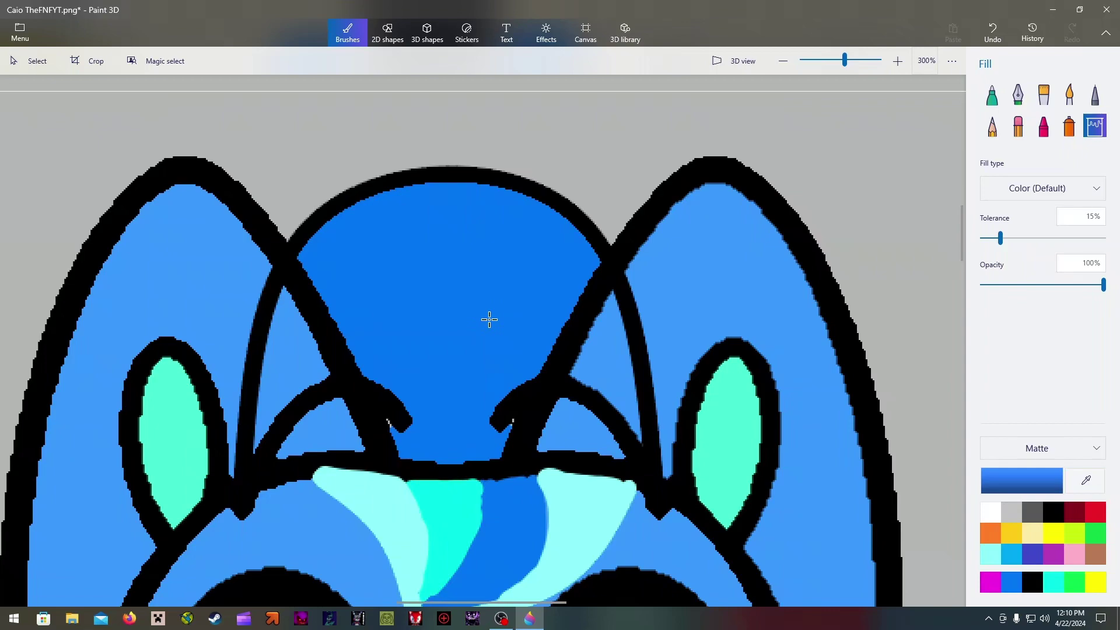
click(995, 33)
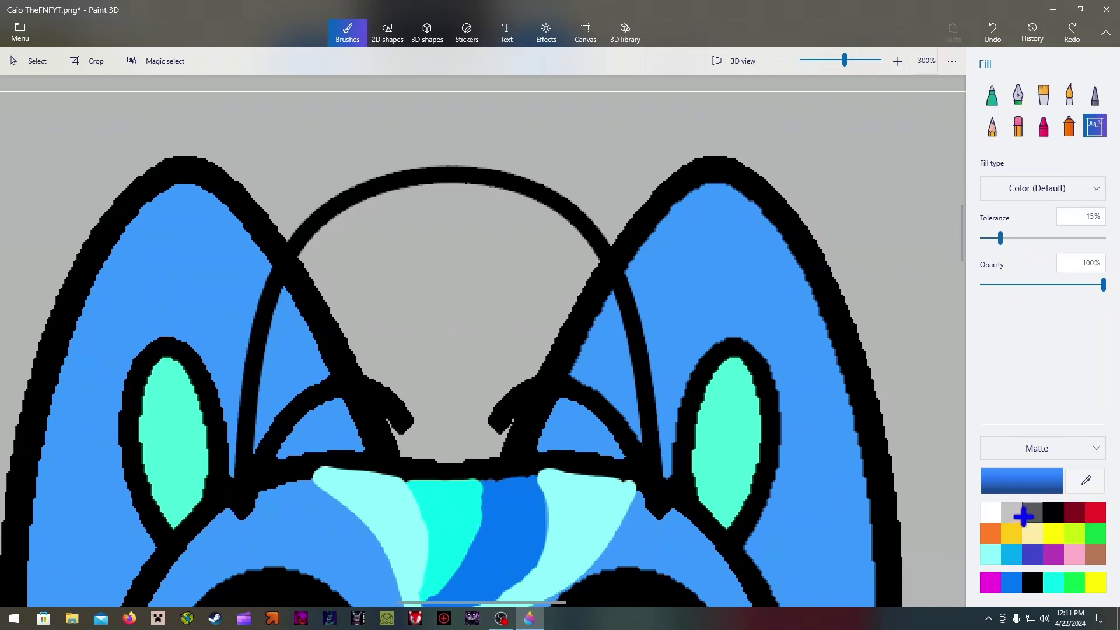
- Mix the deep blue 0033ff and fill the main area of the dome between the ears with it
click(986, 476)
mouse_move(606, 221)
mouse_down()
mouse_move(563, 205)
mouse_move(593, 231)
mouse_up()
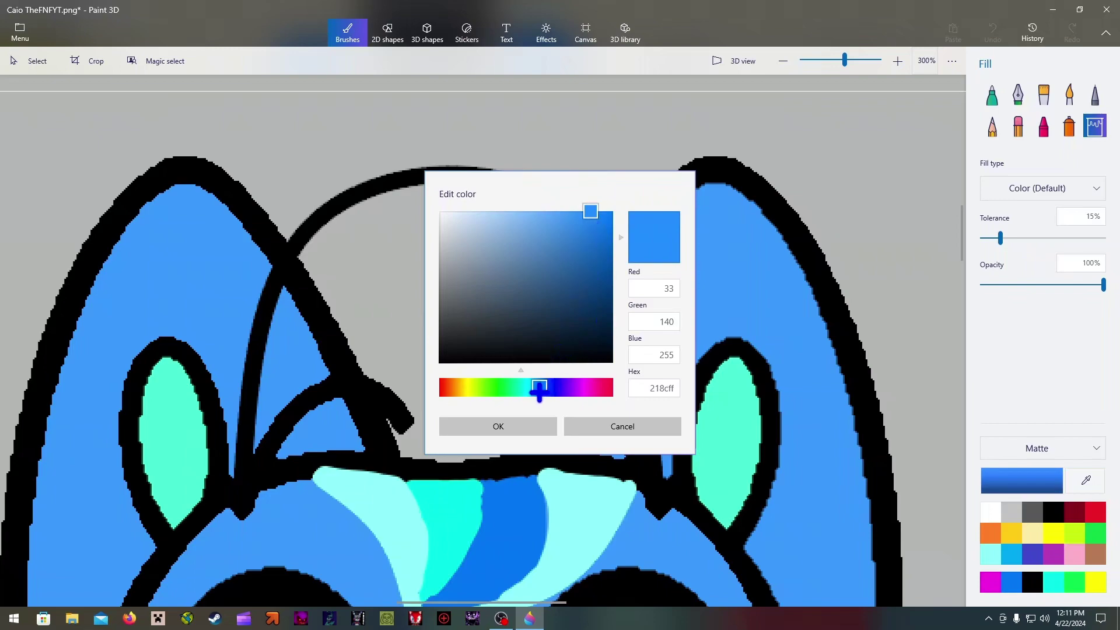
drag(539, 392, 549, 389)
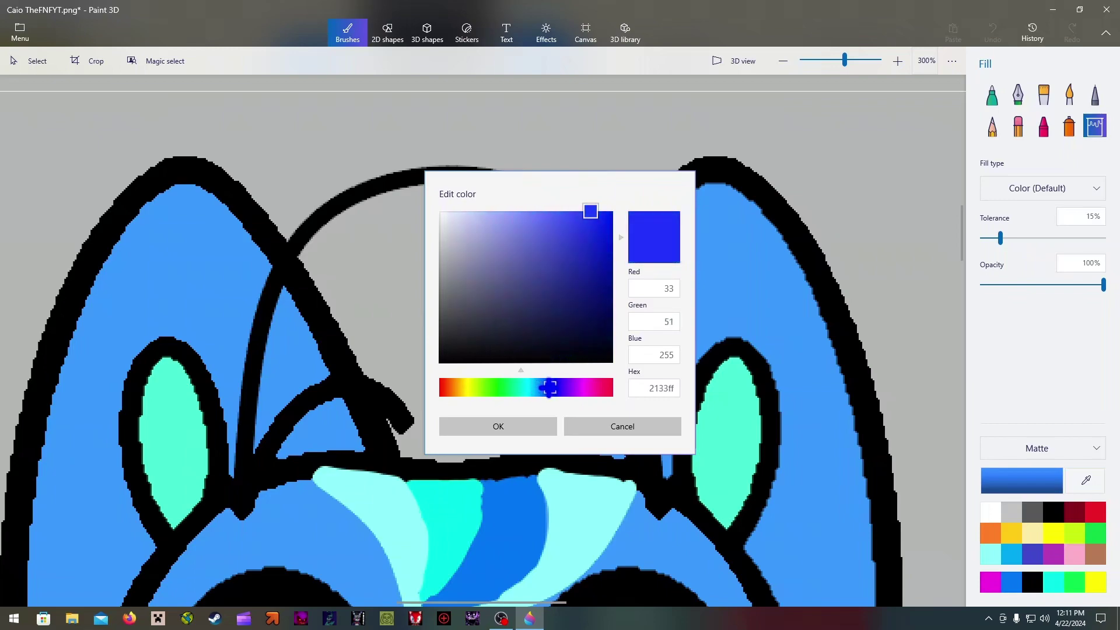
click(610, 210)
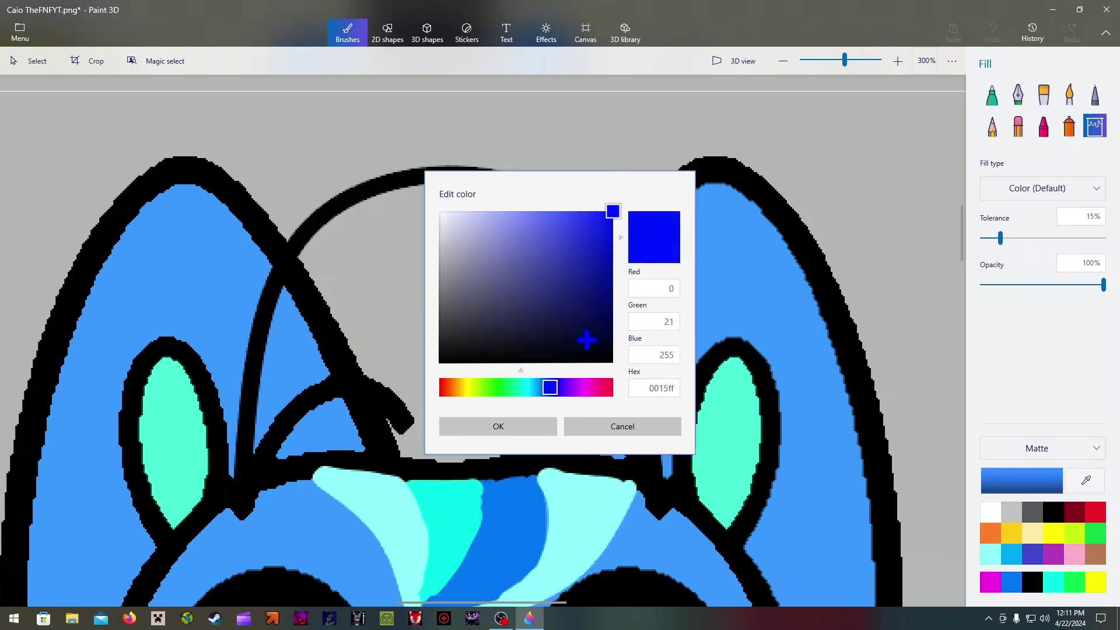
drag(550, 388, 546, 387)
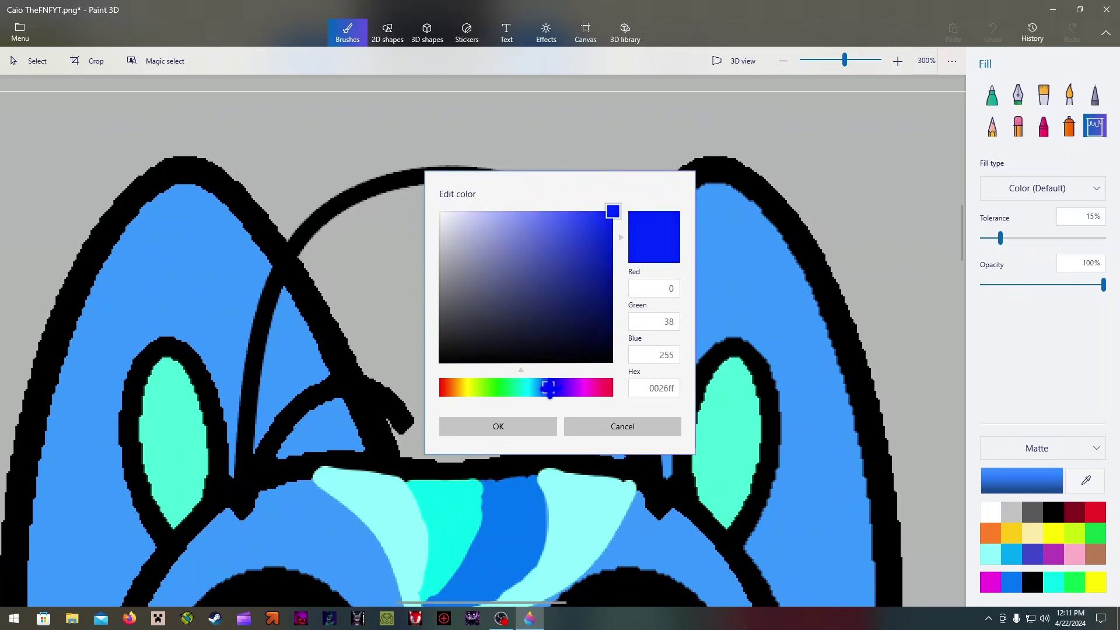
click(530, 430)
click(445, 246)
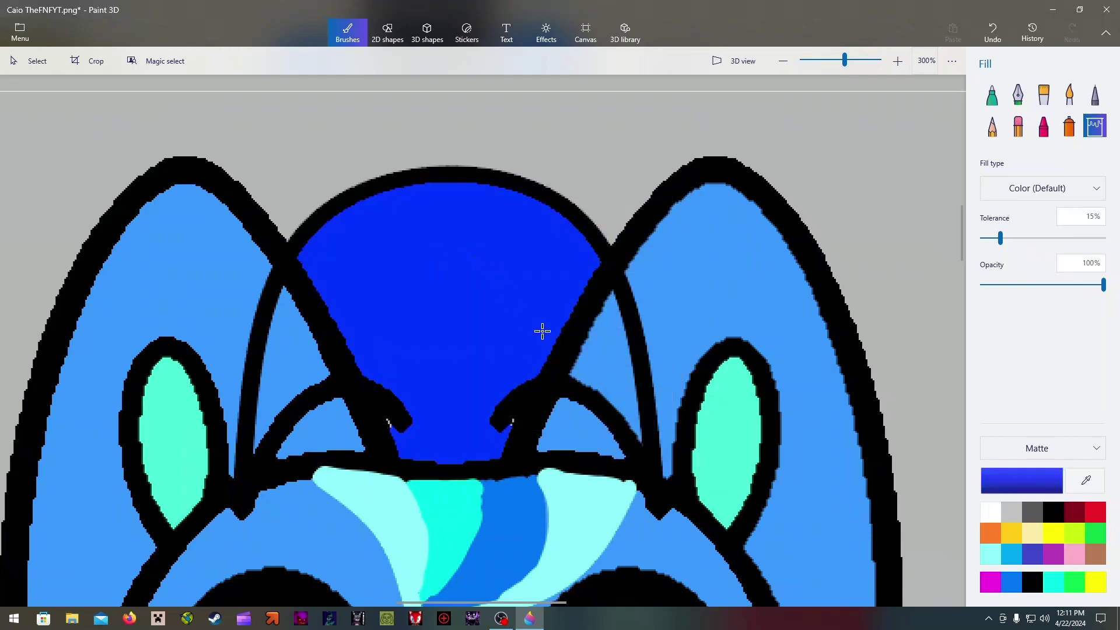
- Fill the four ear and ear-base areas enclosed by the dome with the same deep blue, undoing any stray fill
click(593, 366)
click(580, 424)
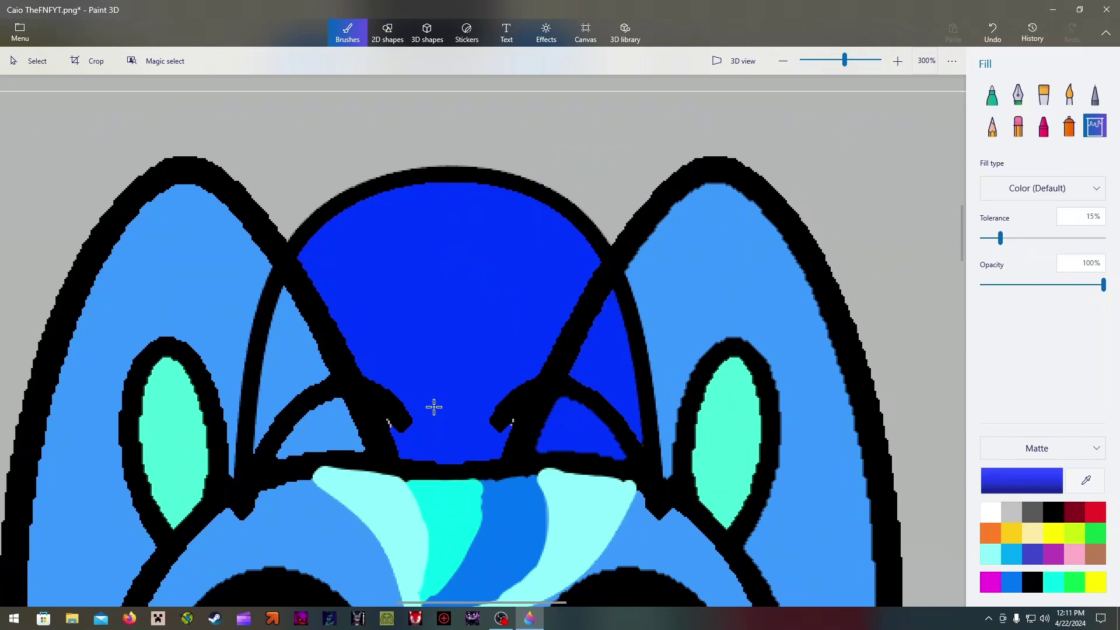
click(295, 351)
click(327, 420)
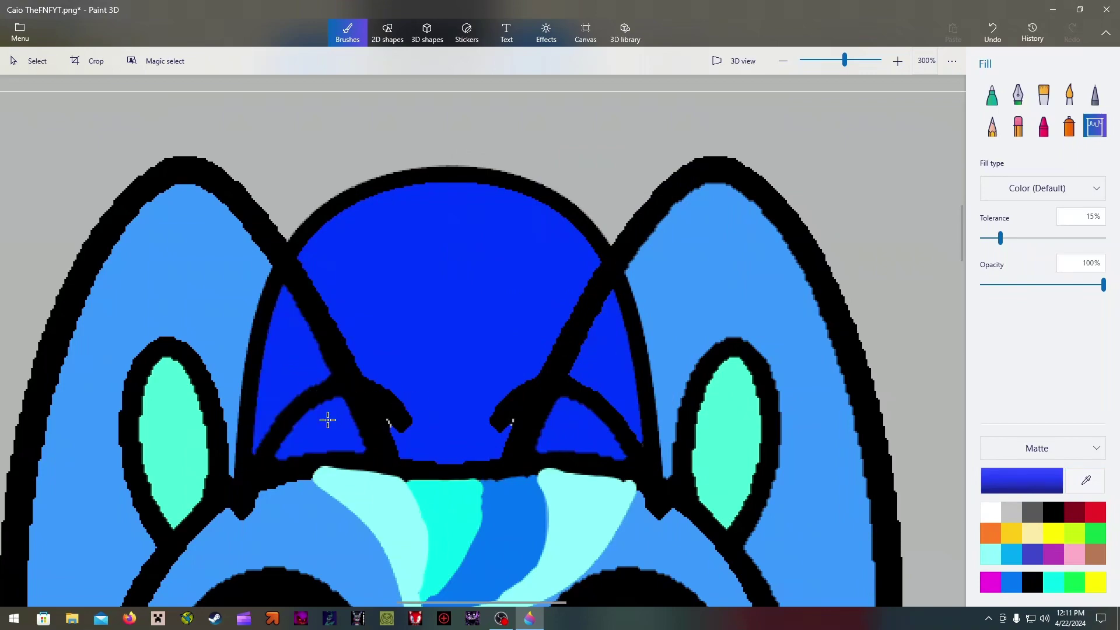
click(338, 349)
click(993, 32)
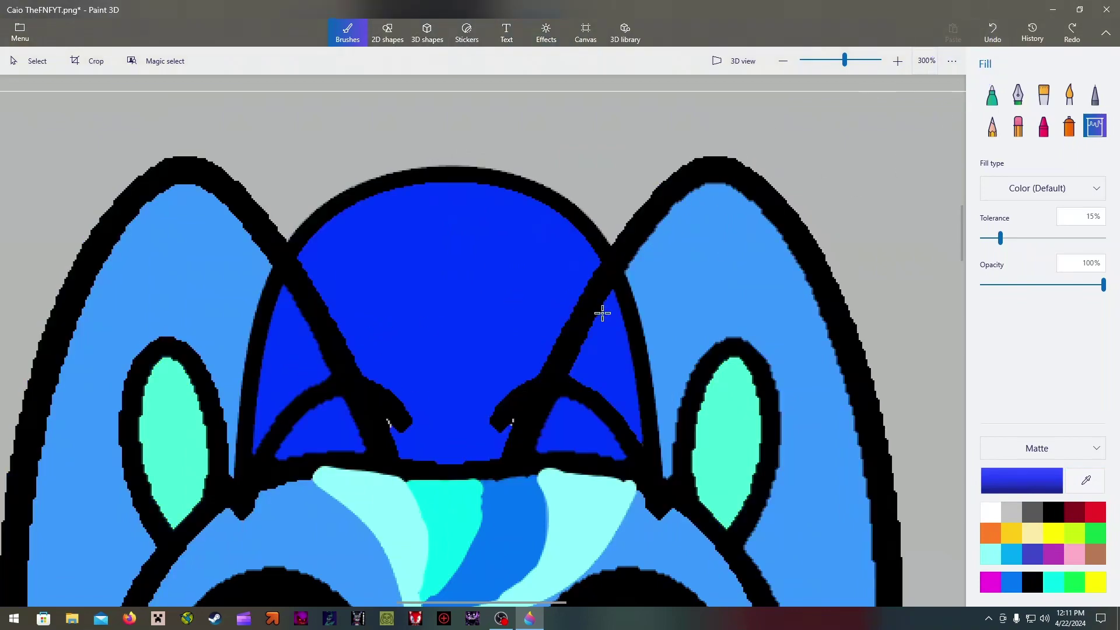
- Paint over the black ear lines inside the dome with a 17 px marker in blue 0033ff, leaving one solid shape
click(1035, 484)
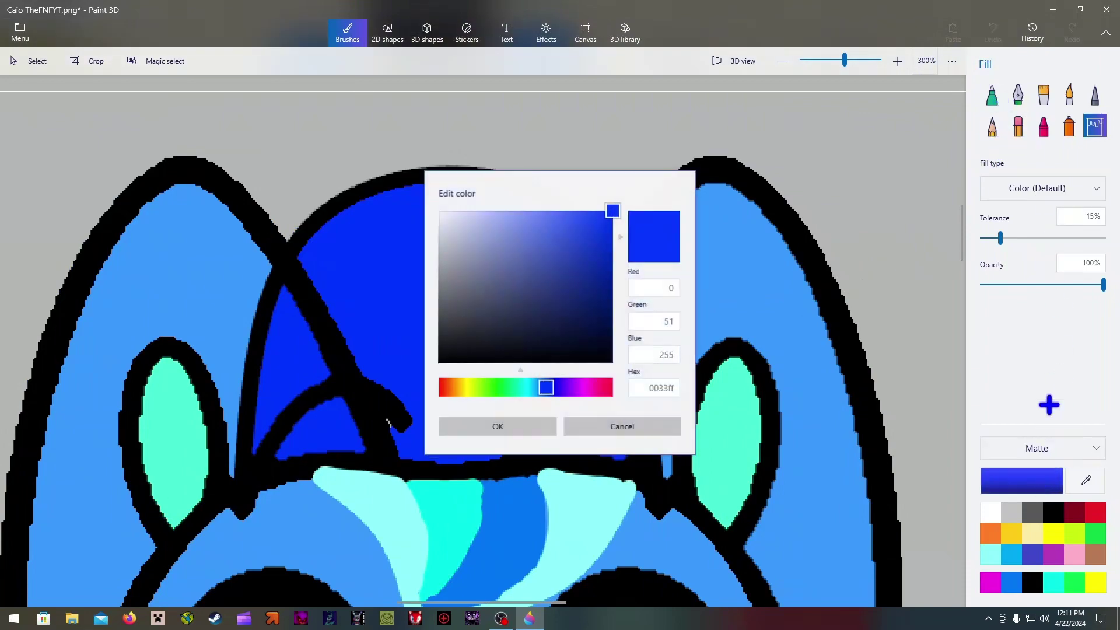
click(533, 431)
click(991, 94)
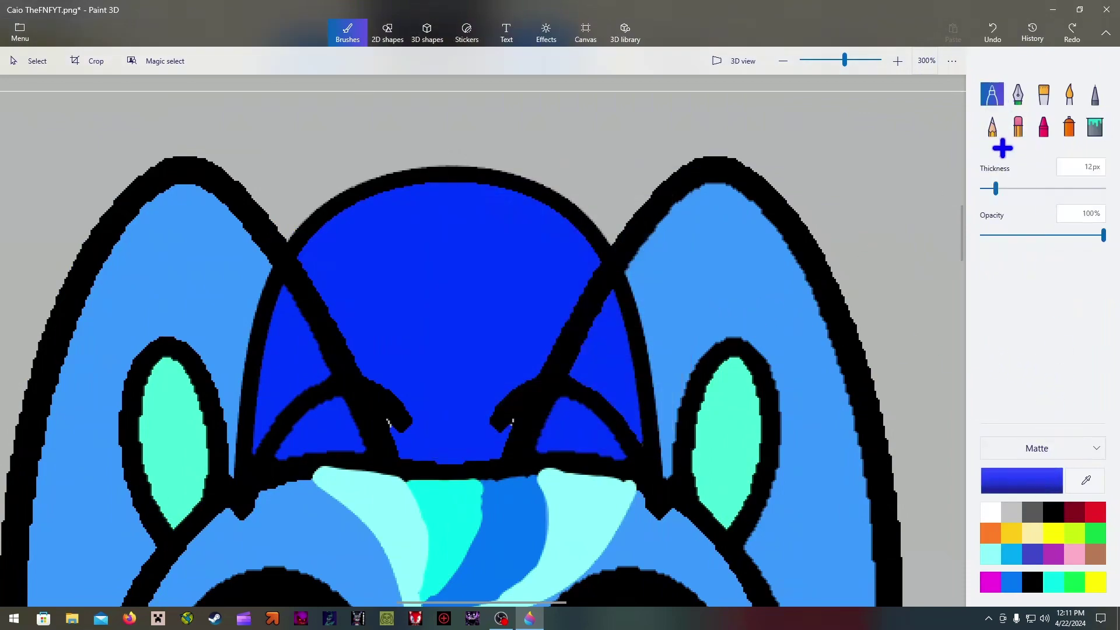
mouse_move(565, 257)
mouse_down()
mouse_move(593, 292)
mouse_move(626, 441)
mouse_move(590, 361)
mouse_move(597, 387)
mouse_move(580, 297)
mouse_move(597, 284)
mouse_move(515, 375)
mouse_move(490, 425)
mouse_move(543, 438)
mouse_move(378, 400)
mouse_move(392, 395)
mouse_move(328, 392)
mouse_move(377, 372)
mouse_move(305, 365)
mouse_move(301, 274)
mouse_move(322, 338)
mouse_move(262, 449)
mouse_move(404, 415)
mouse_move(354, 417)
mouse_move(404, 450)
mouse_move(491, 339)
mouse_up()
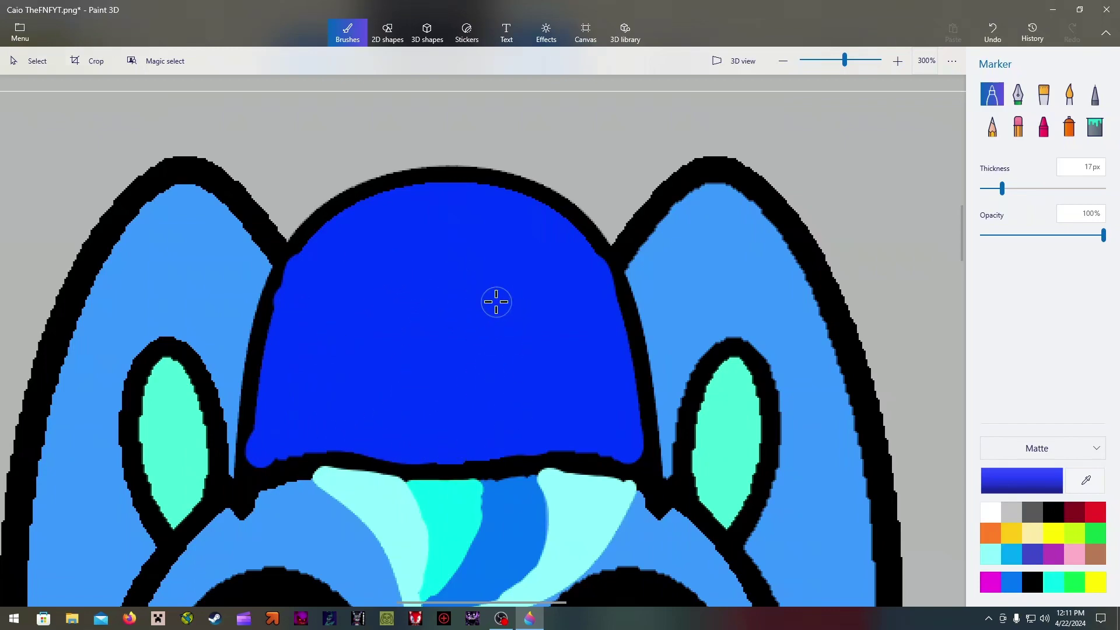
- Draw a large black-outlined square on the front of the blue dome and center it just above the lower edge
scroll(496, 301, down, 2)
mouse_move(962, 233)
mouse_down()
mouse_move(960, 280)
mouse_move(959, 221)
mouse_up()
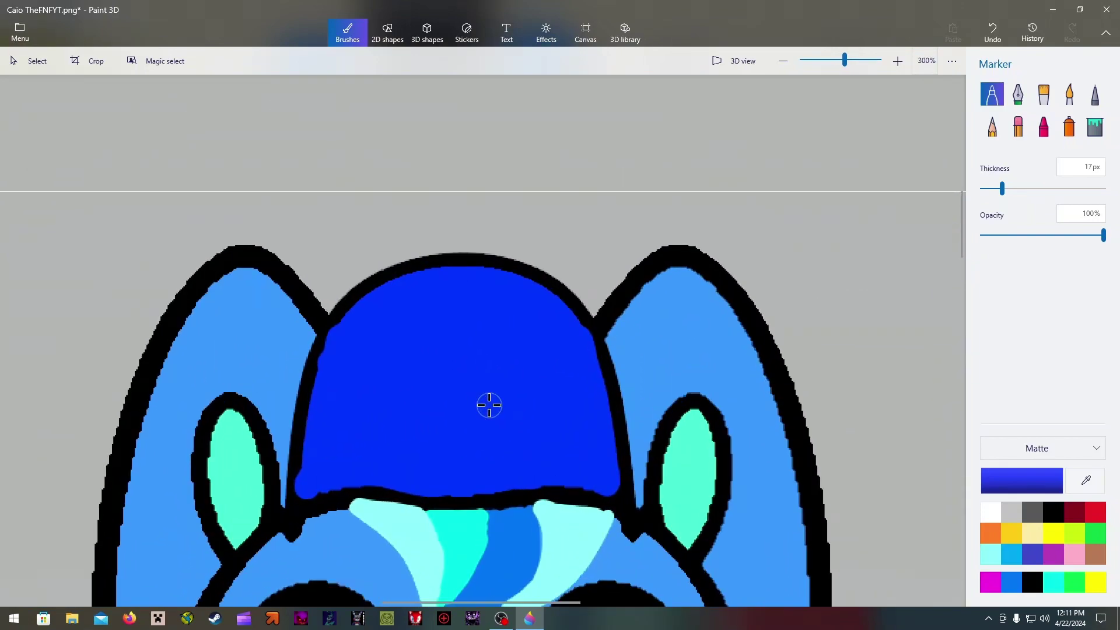
scroll(488, 402, up, 2)
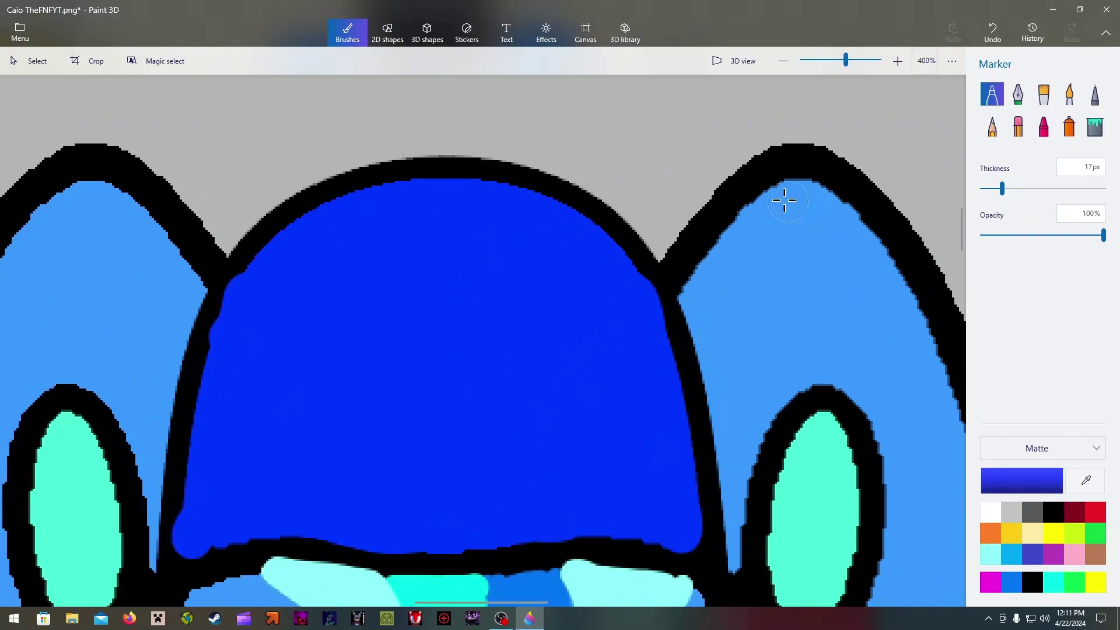
click(1053, 514)
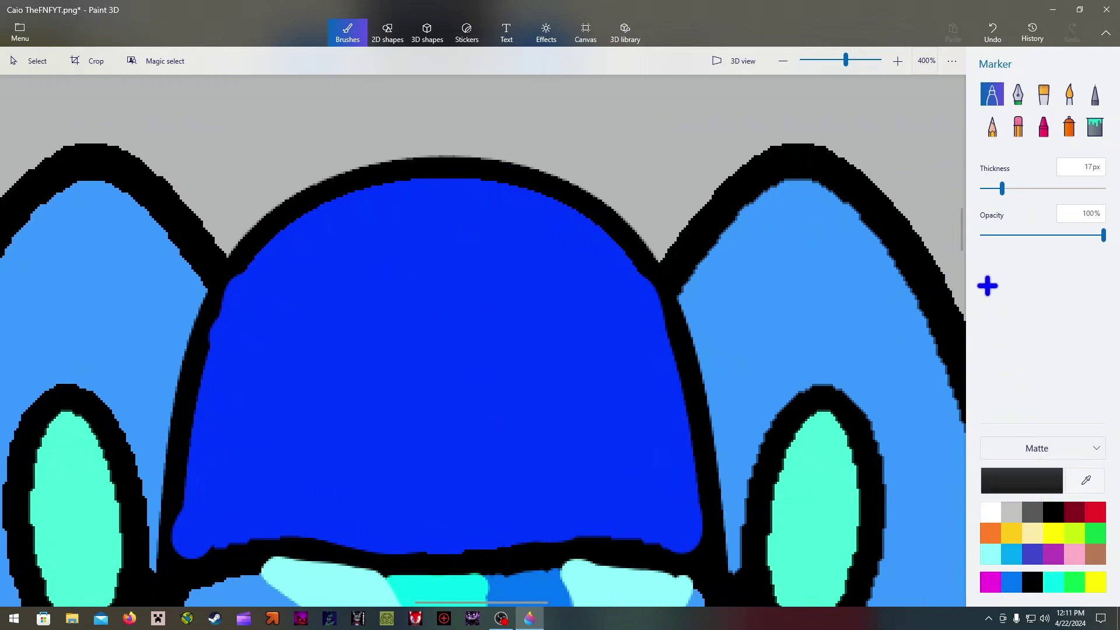
click(390, 32)
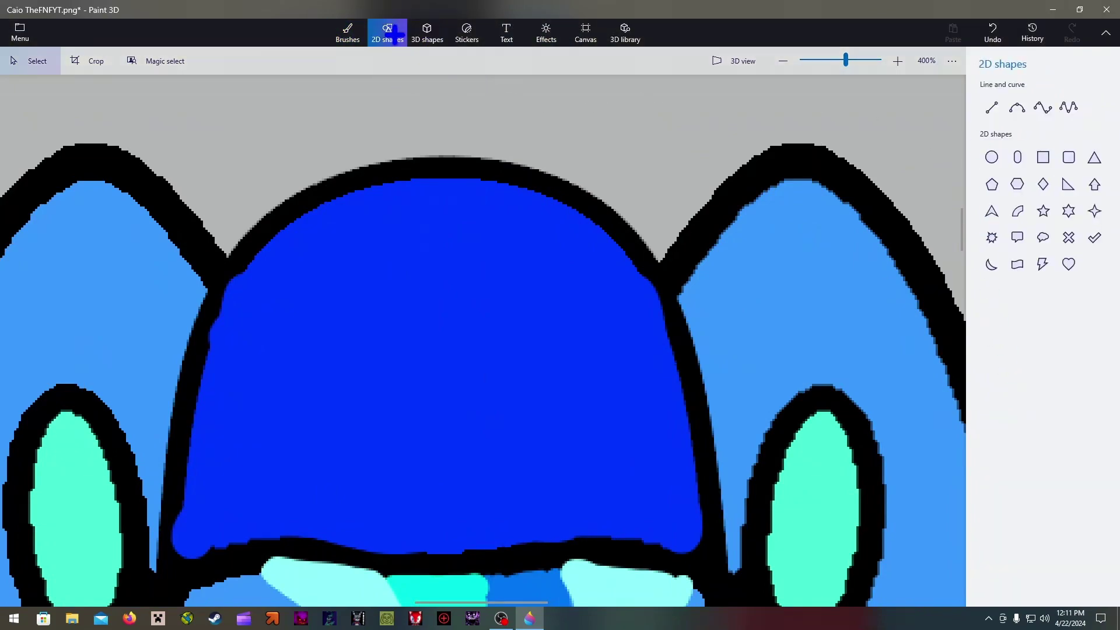
click(1038, 158)
drag(282, 255, 602, 537)
drag(507, 425, 493, 400)
- Fill the inside of the square on the dome with black
click(347, 32)
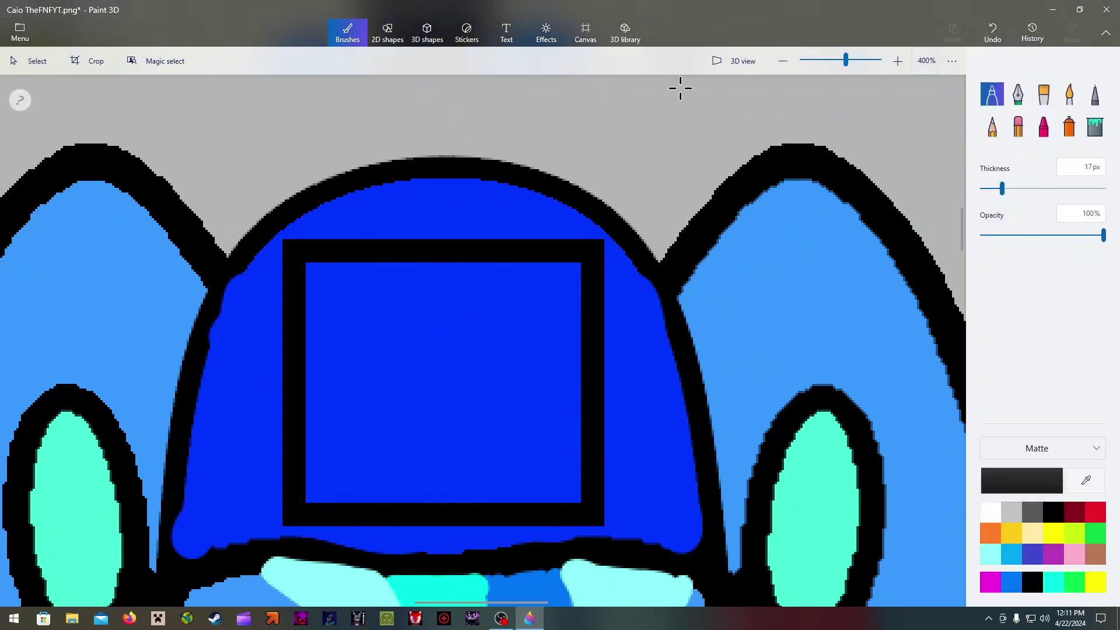
click(1093, 127)
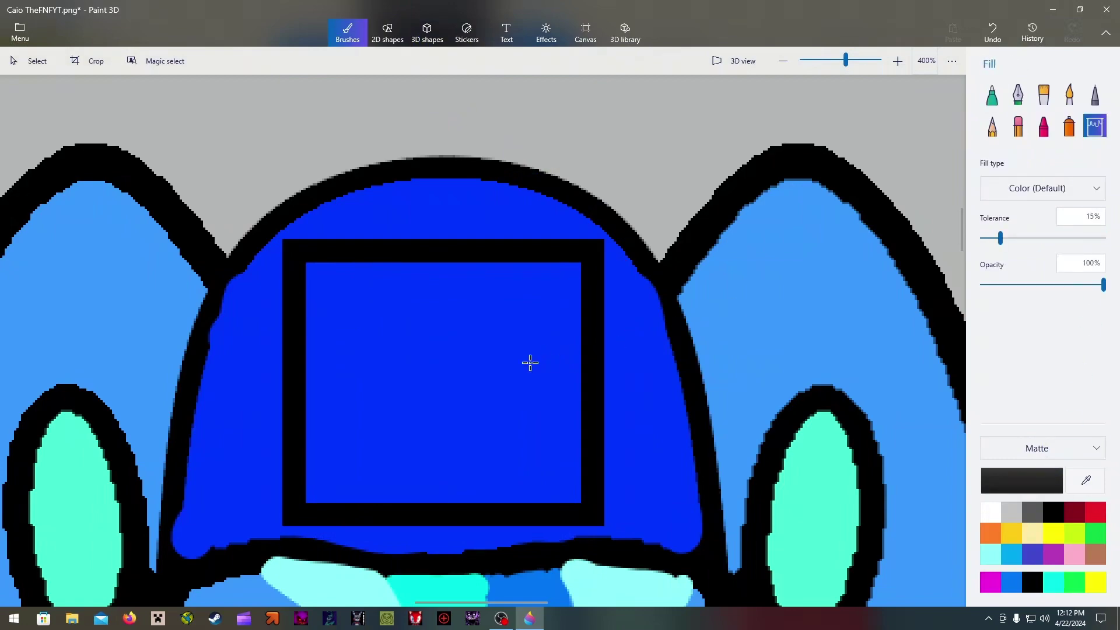
click(505, 360)
- Hand-letter the character's name in white across the black square with an 11 px marker
scroll(471, 380, up, 3)
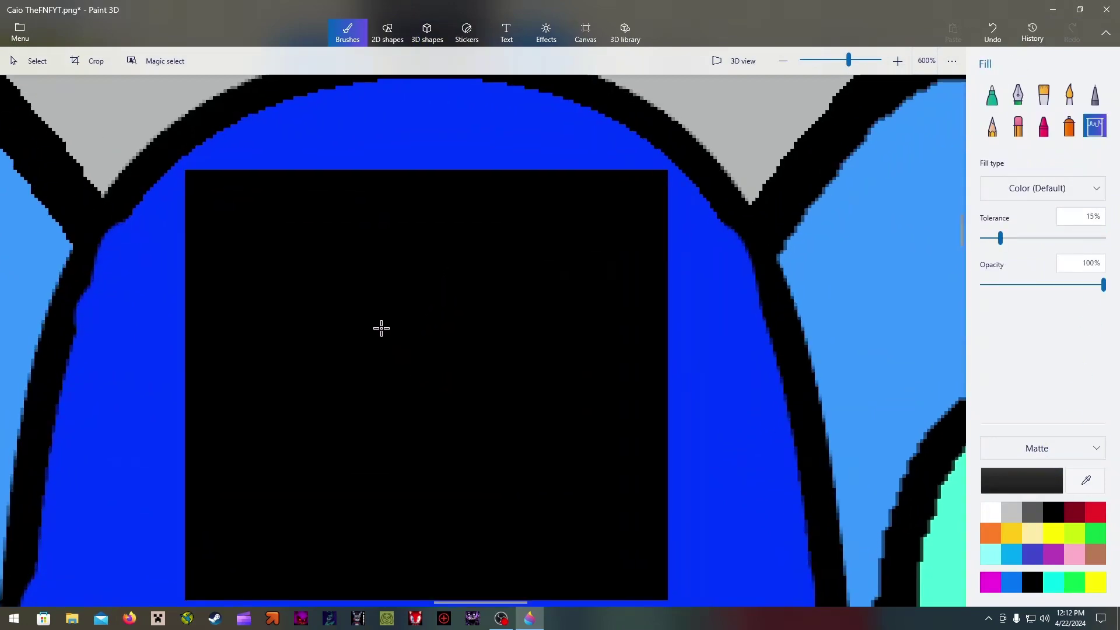
click(388, 35)
click(350, 33)
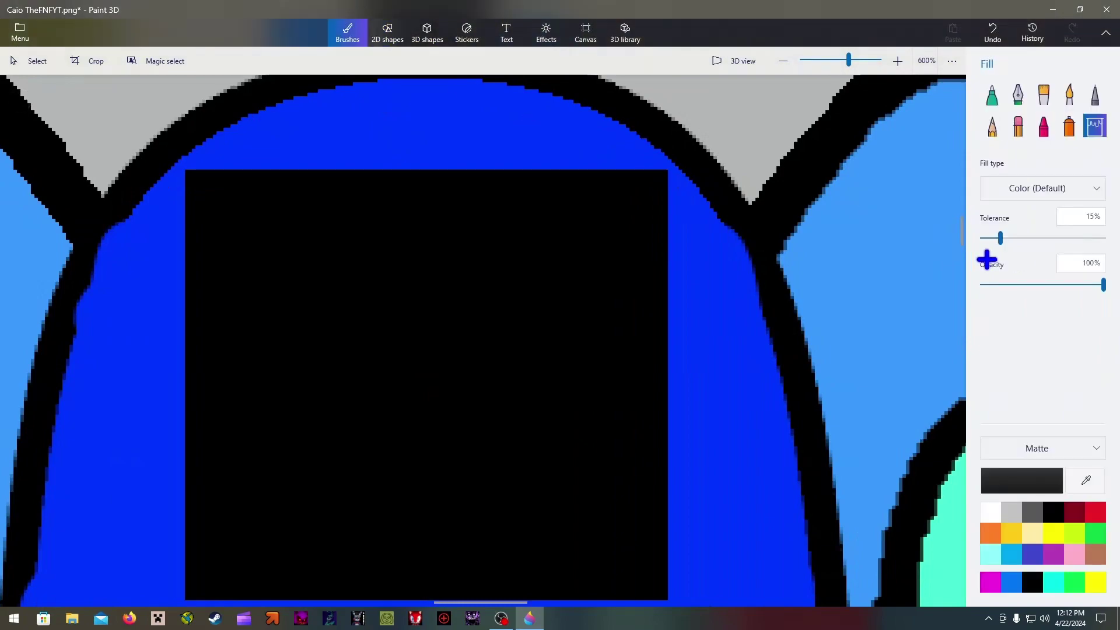
click(1009, 513)
click(997, 513)
click(991, 94)
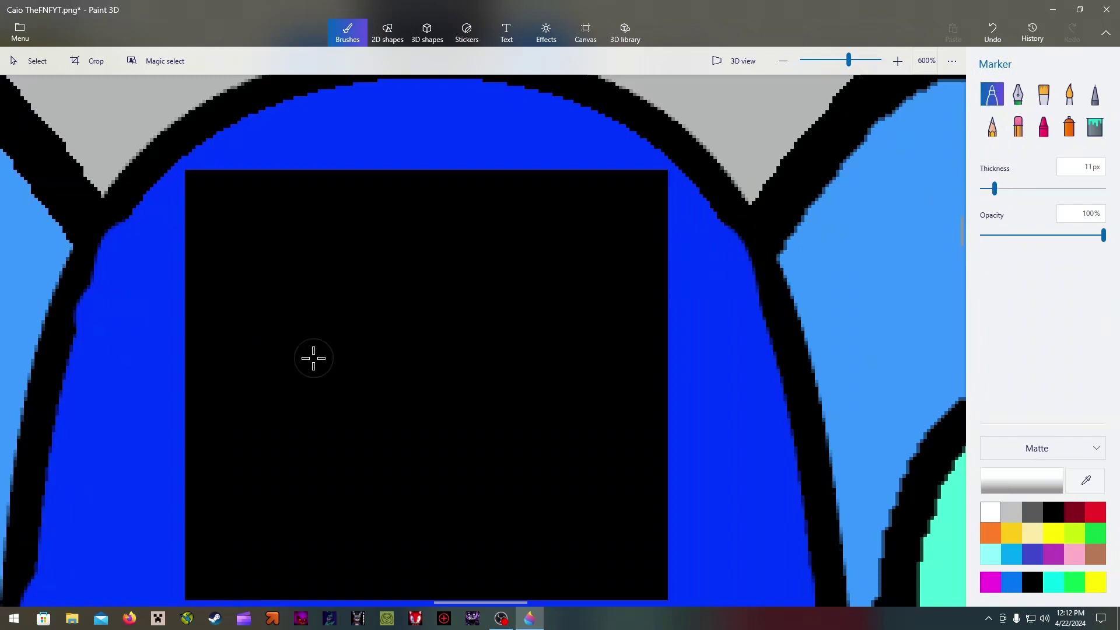
mouse_move(350, 328)
mouse_down()
mouse_move(302, 325)
mouse_move(227, 422)
mouse_move(301, 451)
mouse_up()
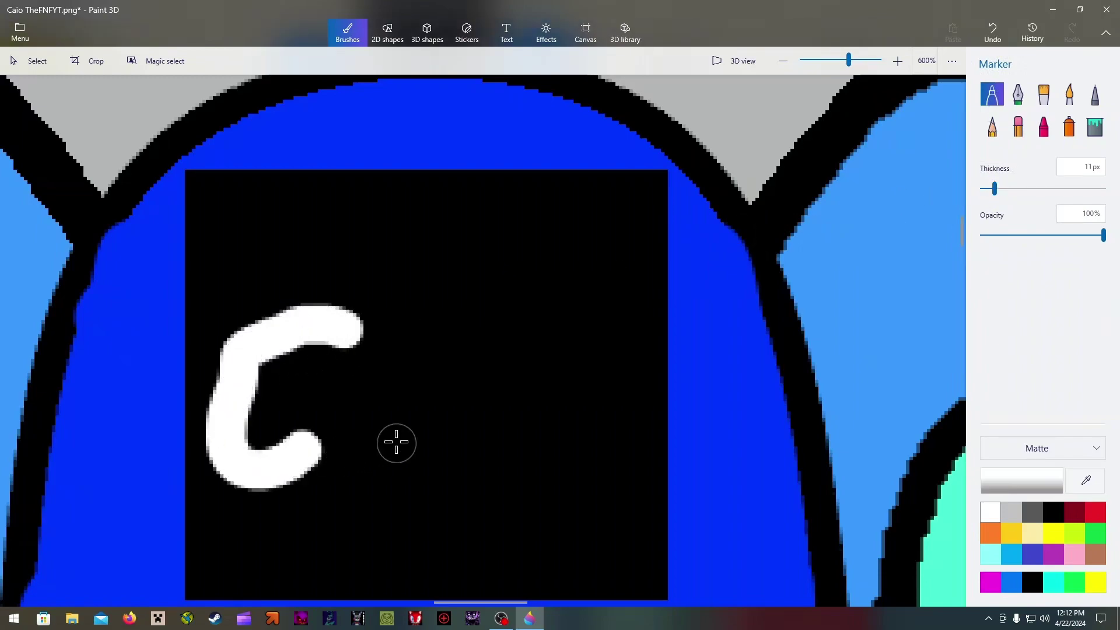
mouse_move(411, 402)
mouse_down()
mouse_move(369, 405)
mouse_move(488, 446)
mouse_up()
drag(522, 346, 522, 374)
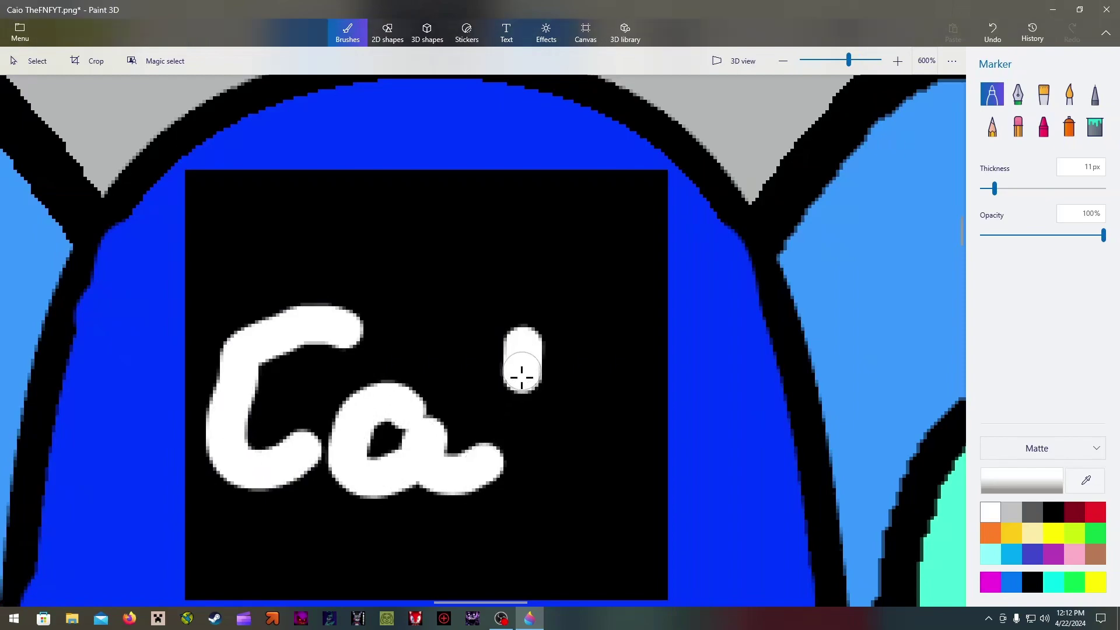
drag(535, 436, 536, 493)
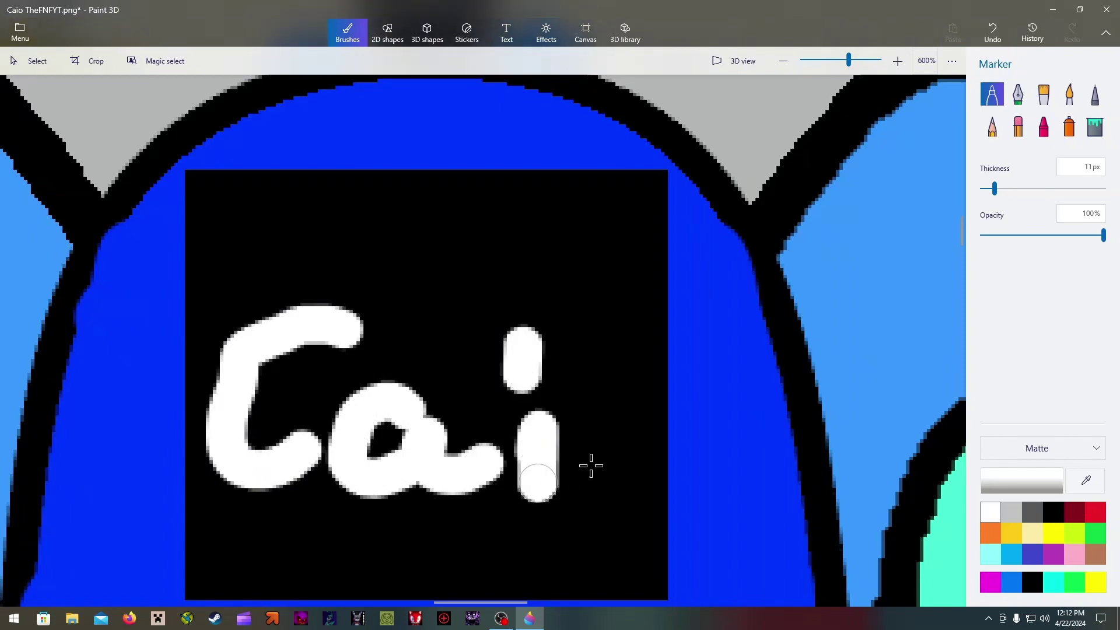
mouse_move(614, 380)
mouse_down()
mouse_move(650, 416)
mouse_move(557, 348)
mouse_up()
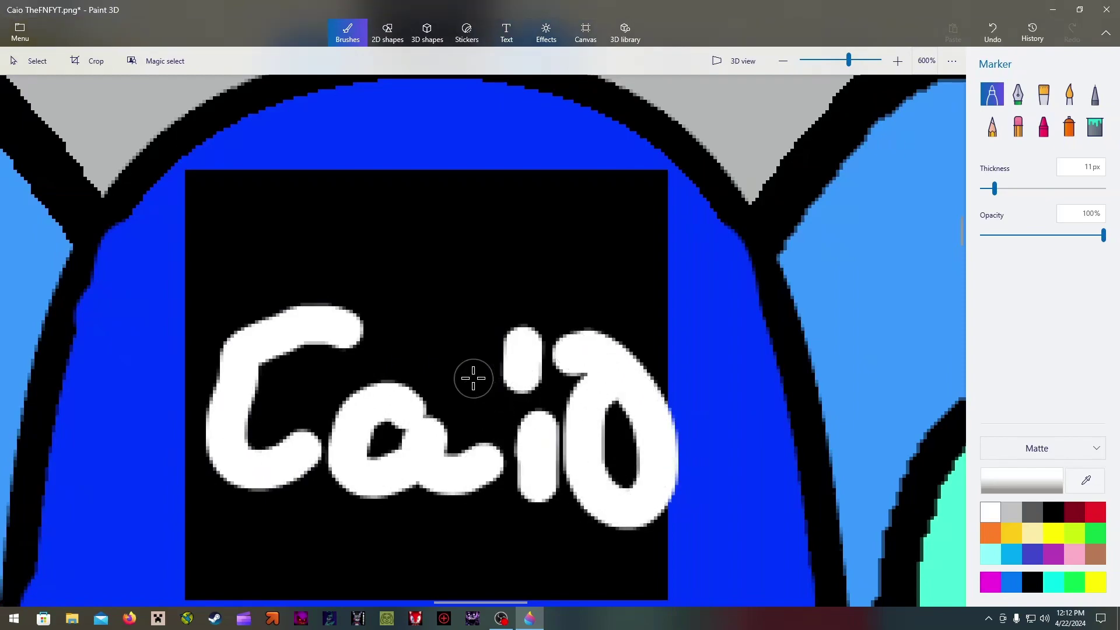
- Hand-letter "FNF" in black across the middle of the white belly with a 7 px marker
scroll(473, 377, down, 5)
drag(950, 260, 959, 350)
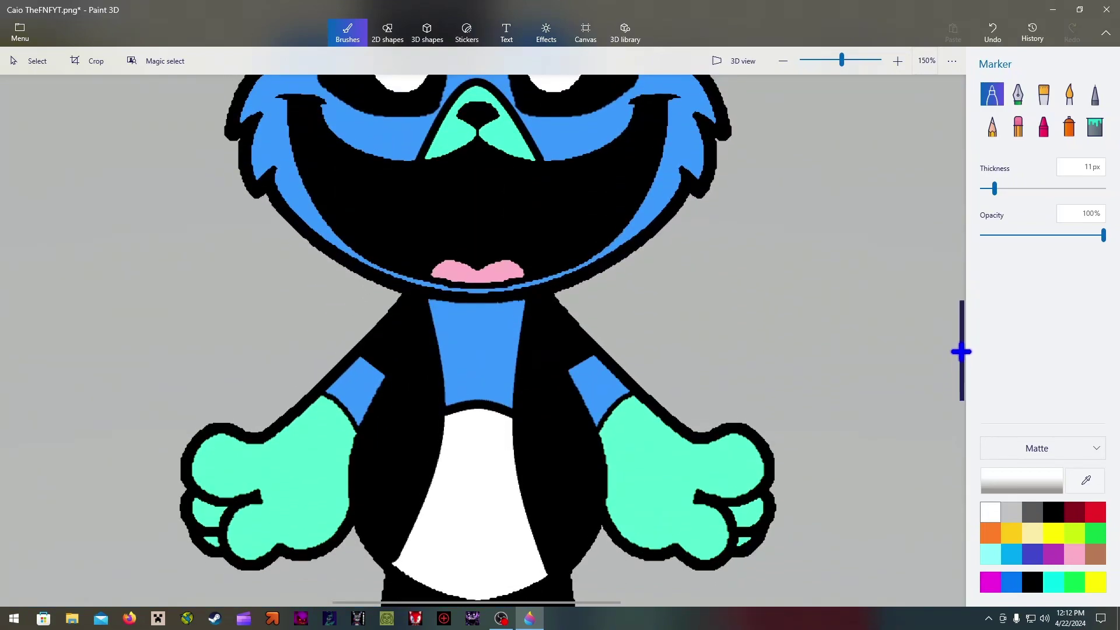
click(1053, 513)
scroll(460, 504, up, 2)
scroll(460, 505, up, 4)
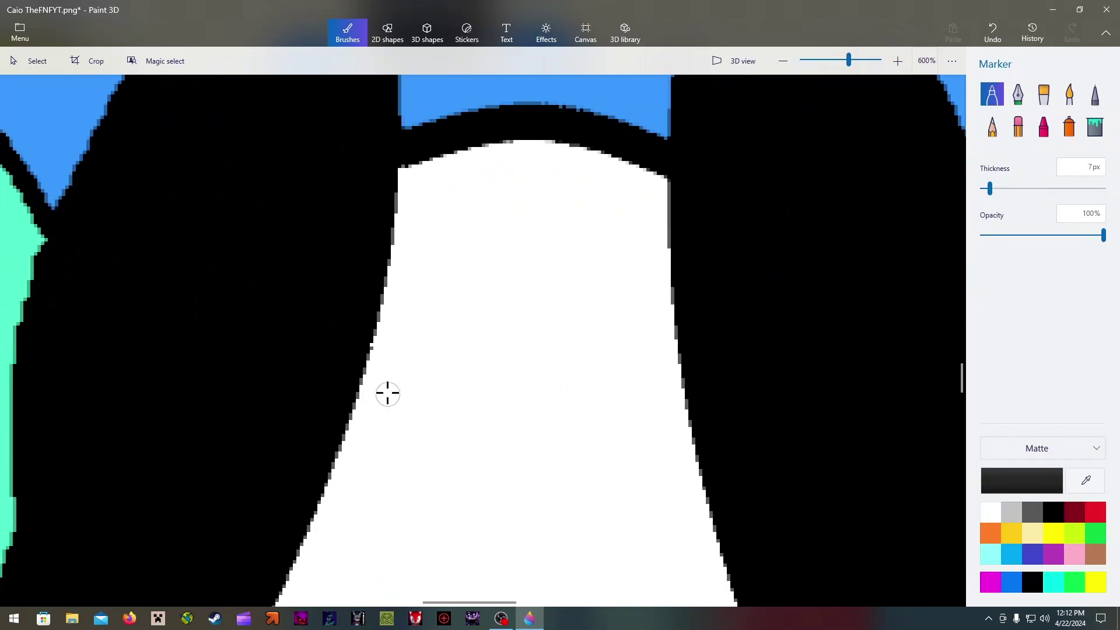
mouse_move(388, 393)
mouse_down()
mouse_move(387, 489)
mouse_move(395, 396)
mouse_move(415, 382)
mouse_move(443, 395)
mouse_up()
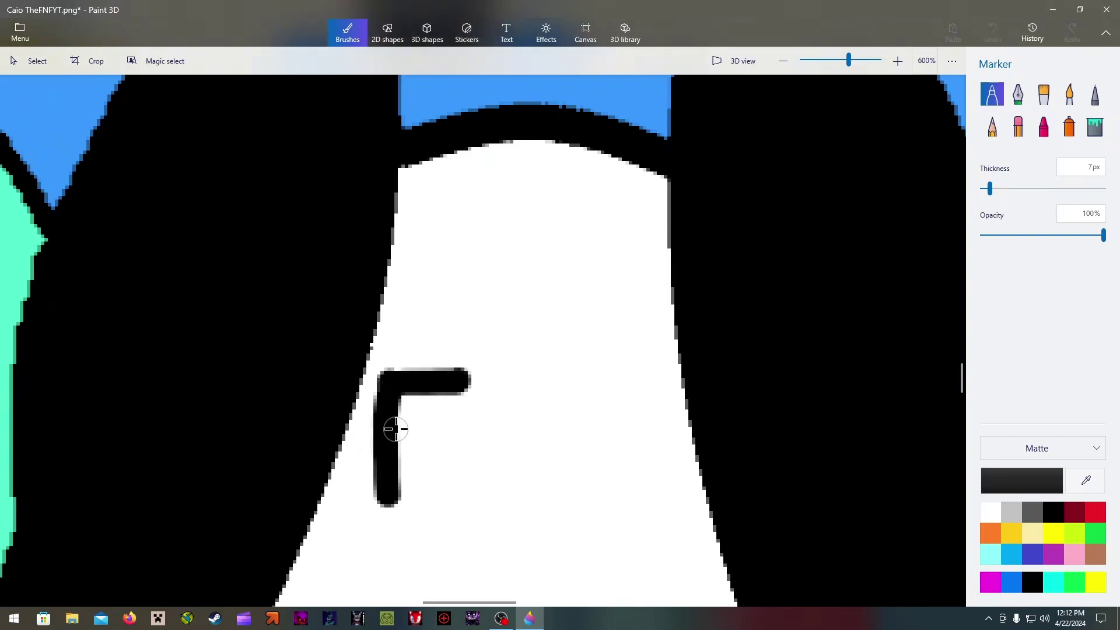
drag(396, 429, 456, 427)
drag(490, 375, 486, 487)
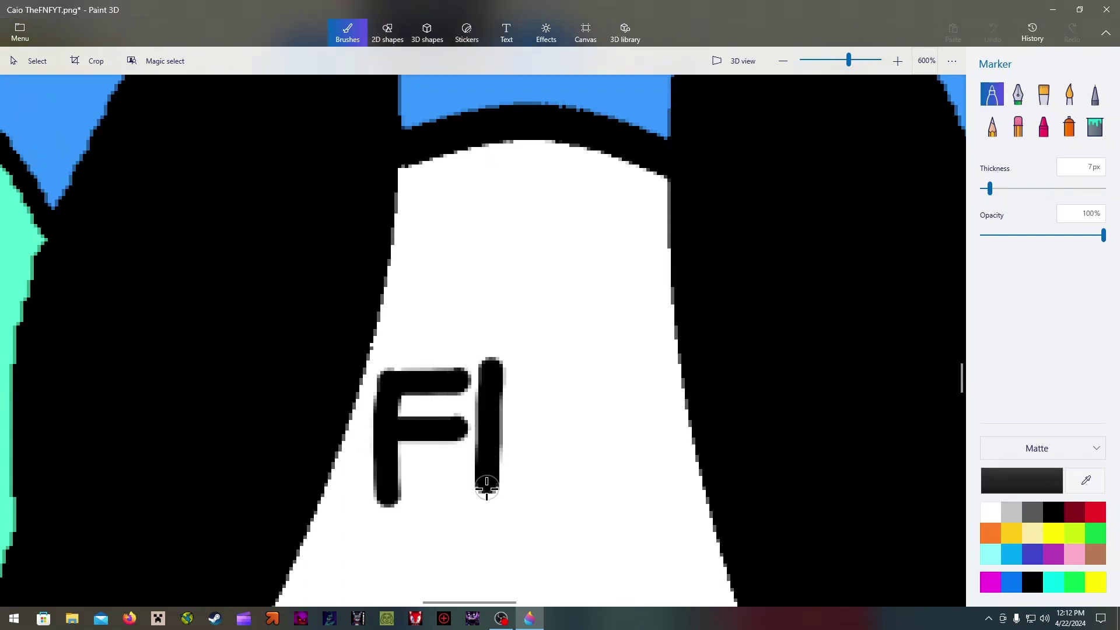
mouse_move(495, 378)
mouse_down()
mouse_move(532, 445)
mouse_move(560, 465)
mouse_move(564, 363)
mouse_move(607, 470)
mouse_move(627, 466)
mouse_up()
drag(610, 350, 670, 374)
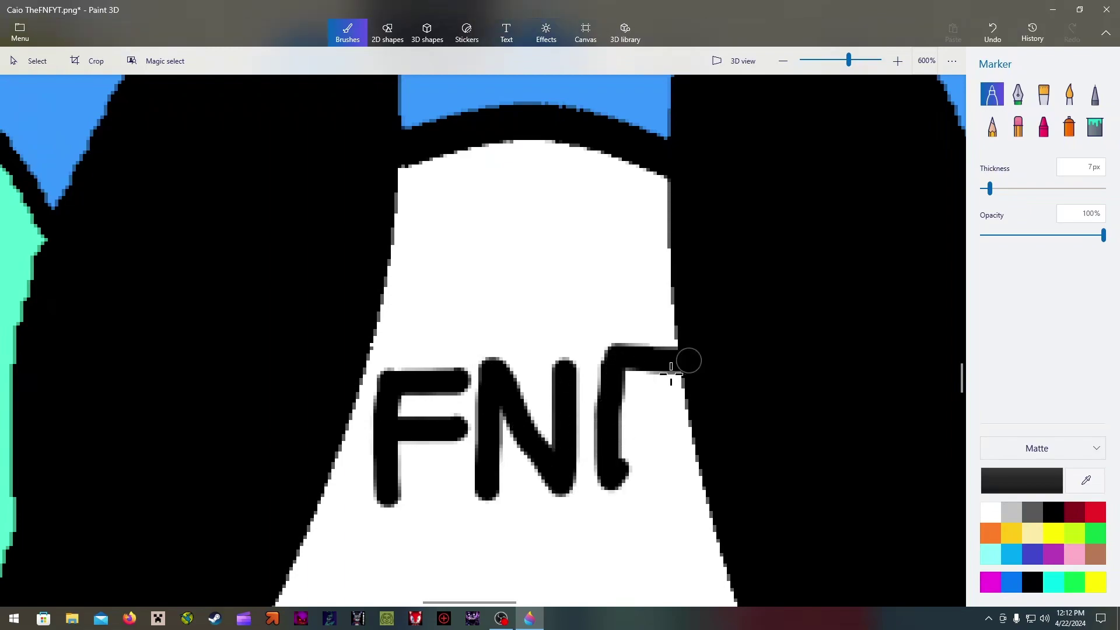
drag(620, 400, 685, 397)
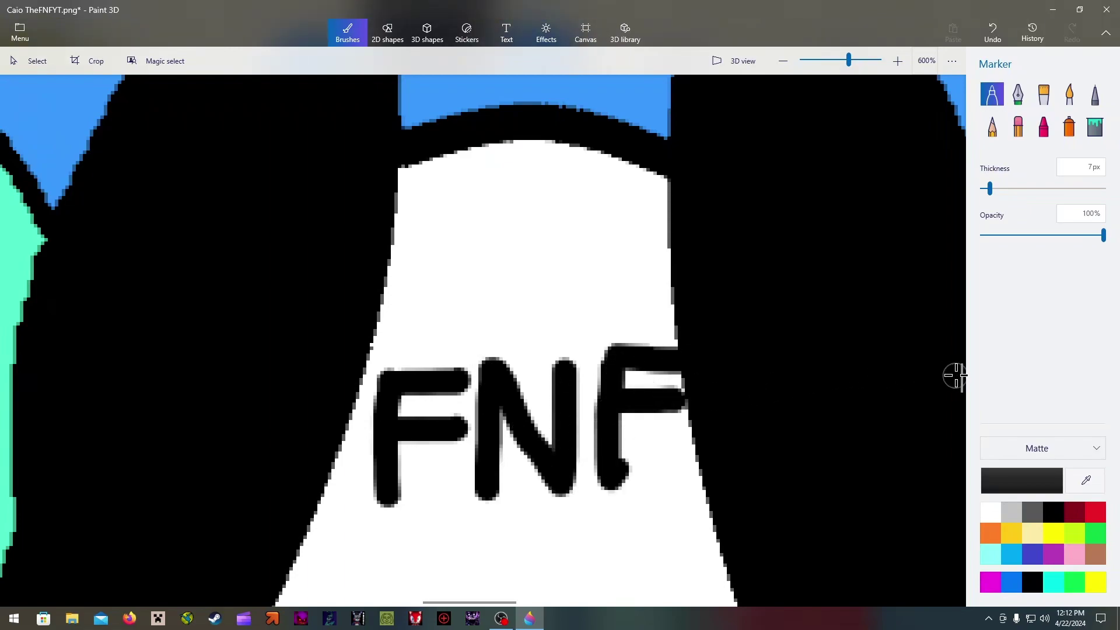
- Hand-letter "YT" in black on the belly beneath "FNF" with the 7 px marker
scroll(960, 381, down, 3)
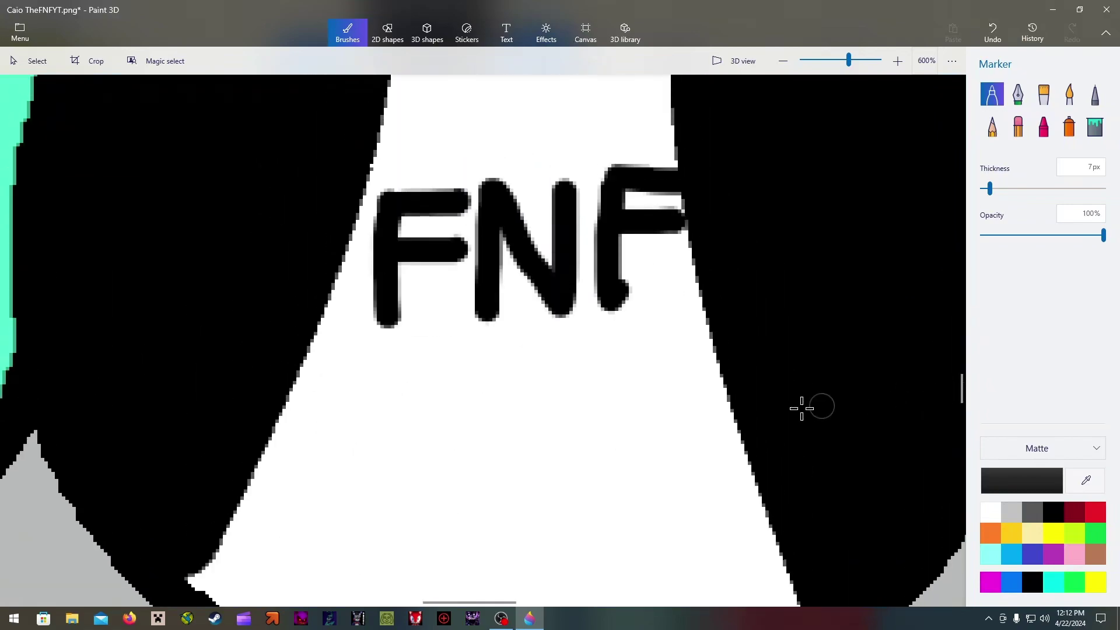
mouse_move(362, 364)
mouse_down()
mouse_move(441, 456)
mouse_move(538, 368)
mouse_move(687, 369)
mouse_move(650, 480)
mouse_move(646, 540)
mouse_up()
drag(448, 467, 442, 548)
scroll(898, 401, down, 5)
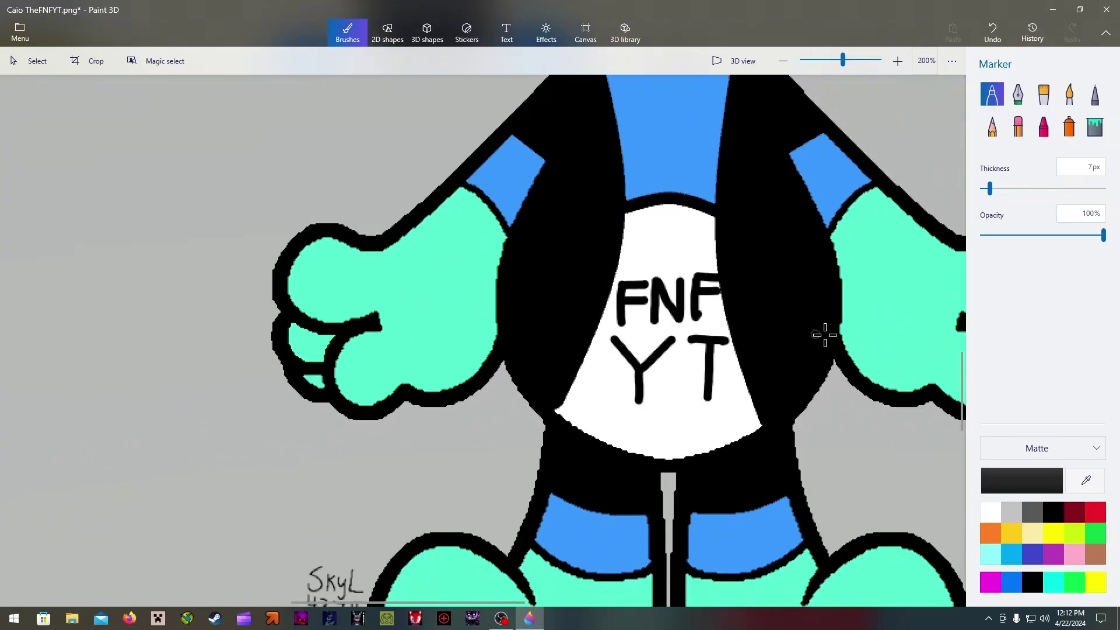
- Fill the whole background around the character with dark grey, including the leftover patches around the signature beside the feet
drag(957, 387, 941, 321)
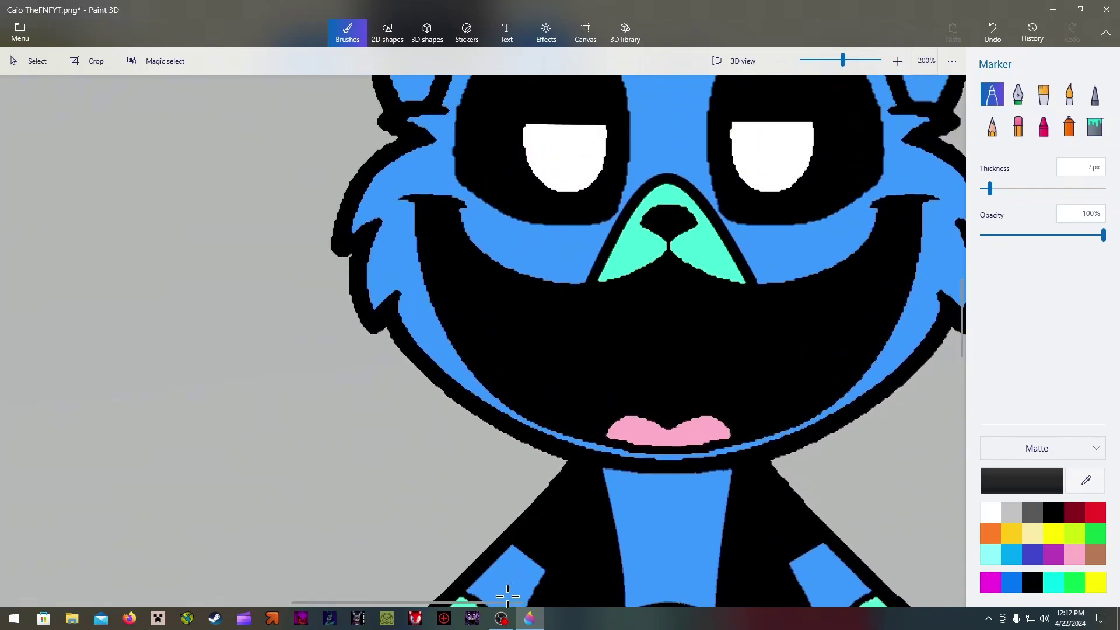
drag(508, 596, 568, 601)
scroll(663, 347, down, 4)
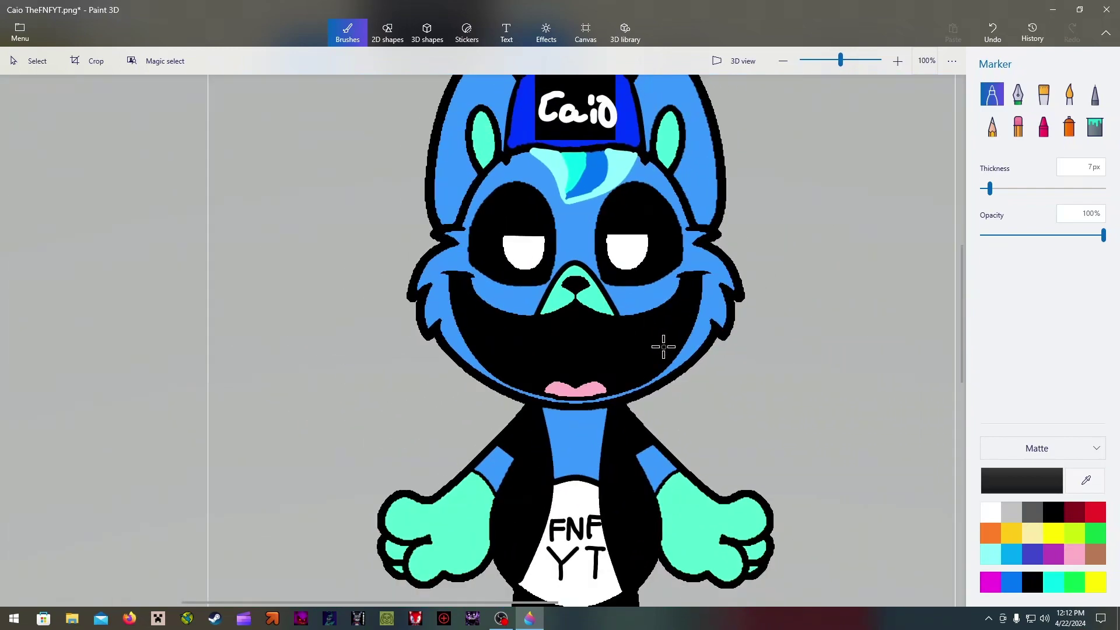
scroll(697, 338, down, 2)
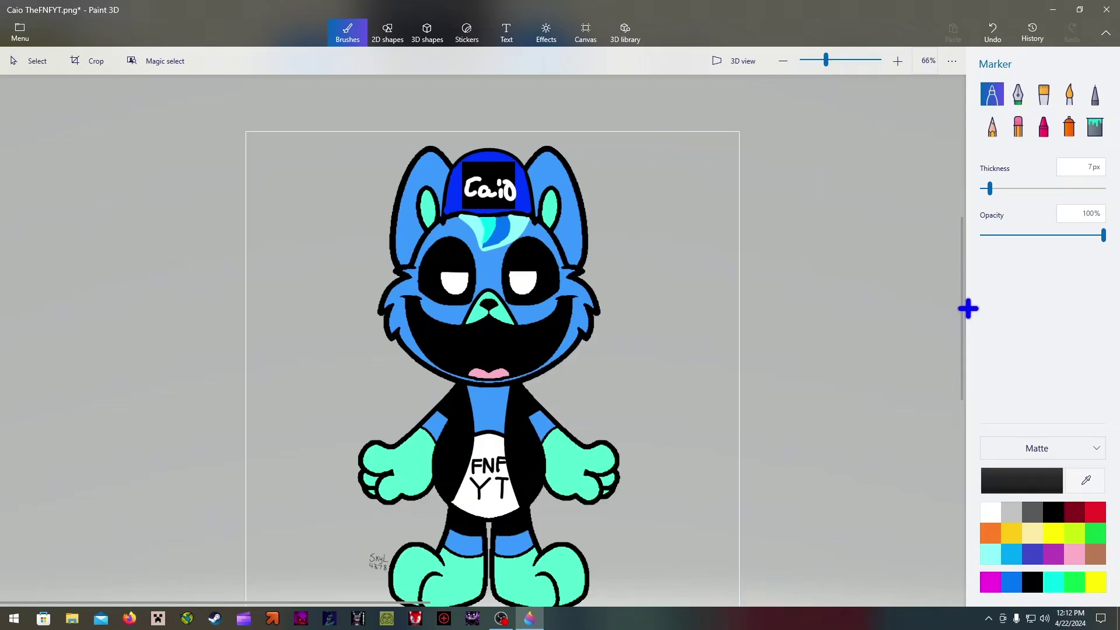
drag(962, 307, 965, 334)
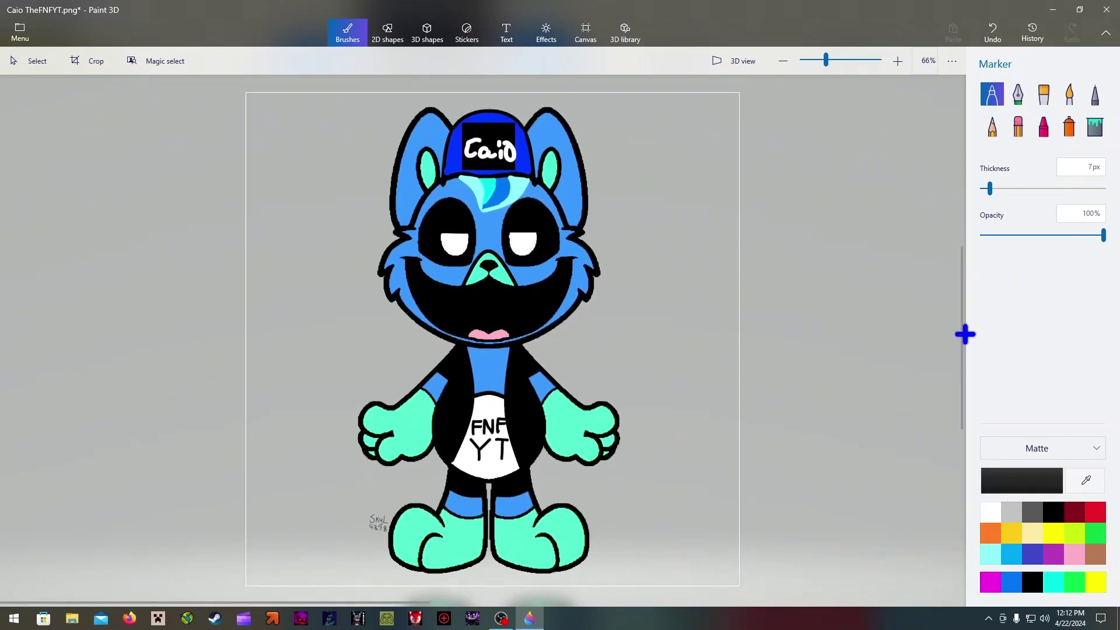
click(1033, 513)
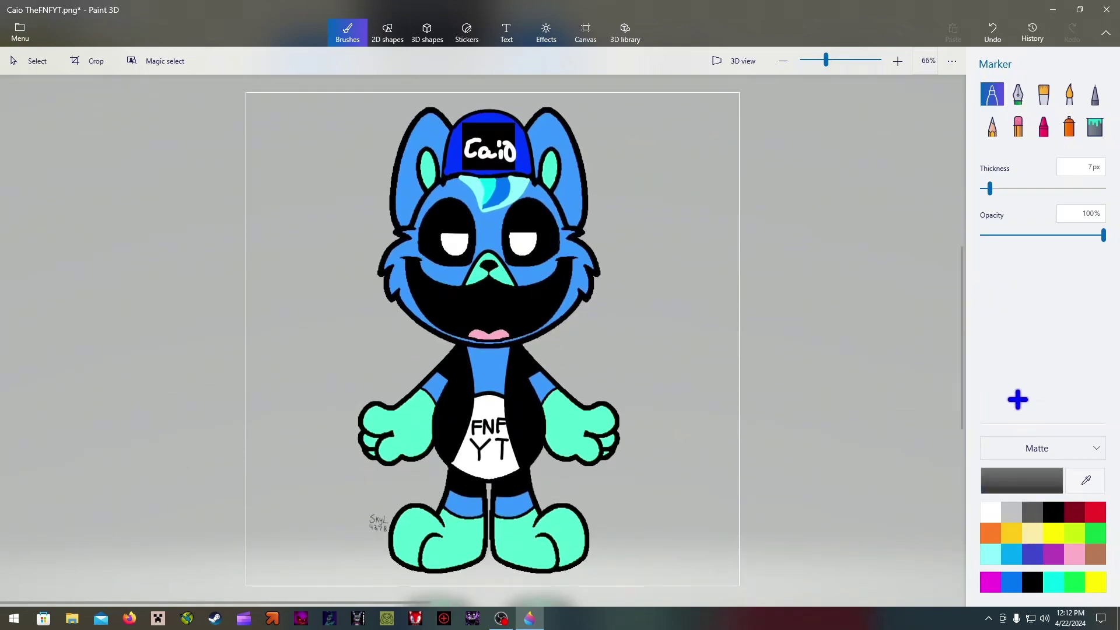
click(1103, 135)
click(673, 309)
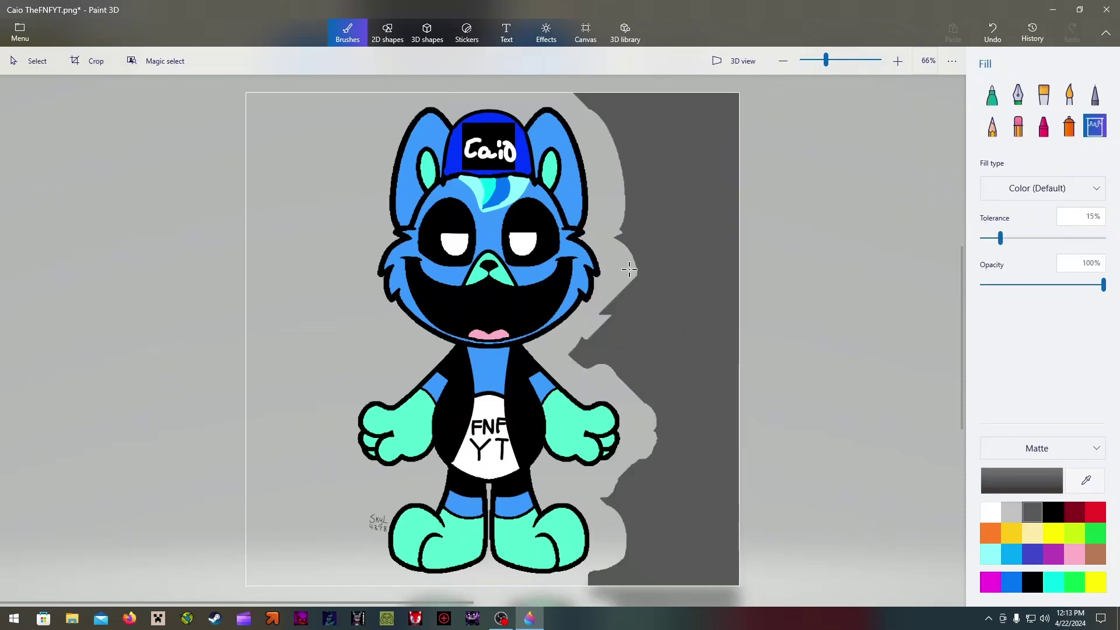
click(622, 255)
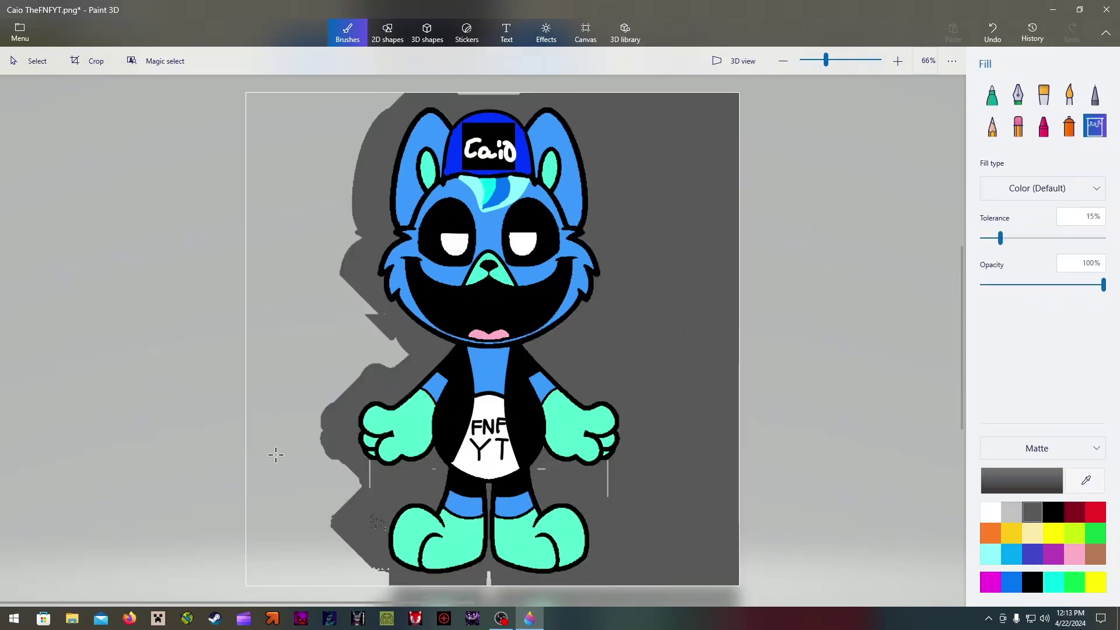
click(304, 357)
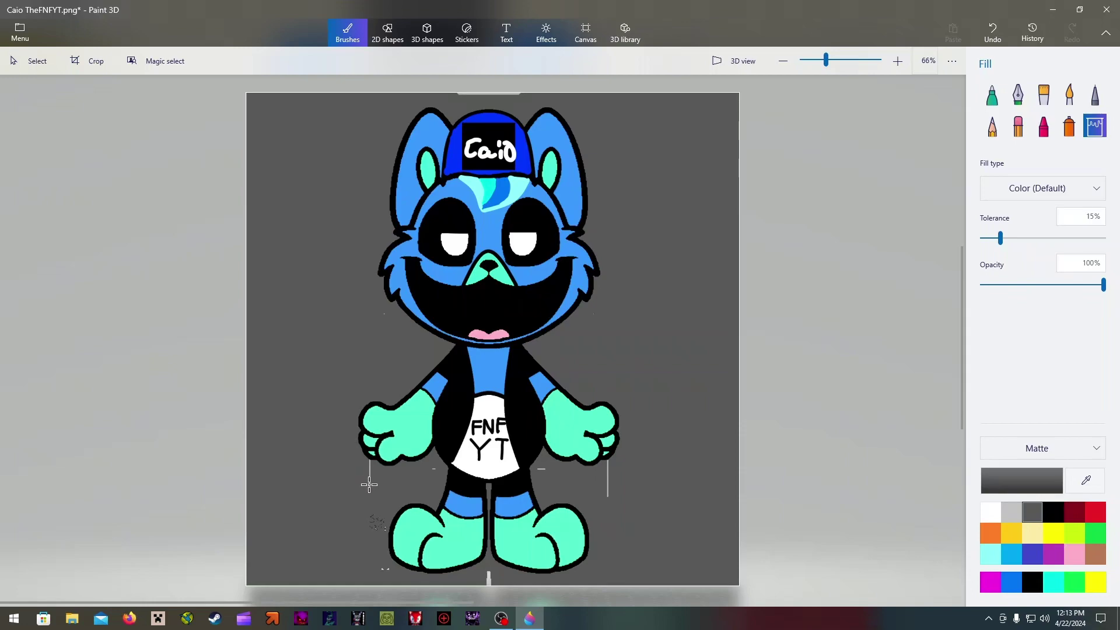
click(371, 525)
click(376, 564)
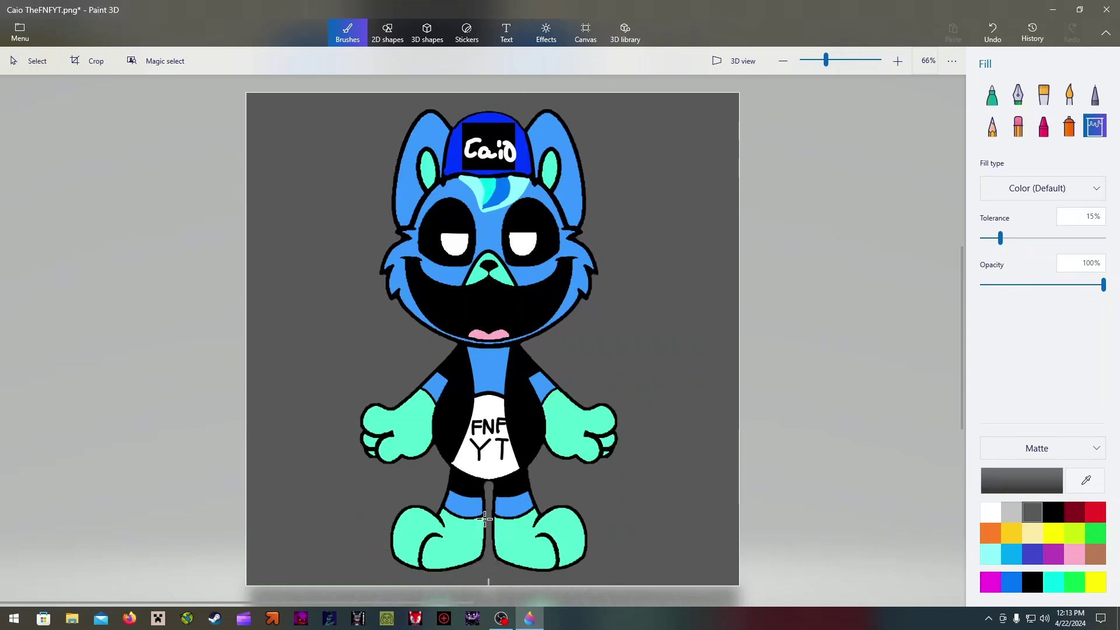
- Draw a black 10 px three-point curve across the thin outline at the top of the cap's dome
scroll(485, 519, up, 4)
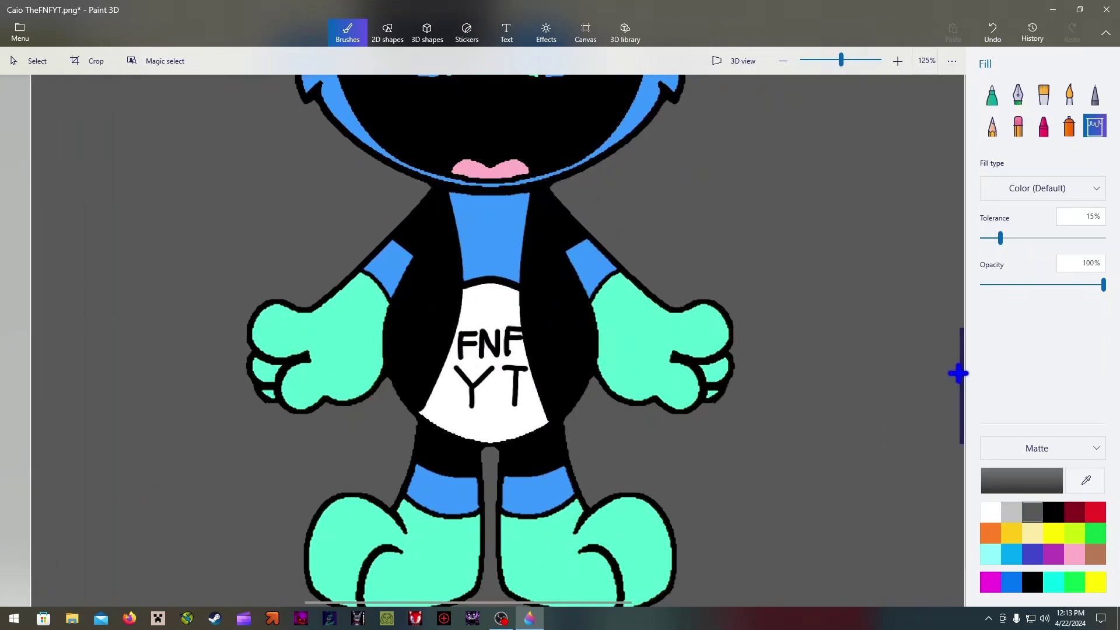
drag(960, 370, 959, 408)
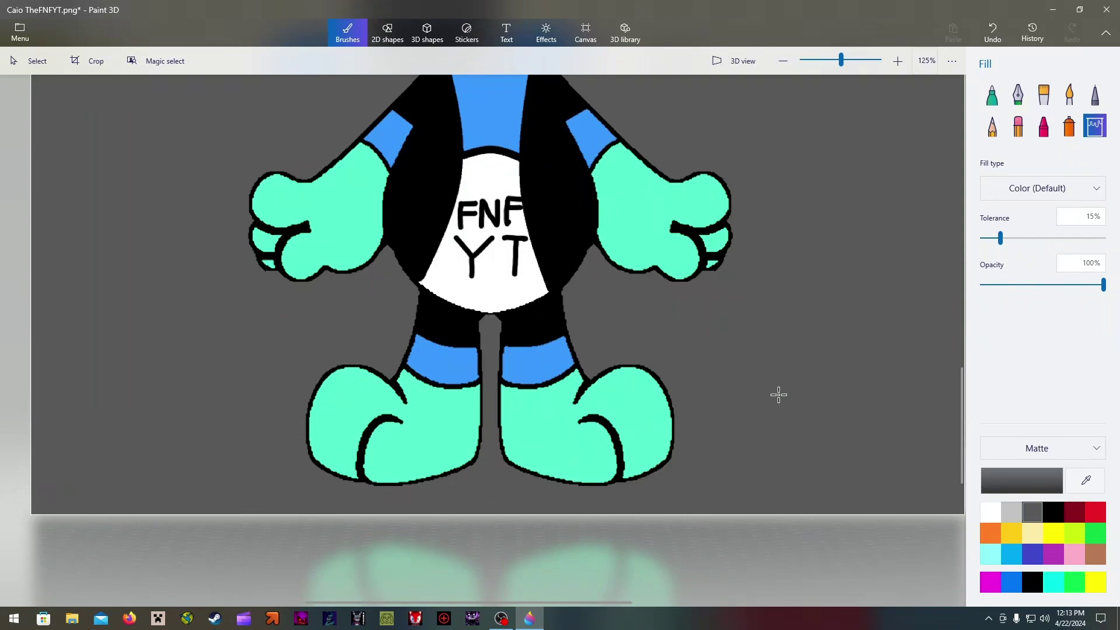
click(1053, 511)
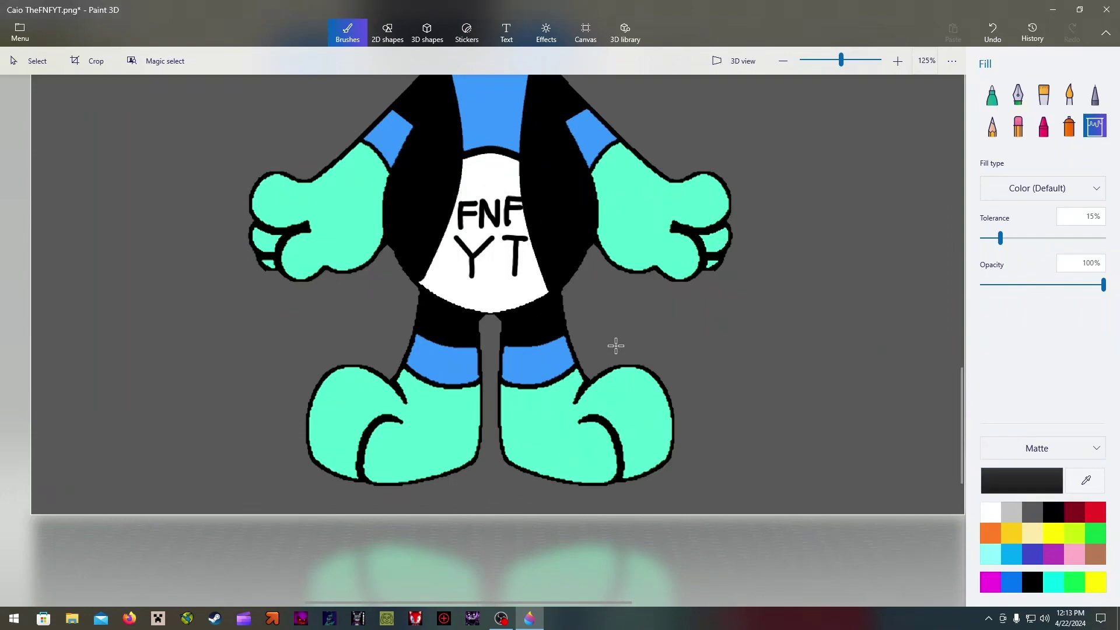
scroll(614, 345, up, 3)
scroll(545, 350, up, 3)
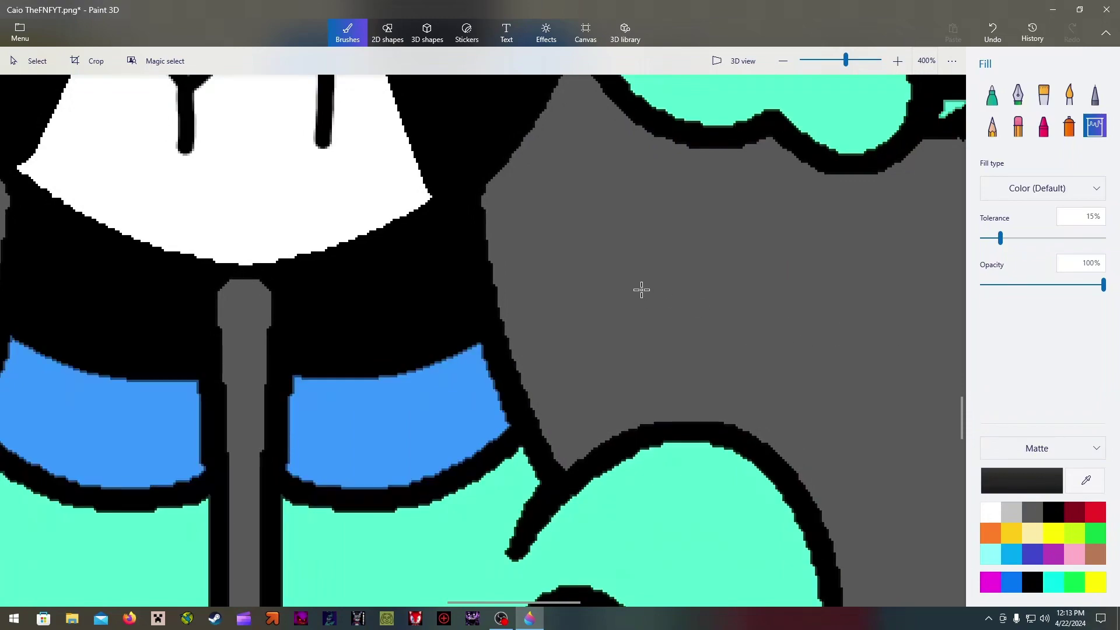
scroll(641, 289, down, 3)
drag(960, 400, 975, 237)
scroll(574, 174, up, 3)
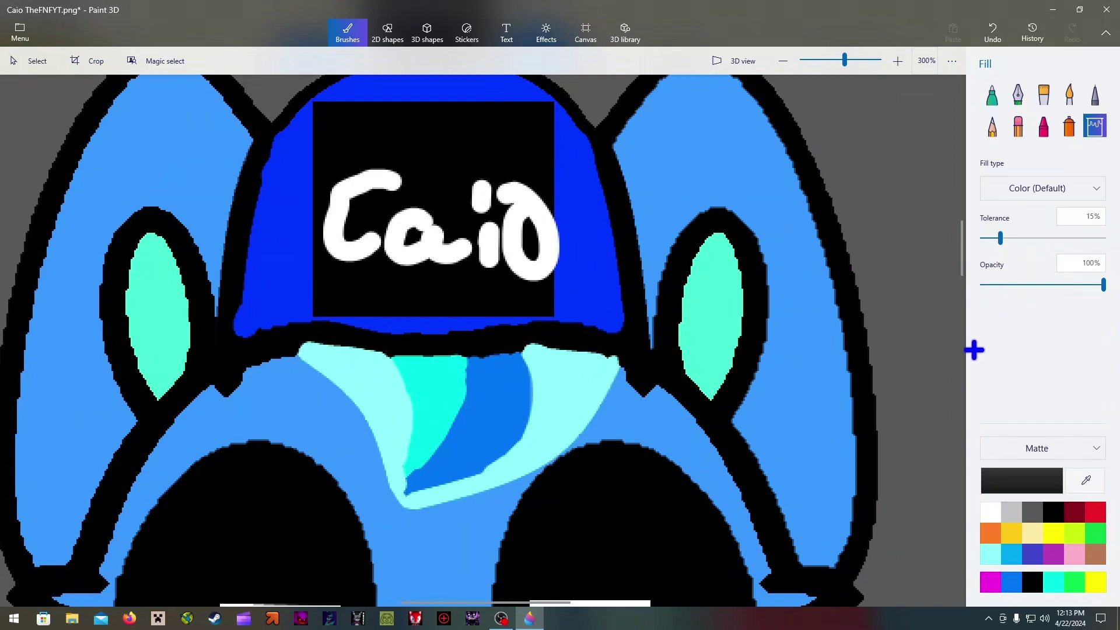
scroll(960, 242, up, 2)
click(387, 35)
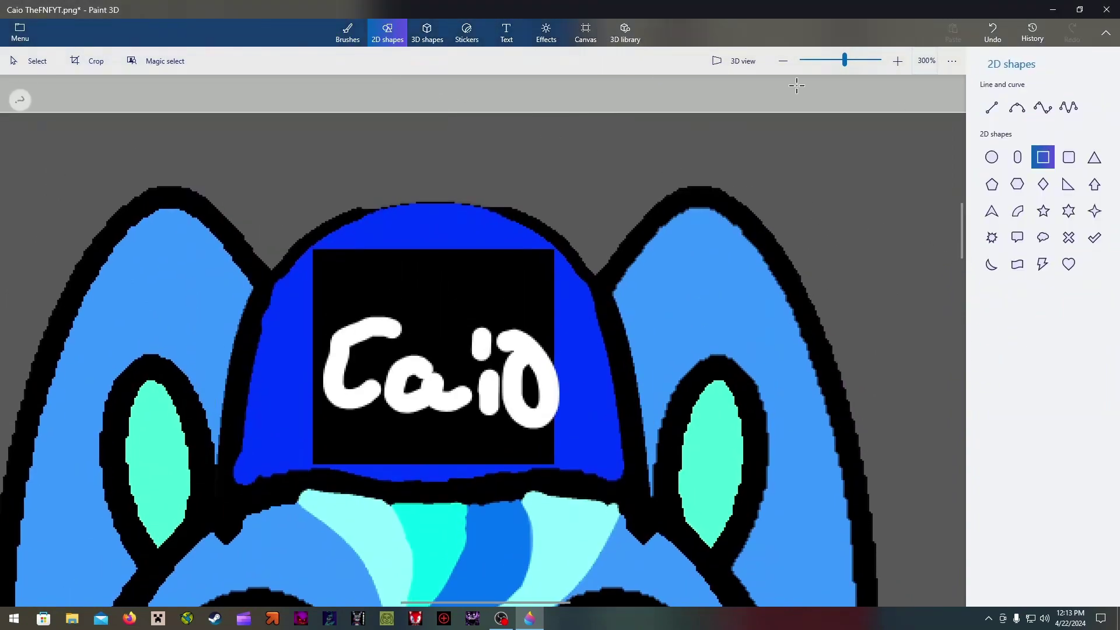
click(1016, 107)
mouse_move(349, 209)
mouse_down()
mouse_move(462, 200)
mouse_move(513, 210)
mouse_up()
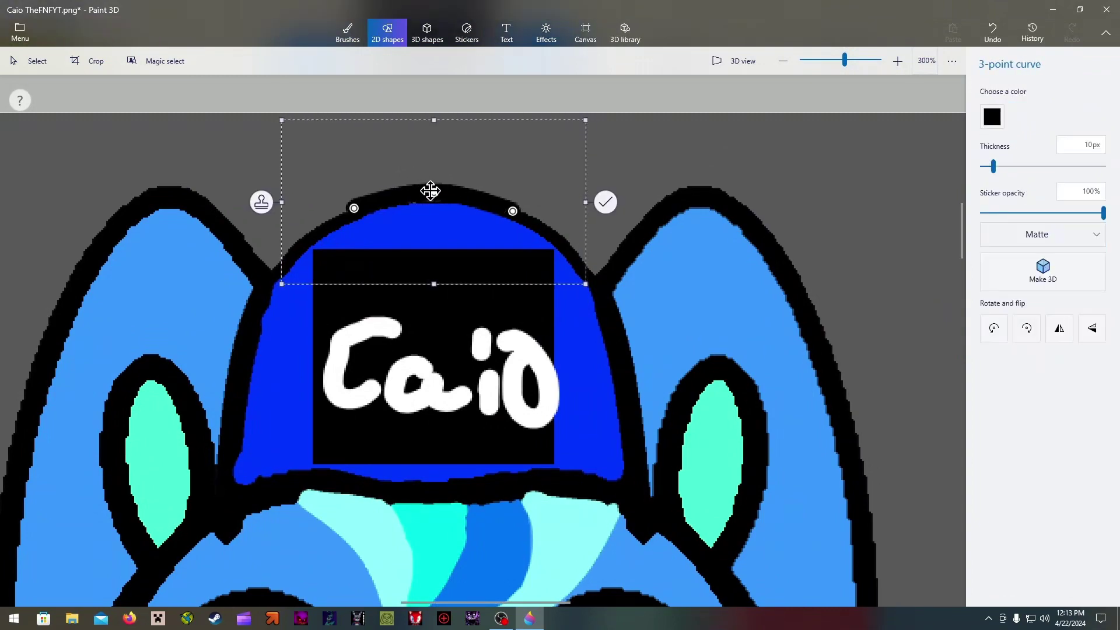
- Adjust the curve's midpoint and left end to follow the dome's outline, and place it on the drawing
drag(430, 191, 432, 193)
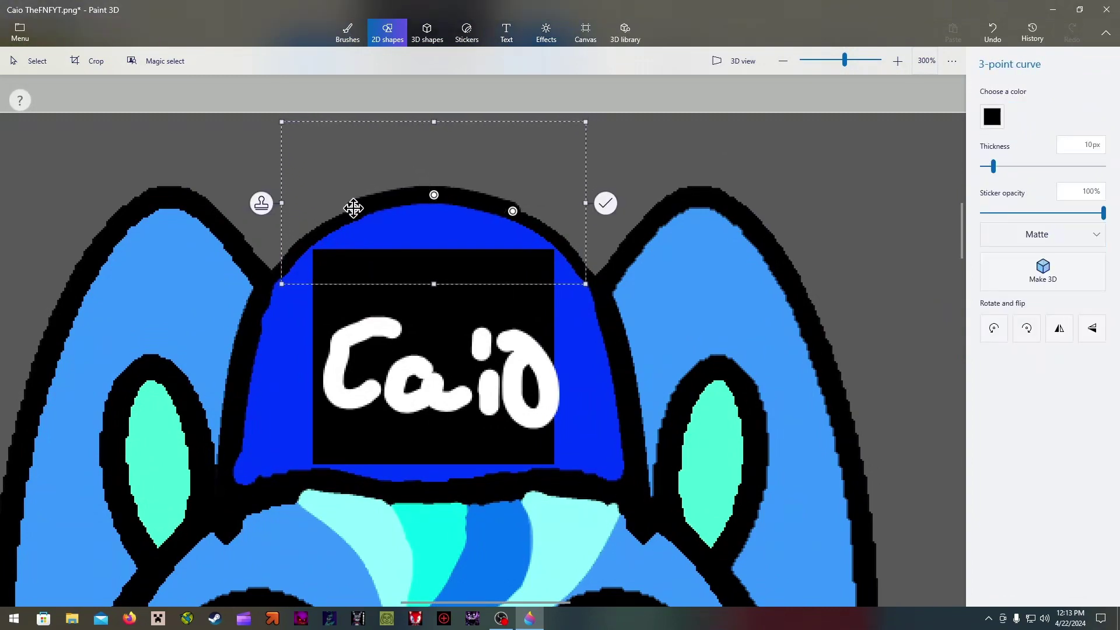
drag(353, 208, 348, 217)
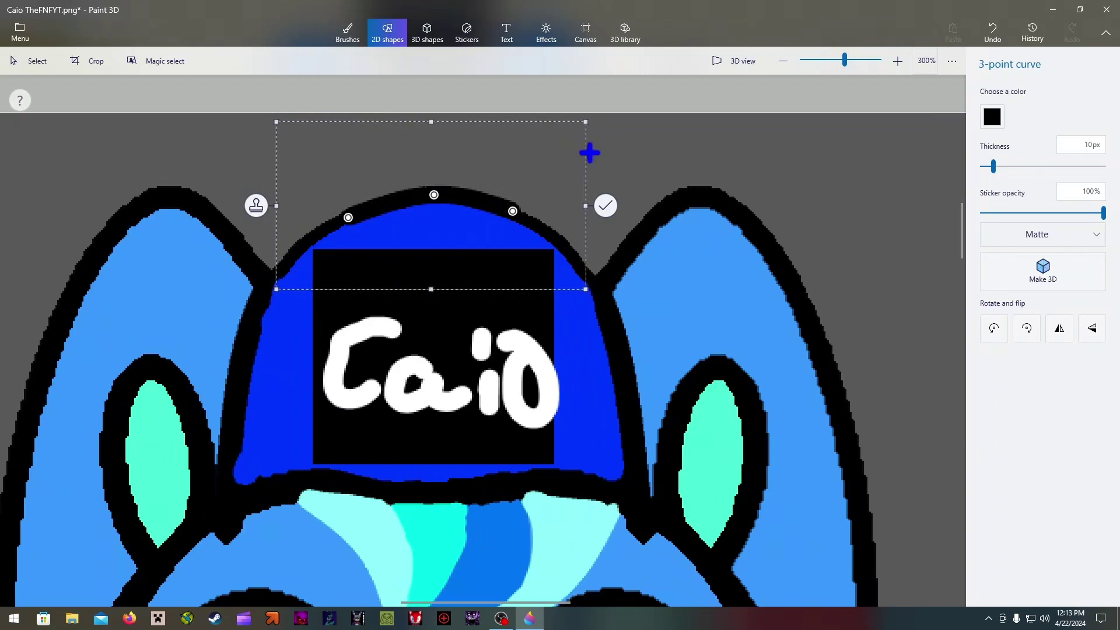
click(681, 142)
scroll(700, 175, down, 5)
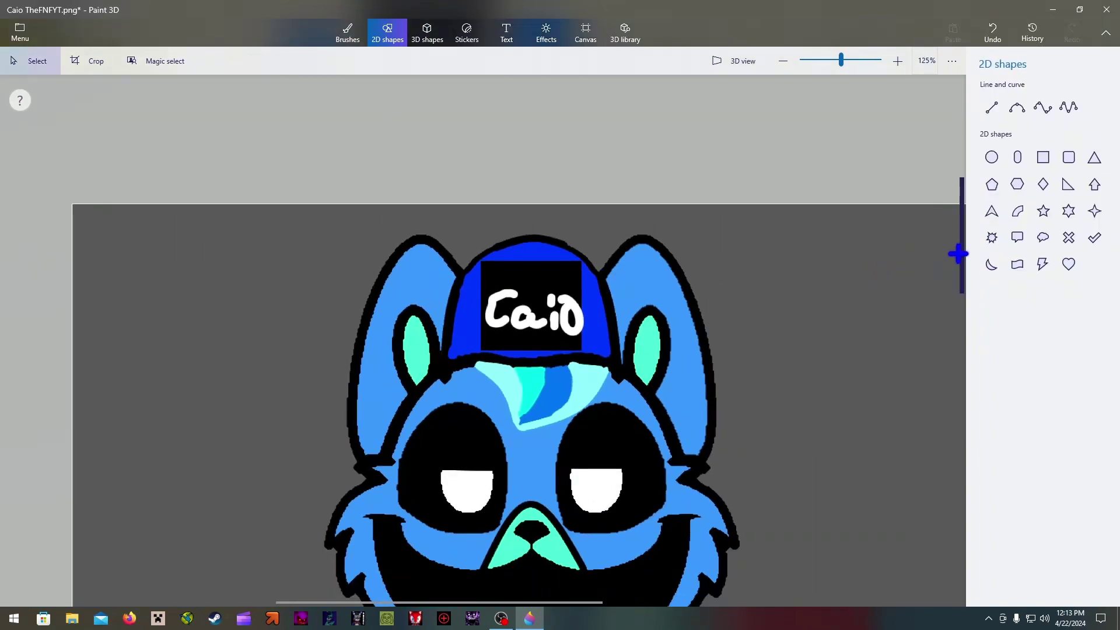
drag(957, 254, 960, 345)
scroll(613, 395, down, 3)
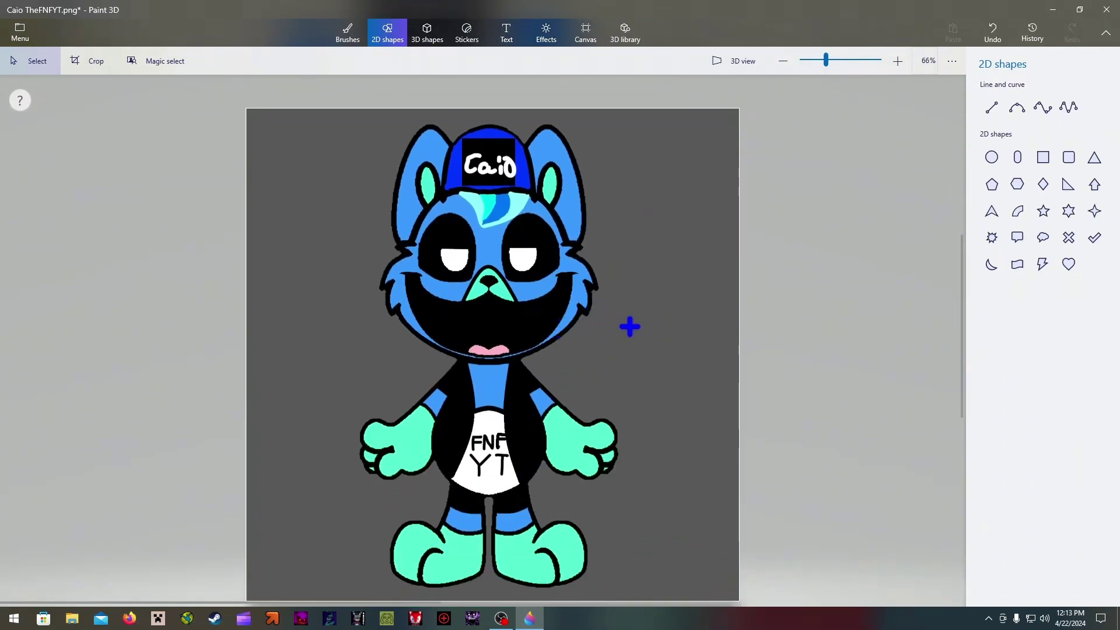